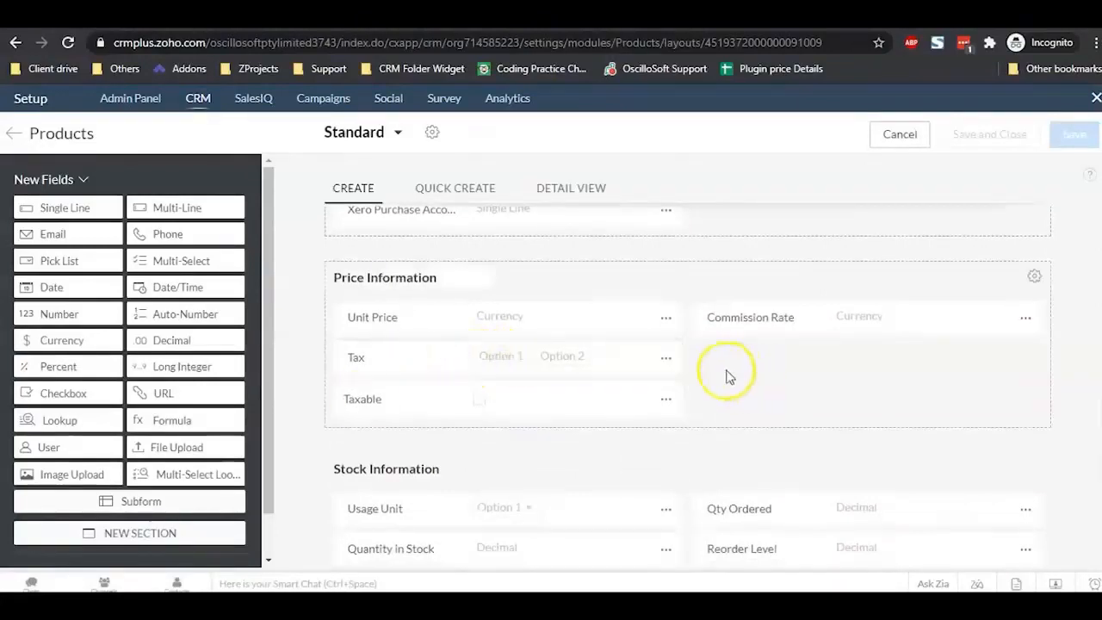
Step: Through Customize Tax Rates, rename the taxes to Vat on income and Vat on Expense at 11% each
left_click(669, 359)
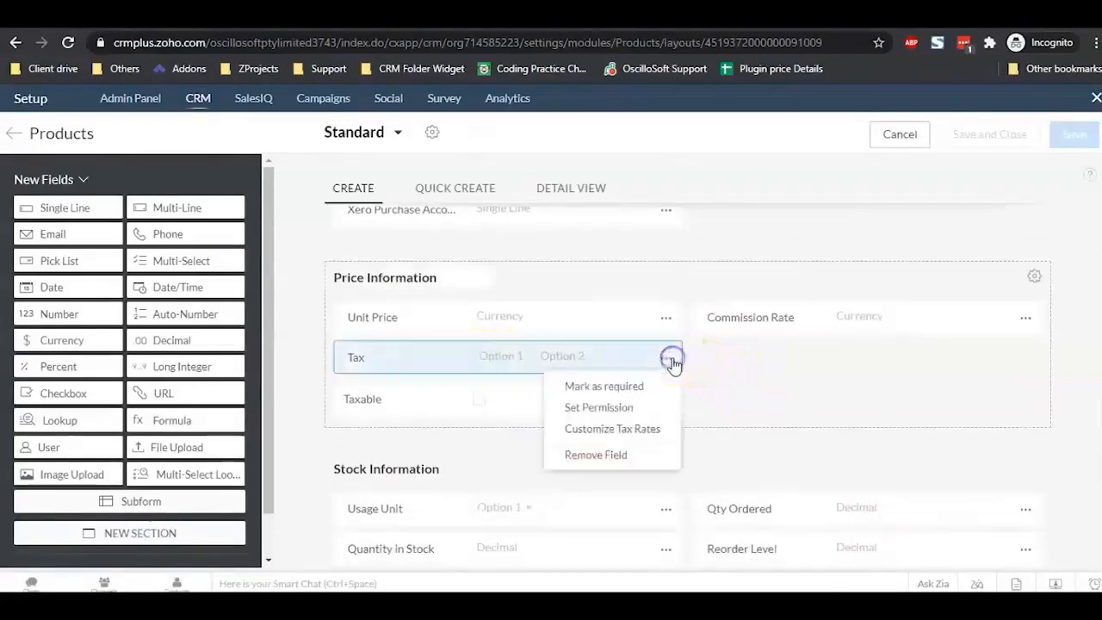
left_click(631, 433)
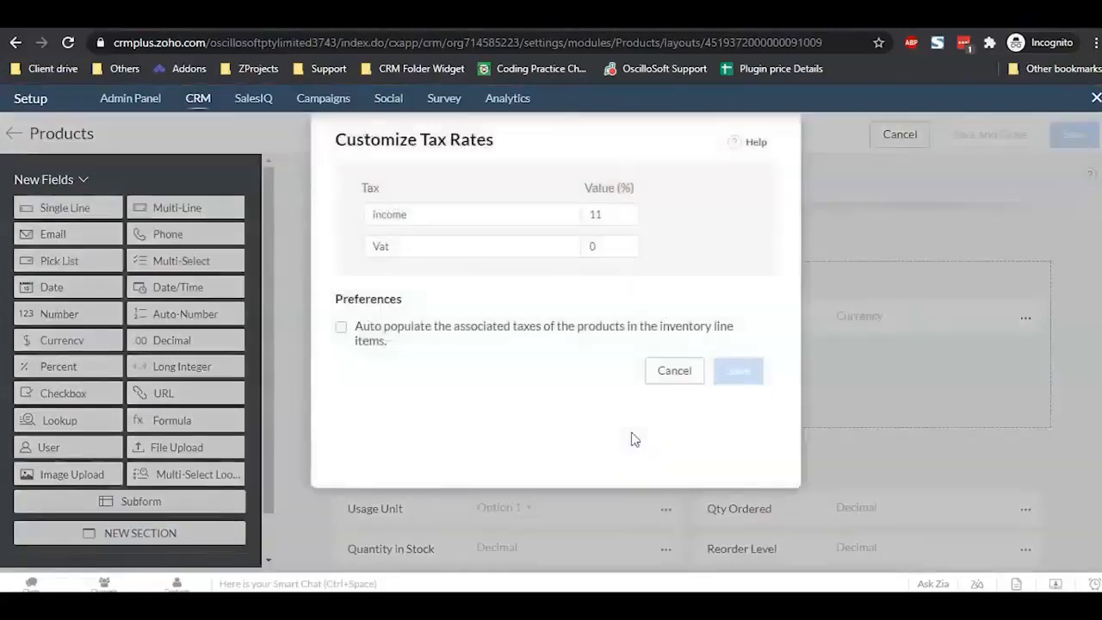
double_click(493, 218)
key("BackSpace")
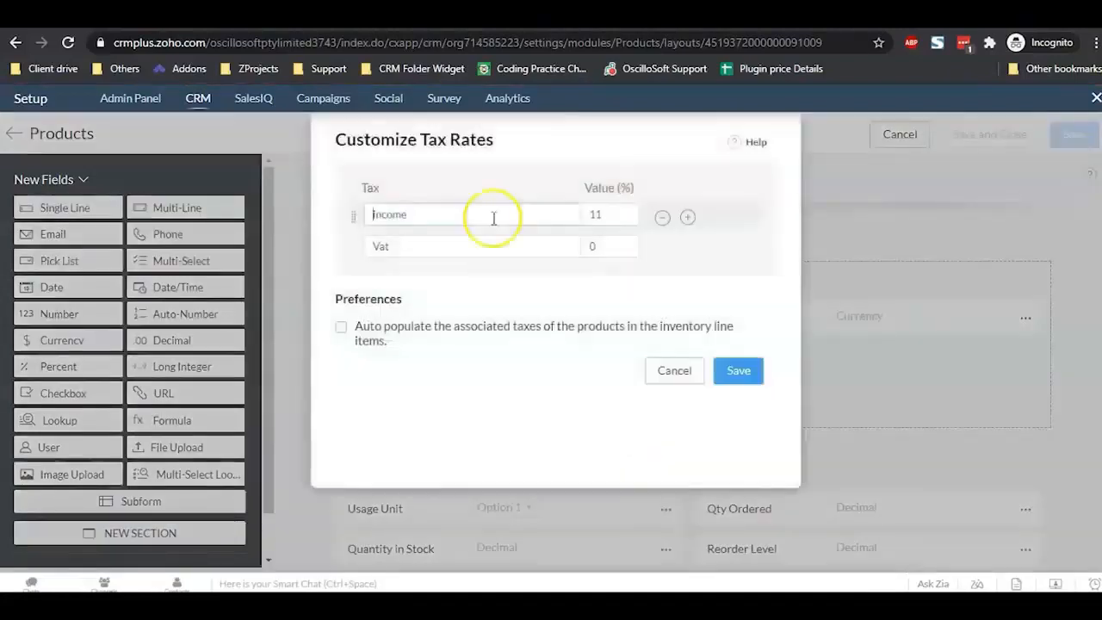
left_click(470, 247)
left_click(471, 247)
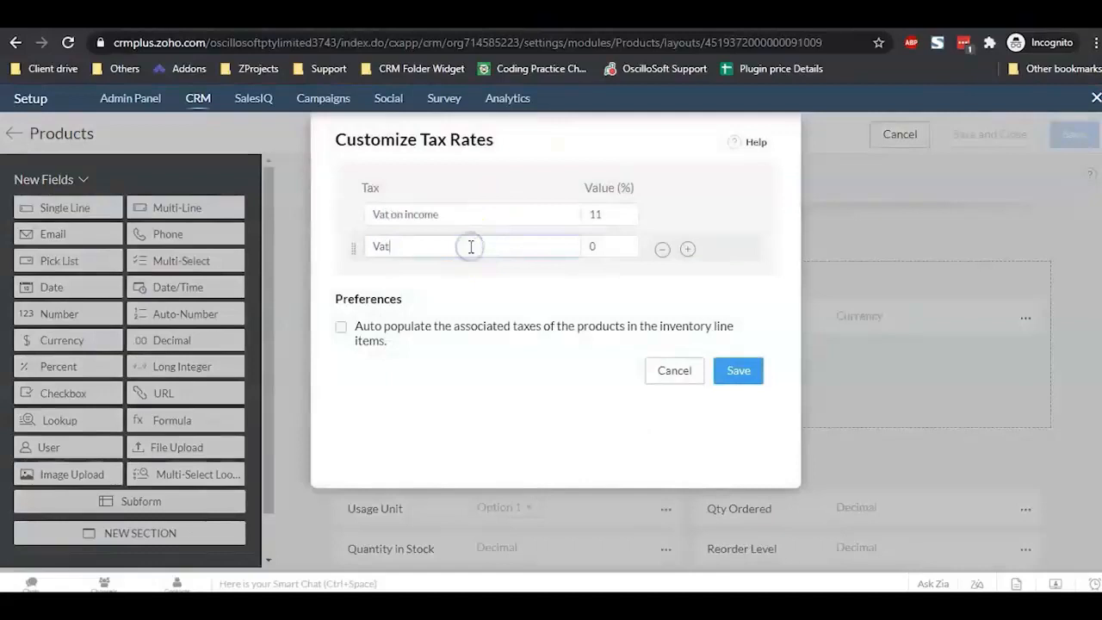
type("11")
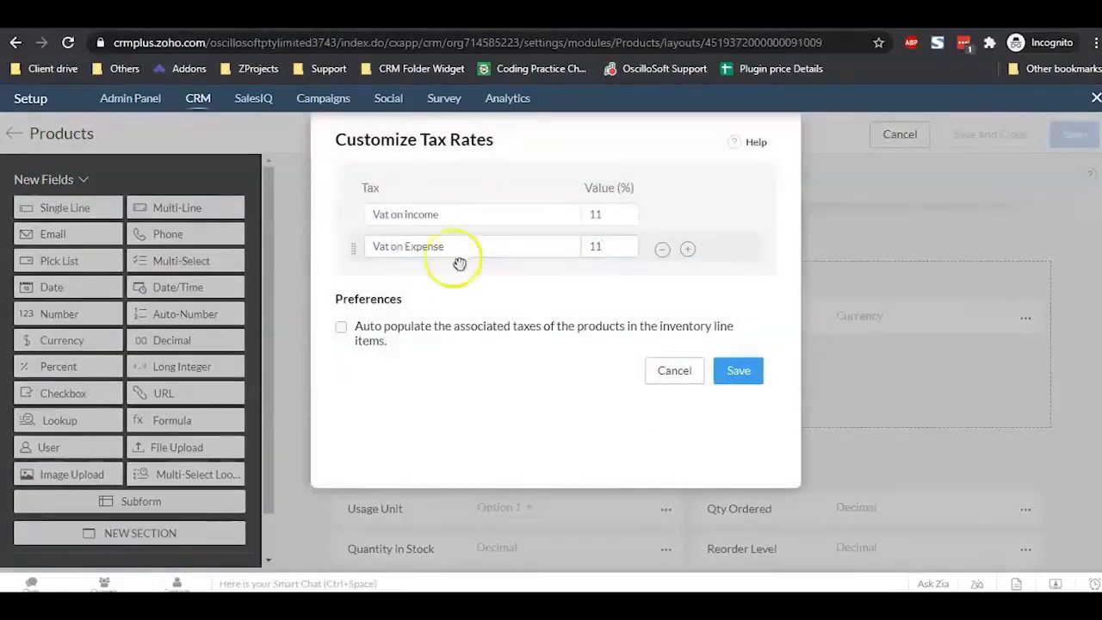
left_click(740, 371)
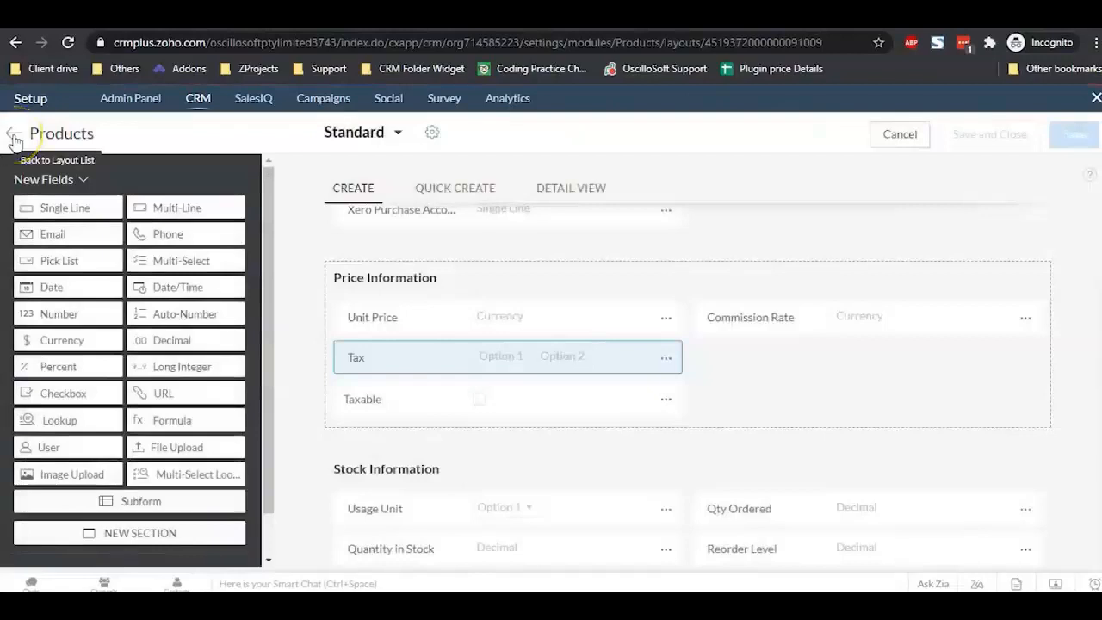
Step: Add an auto-number field Invoice No with prefix INV - to the Invoices Standard layout, applied to existing invoices
left_click(14, 136)
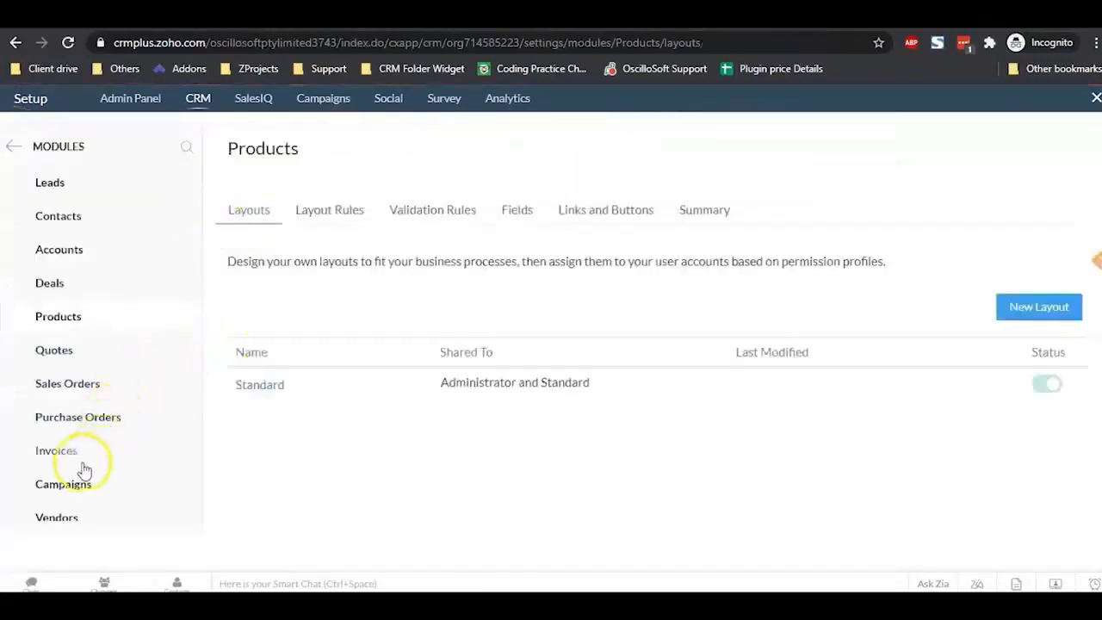
left_click(55, 462)
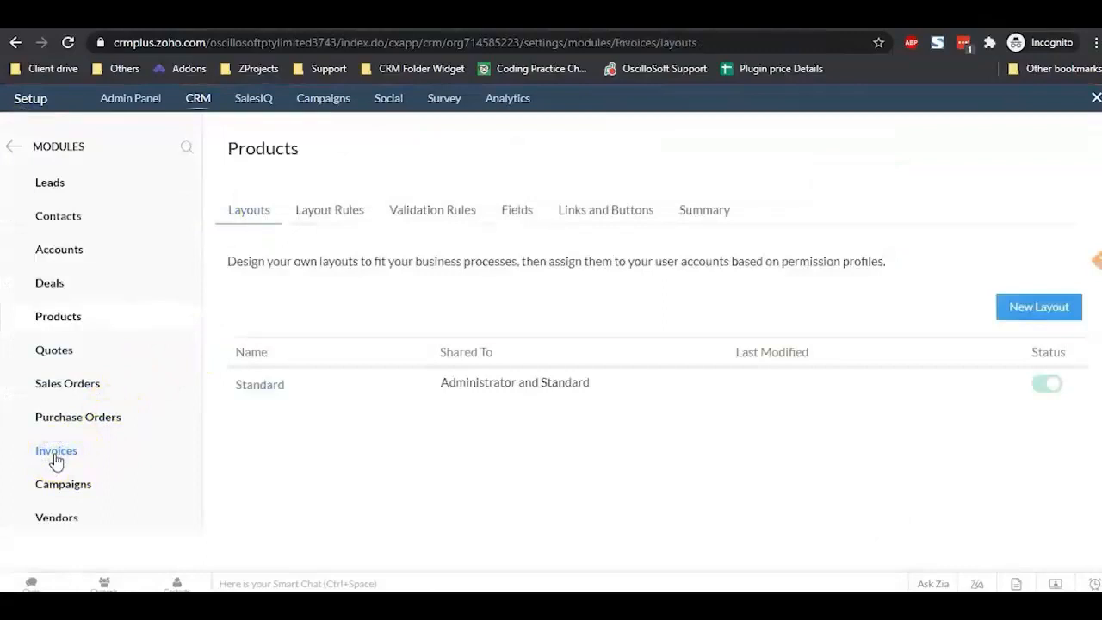
left_click(260, 385)
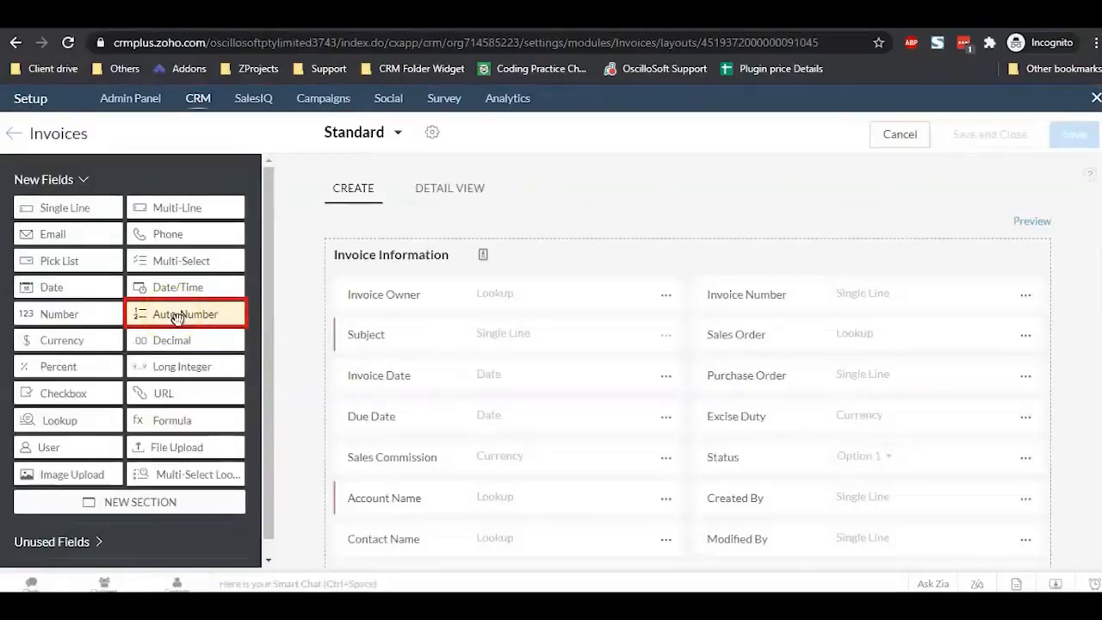
left_click_drag(176, 319, 790, 298)
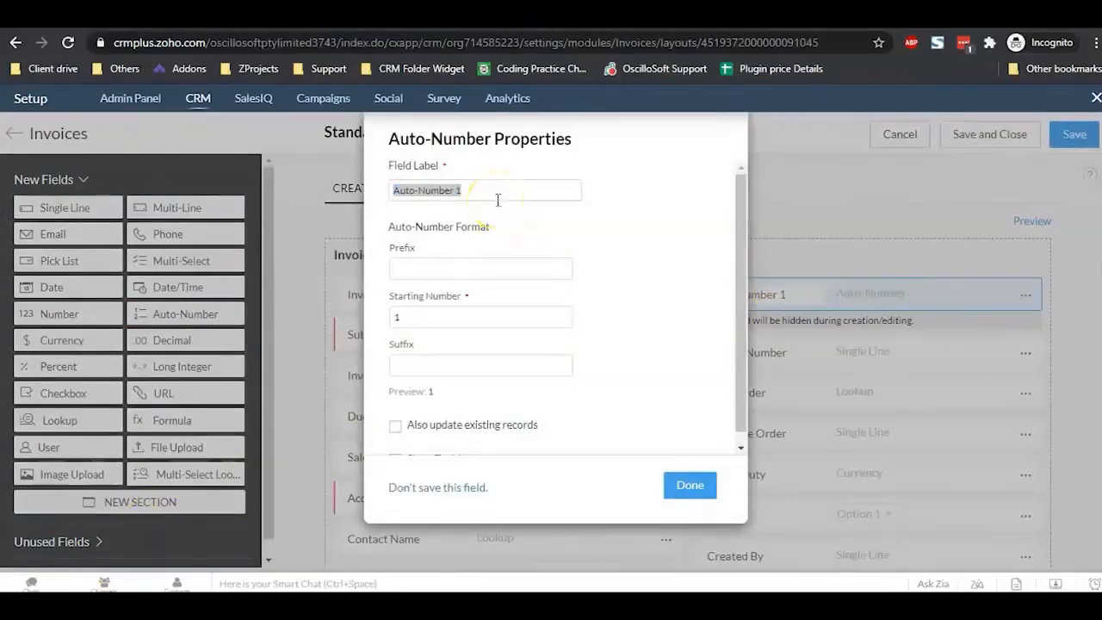
type("Invoice No")
left_click(458, 269)
type("In")
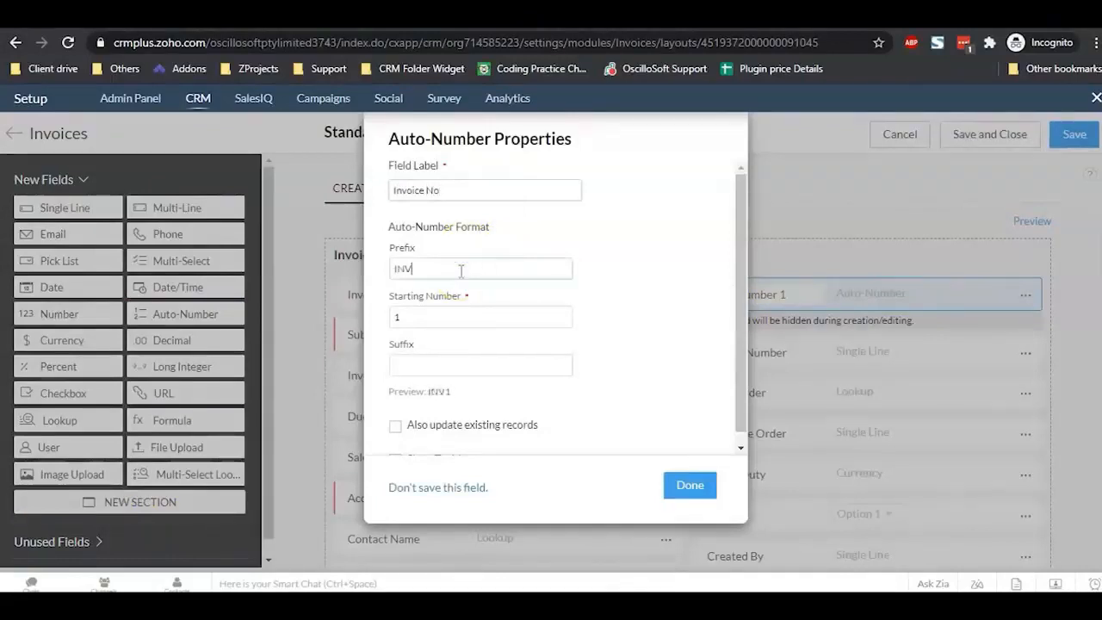
left_click(395, 425)
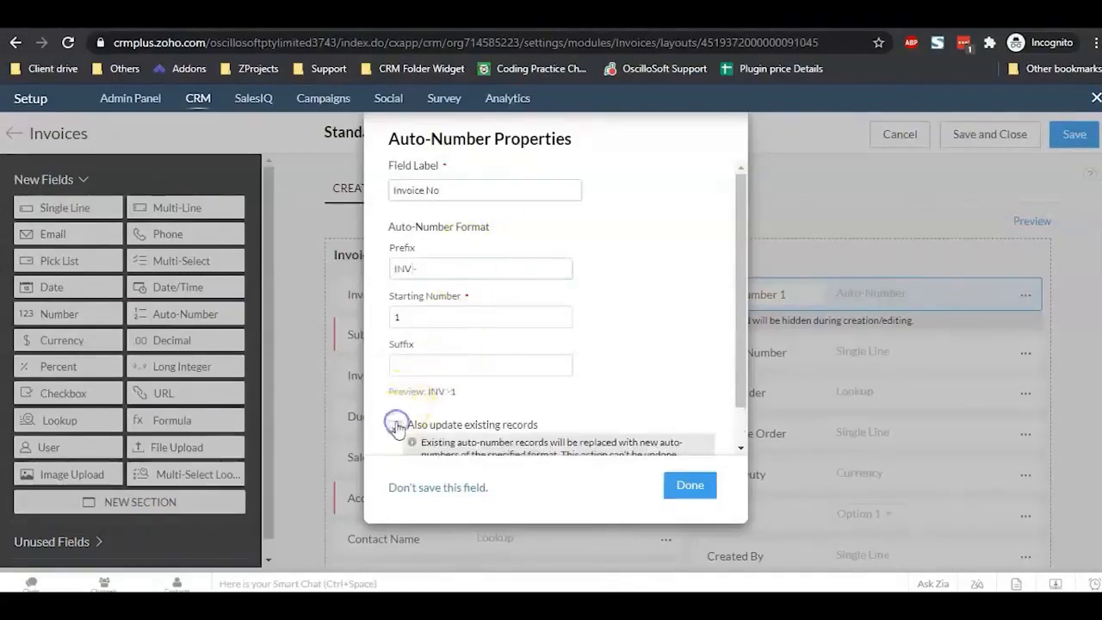
left_click(688, 487)
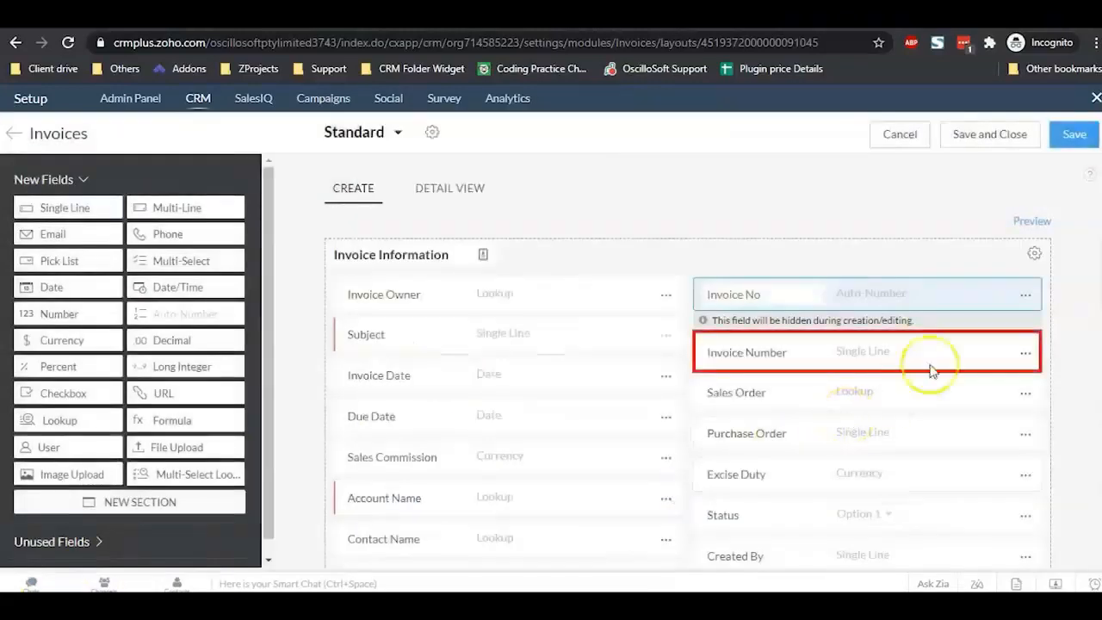
Step: Remove the old Invoice Number field and save the invoice layout
left_click(1026, 354)
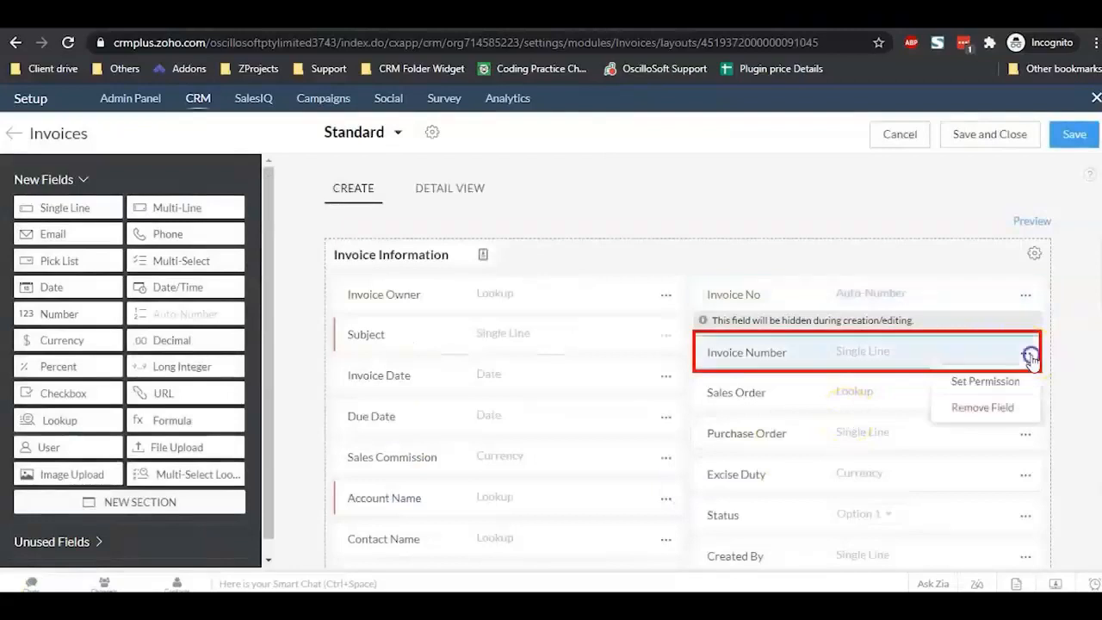
left_click(980, 410)
left_click(596, 420)
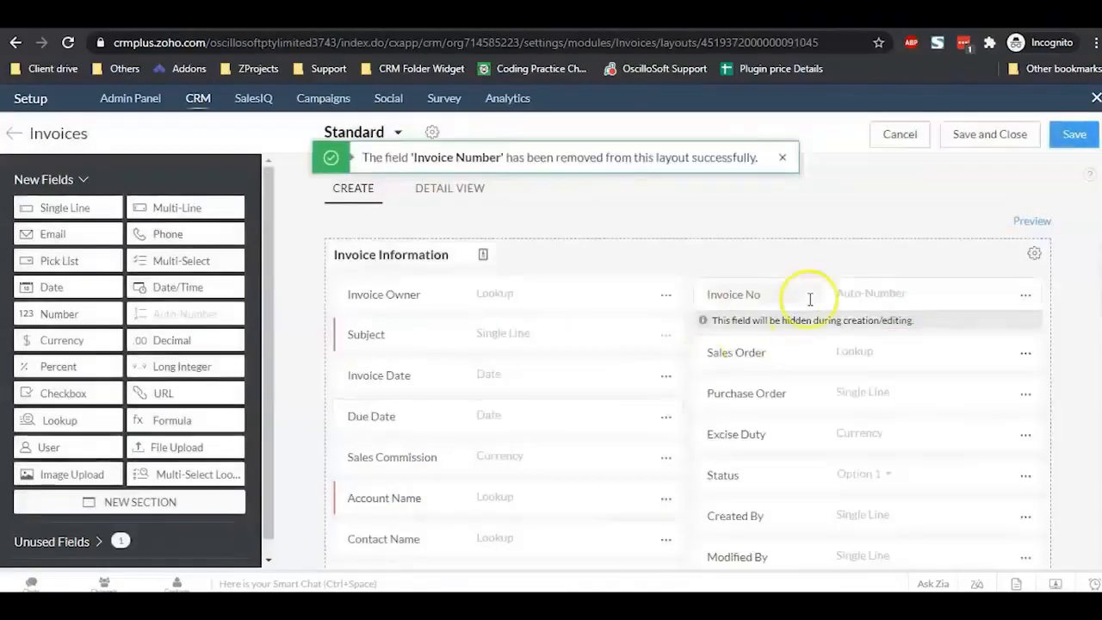
left_click(1001, 138)
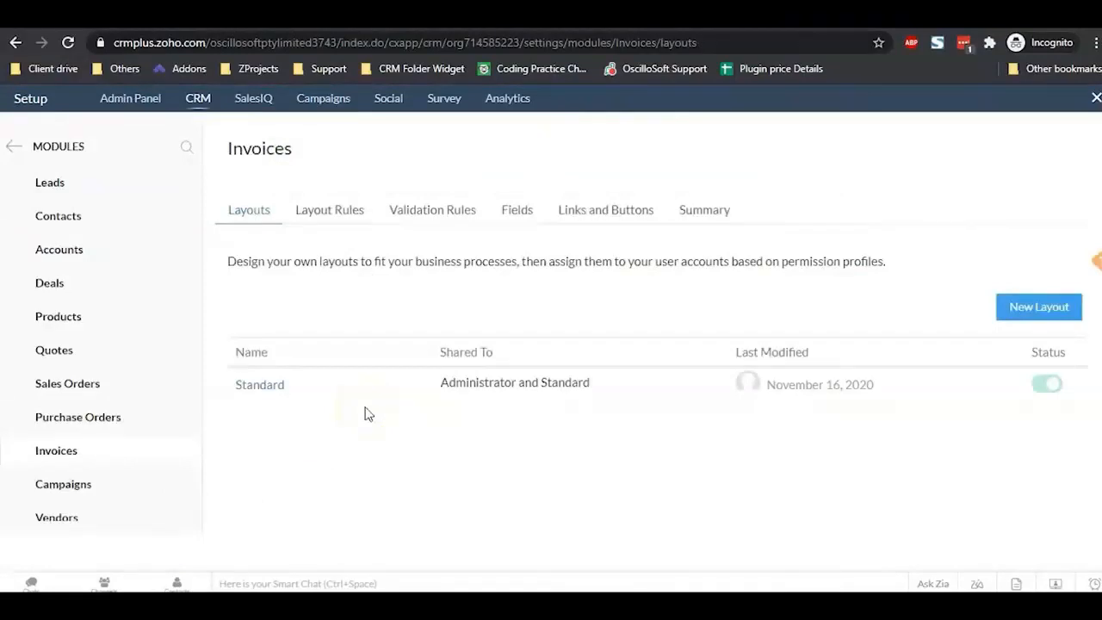
Step: Add an auto-number field Purchase Order Number with prefix PO - to Purchase Orders, applied to existing records
left_click(97, 418)
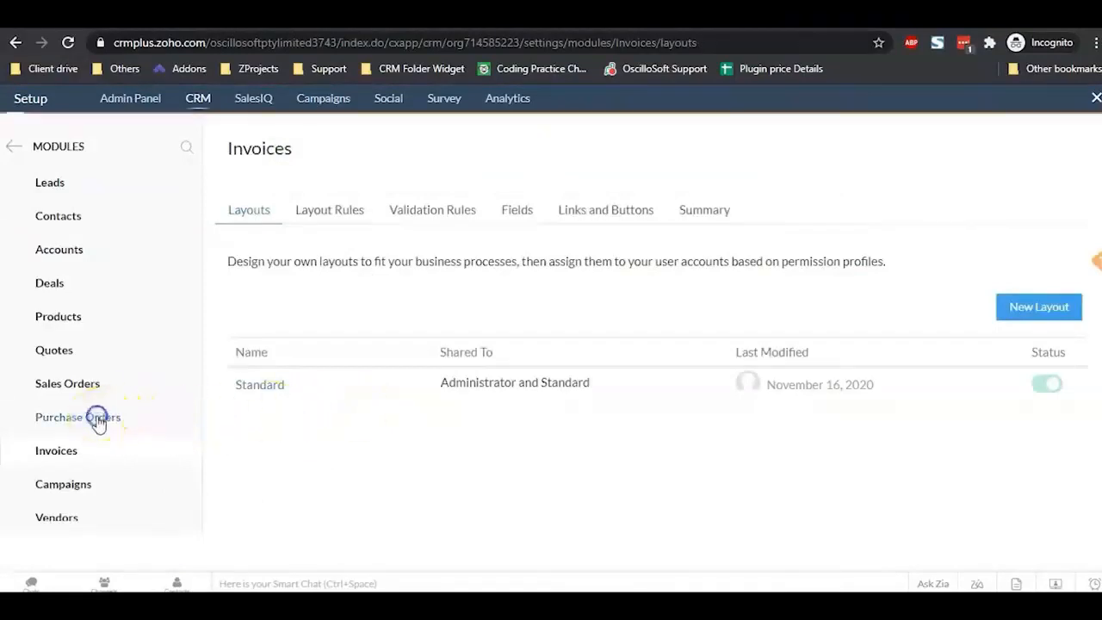
left_click(256, 387)
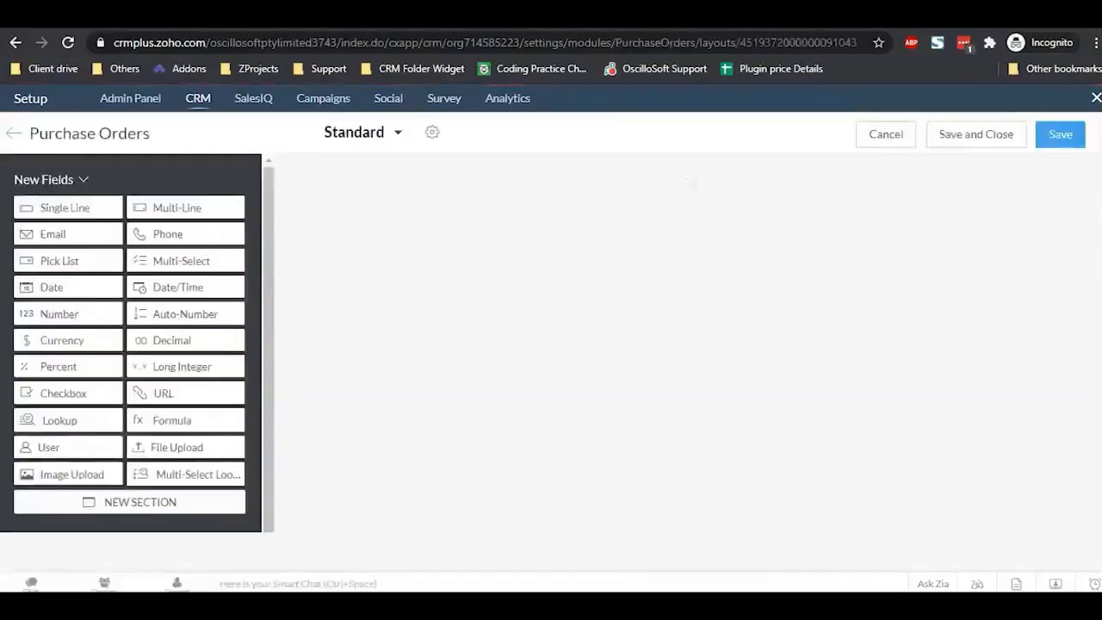
left_click_drag(209, 313, 776, 290)
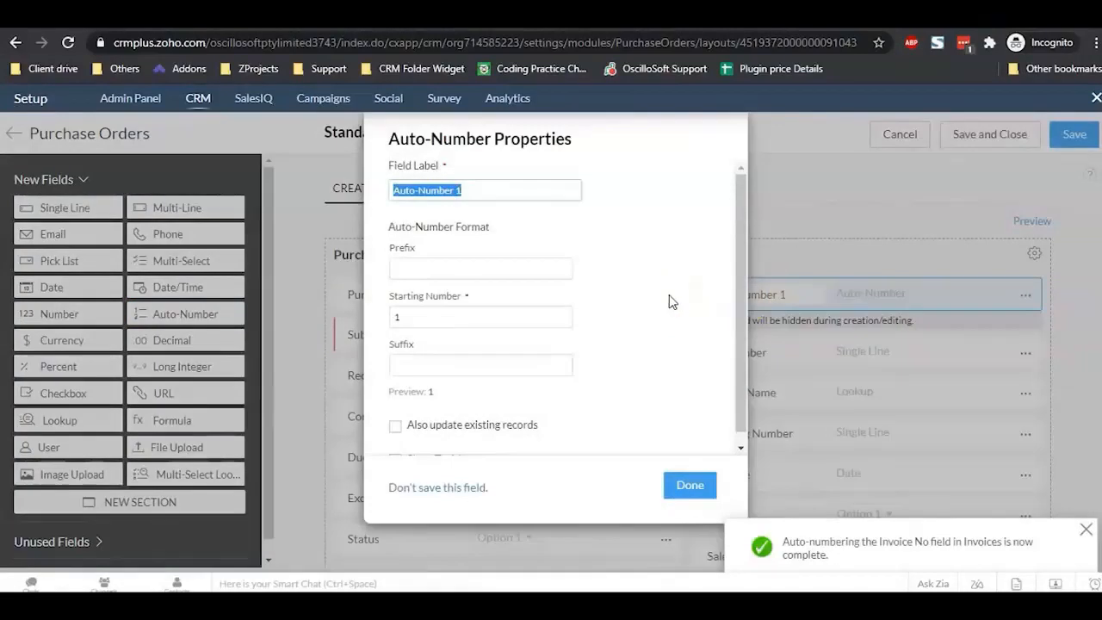
left_click(492, 189)
triple_click(492, 189)
type("Purchase Order Number")
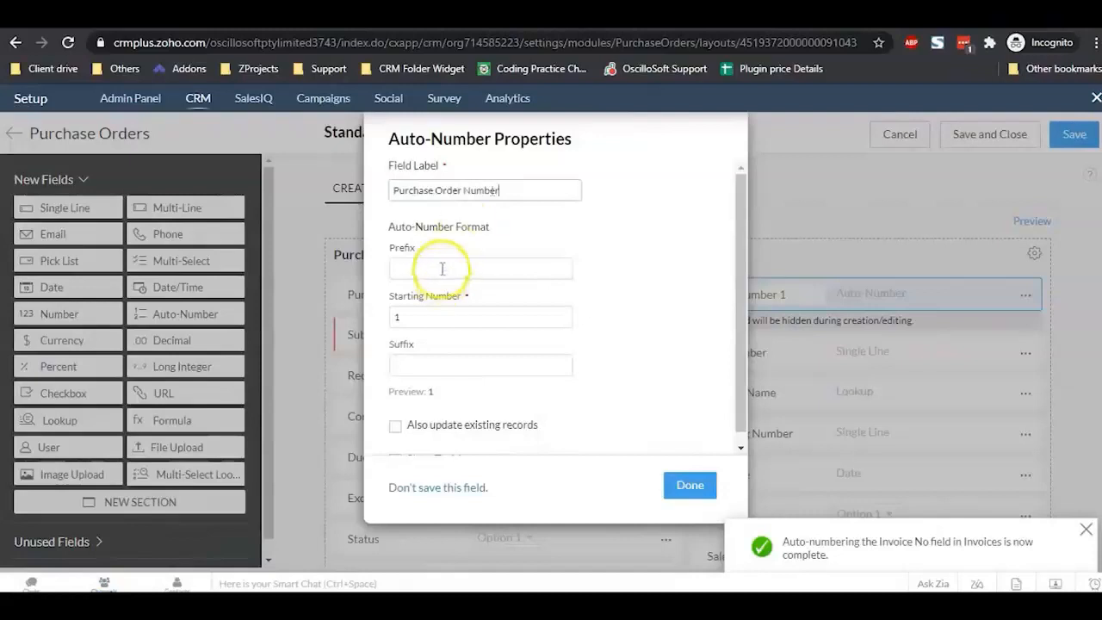
left_click(442, 268)
type("PO")
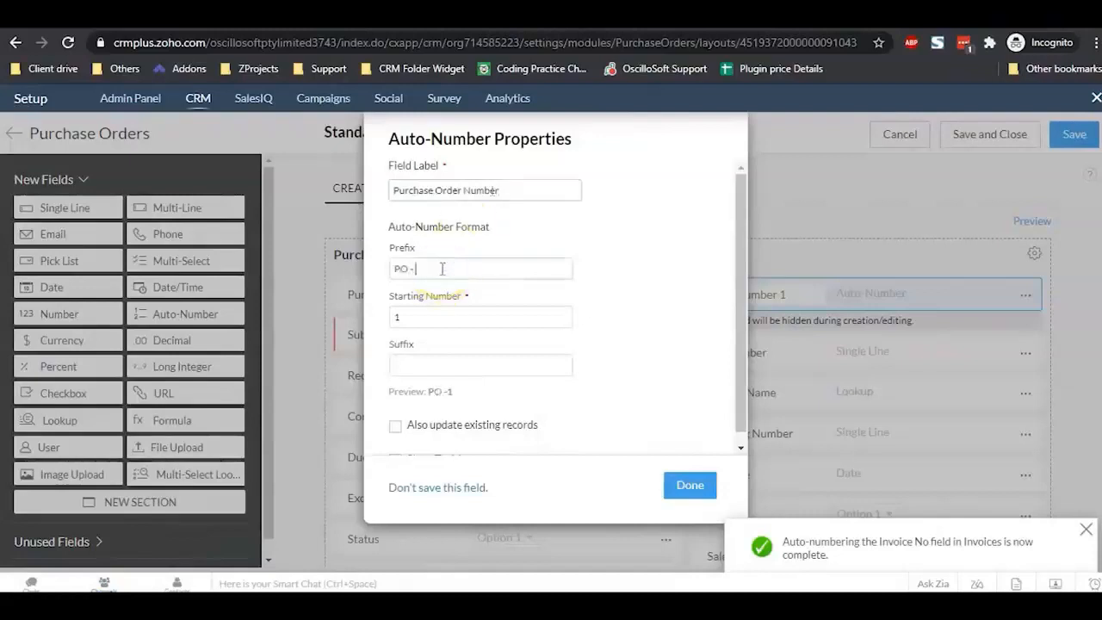
type(" -")
left_click(395, 426)
left_click(689, 490)
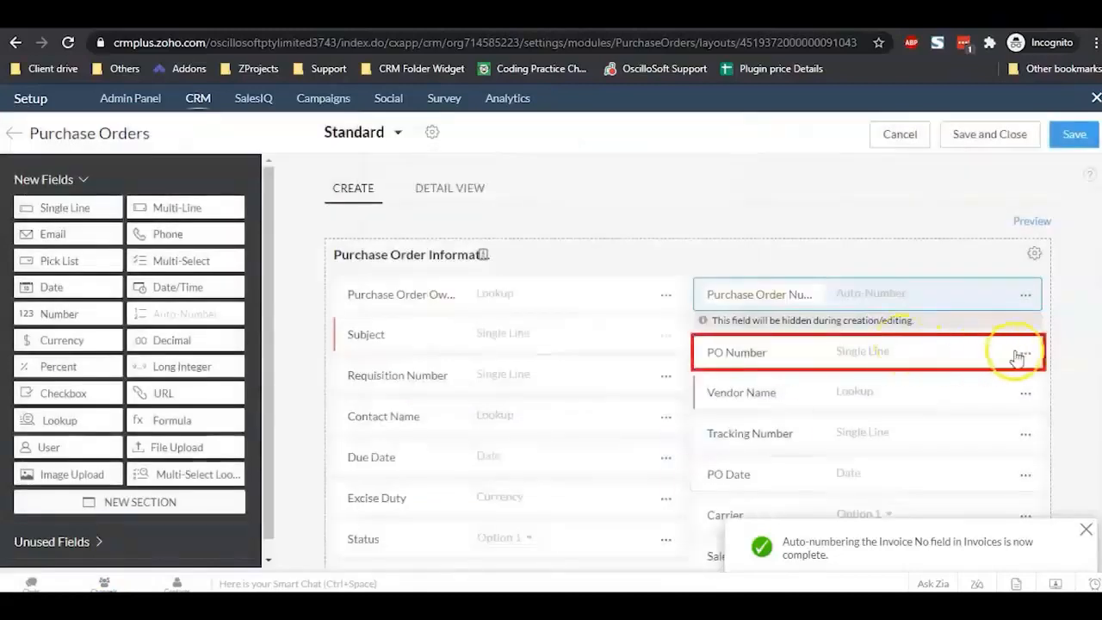
Step: Remove the old PO Number field, save the purchase order layout, and acknowledge the confirmation
left_click(1023, 354)
left_click(913, 514)
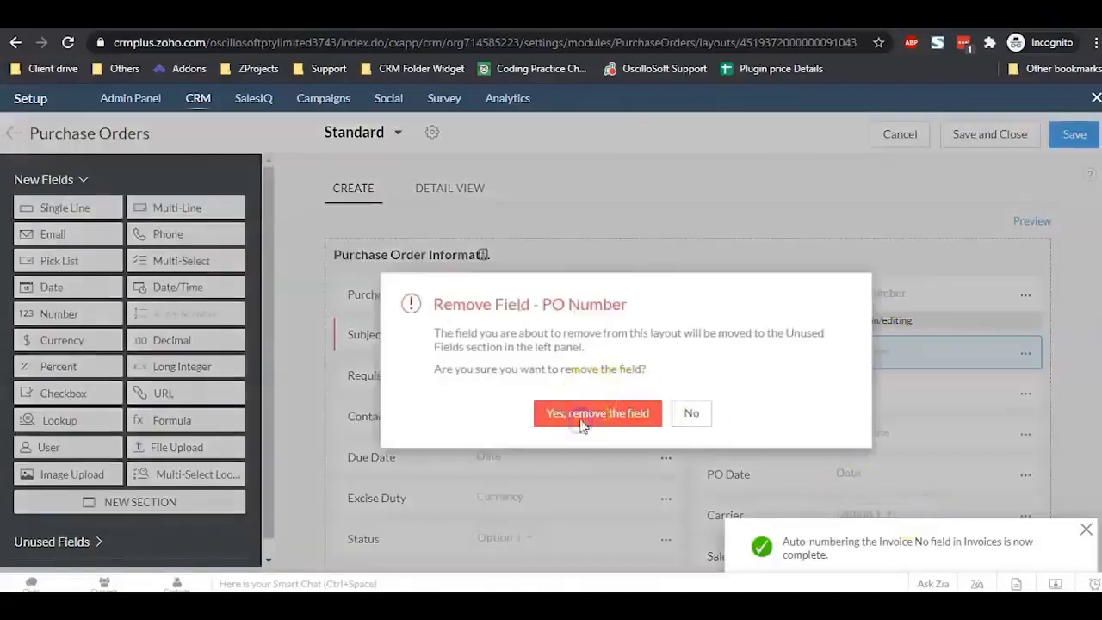
left_click(583, 424)
left_click(991, 139)
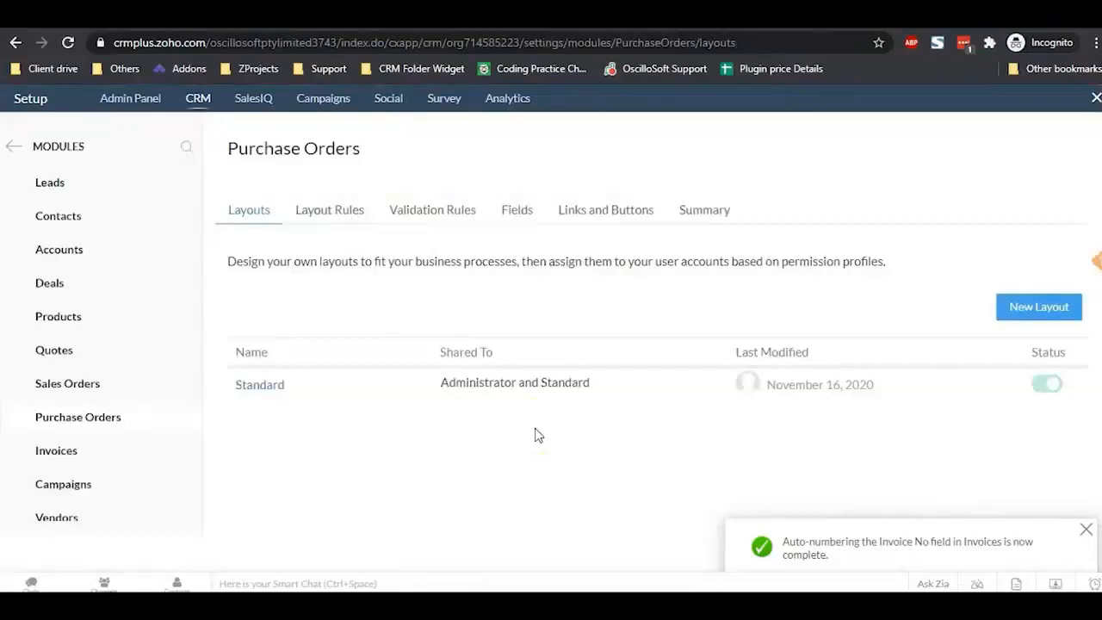
left_click(527, 430)
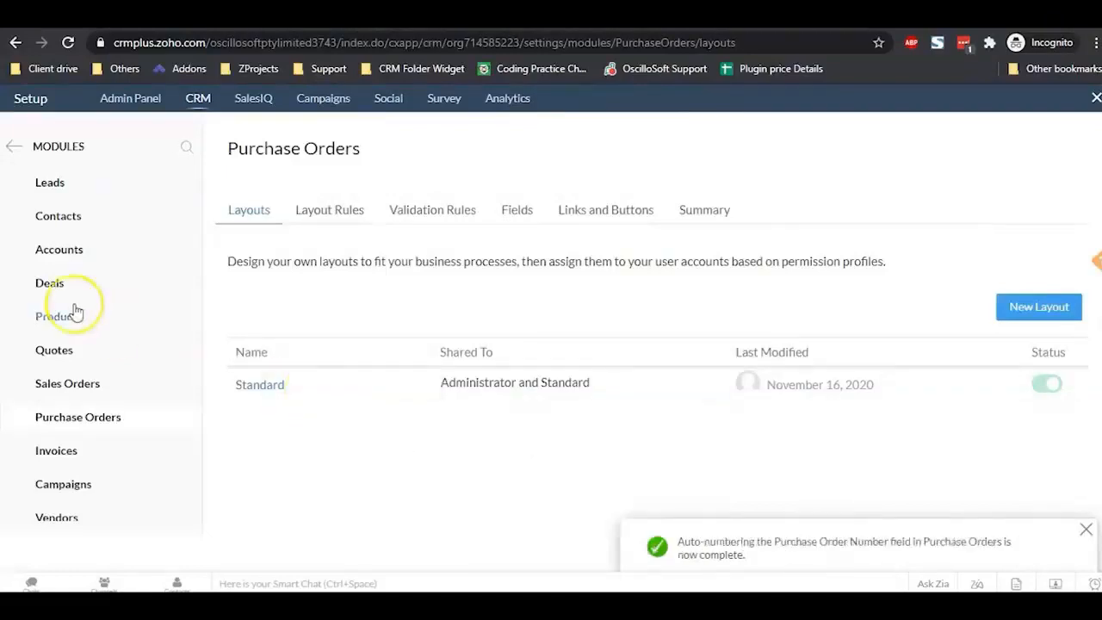
Step: Add a pick list below Subject in the Invoices Standard layout, labelled Branding Theme
left_click(76, 452)
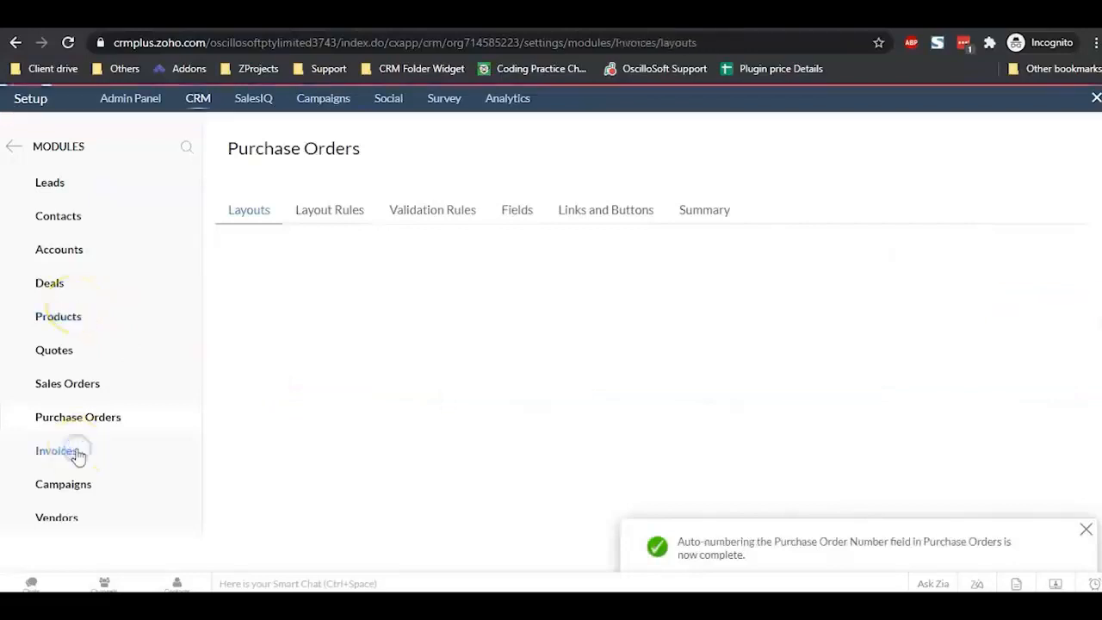
left_click(269, 385)
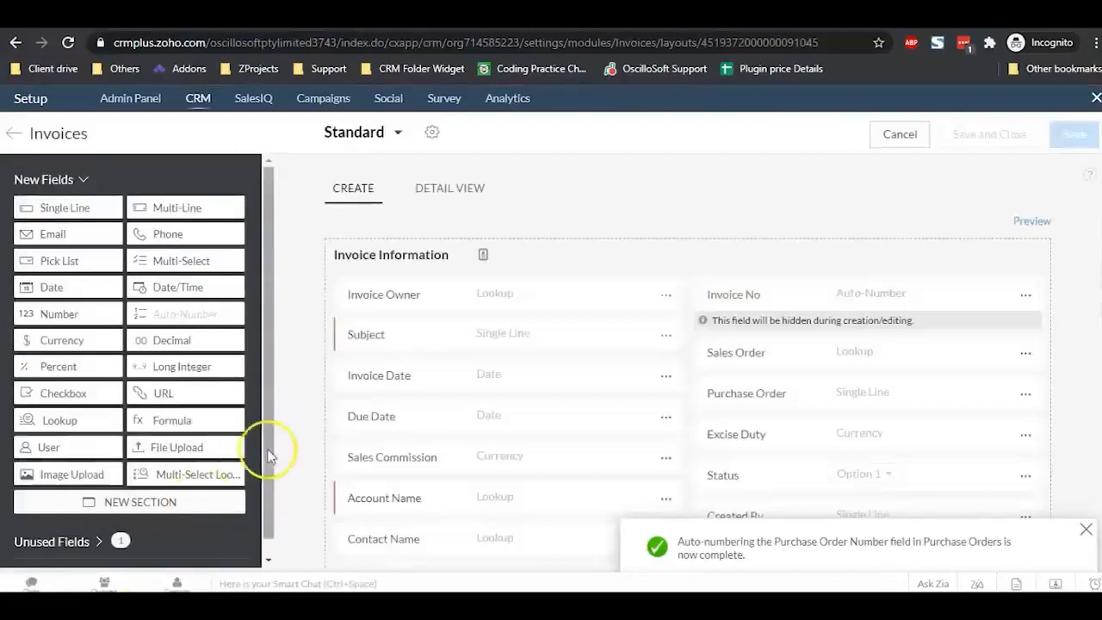
left_click(67, 264)
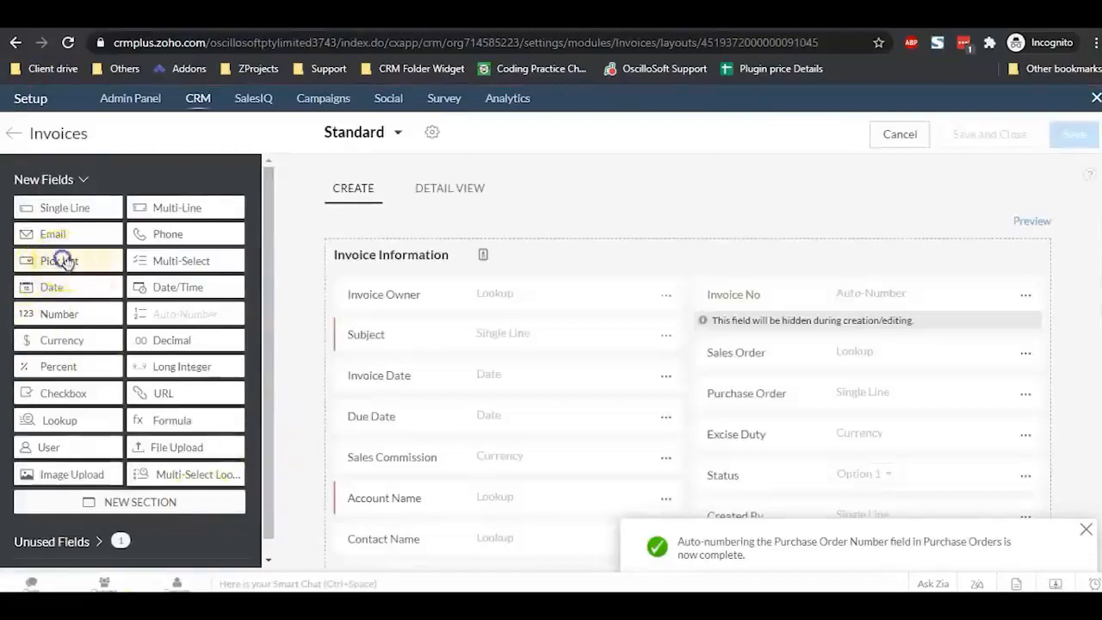
left_click_drag(67, 262, 412, 389)
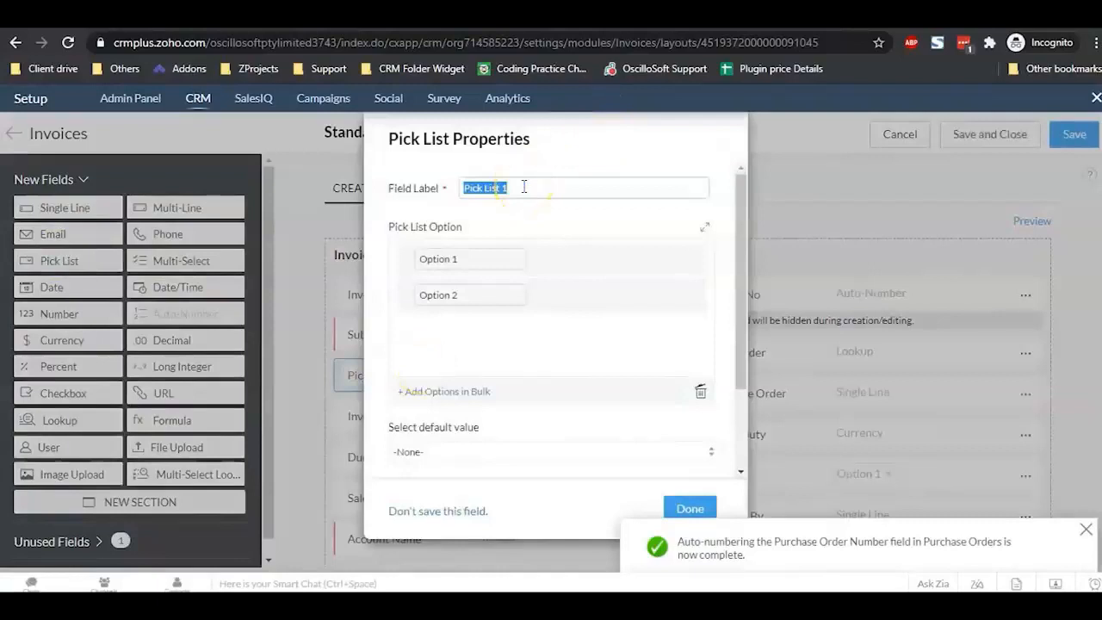
type("Branding Theme")
left_click(487, 257)
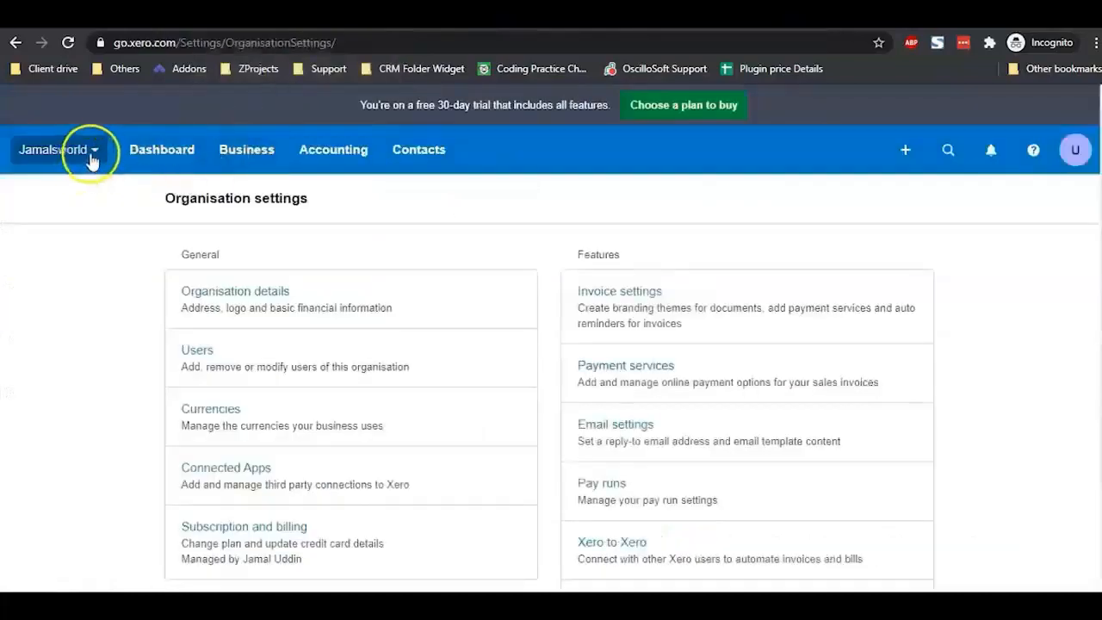
Step: In Xero's Invoice settings, edit the Standard branding theme and select its name Standard
left_click(93, 153)
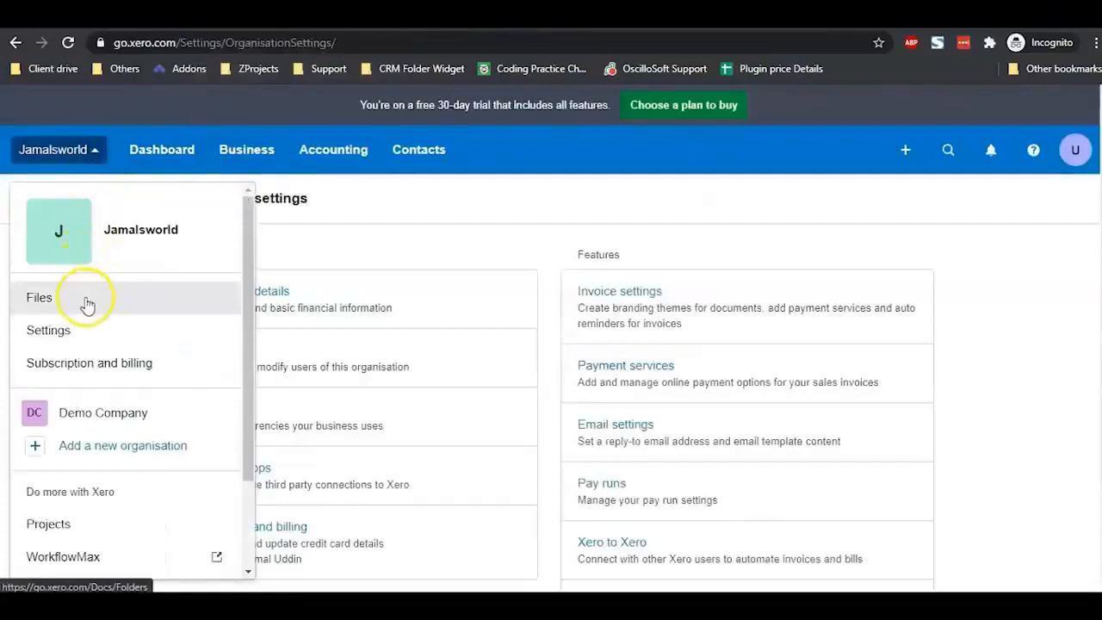
left_click(74, 337)
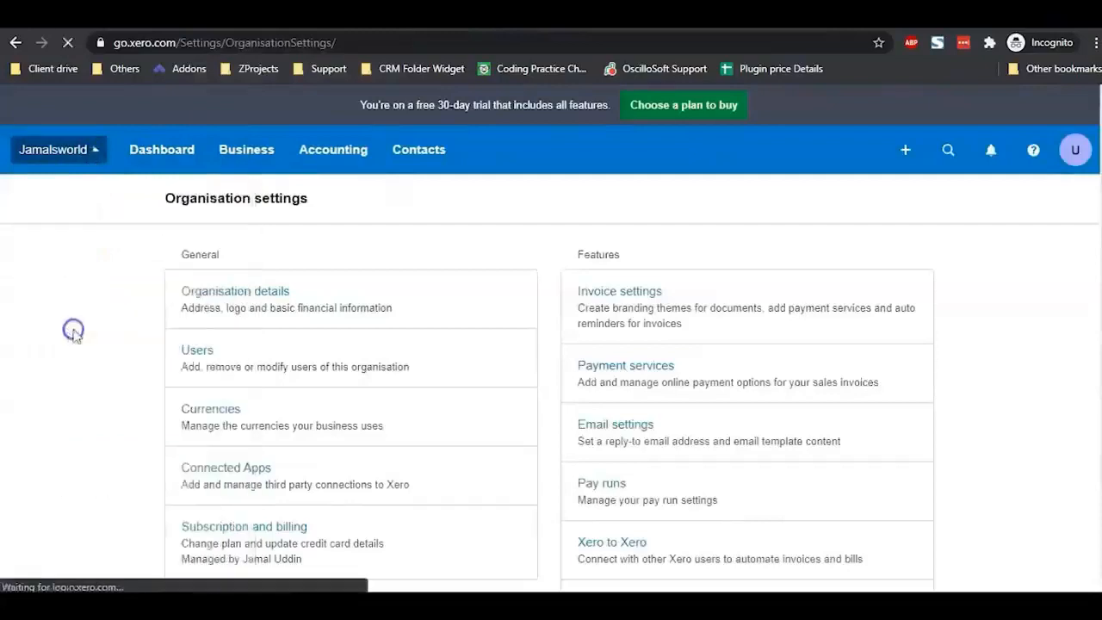
left_click(642, 297)
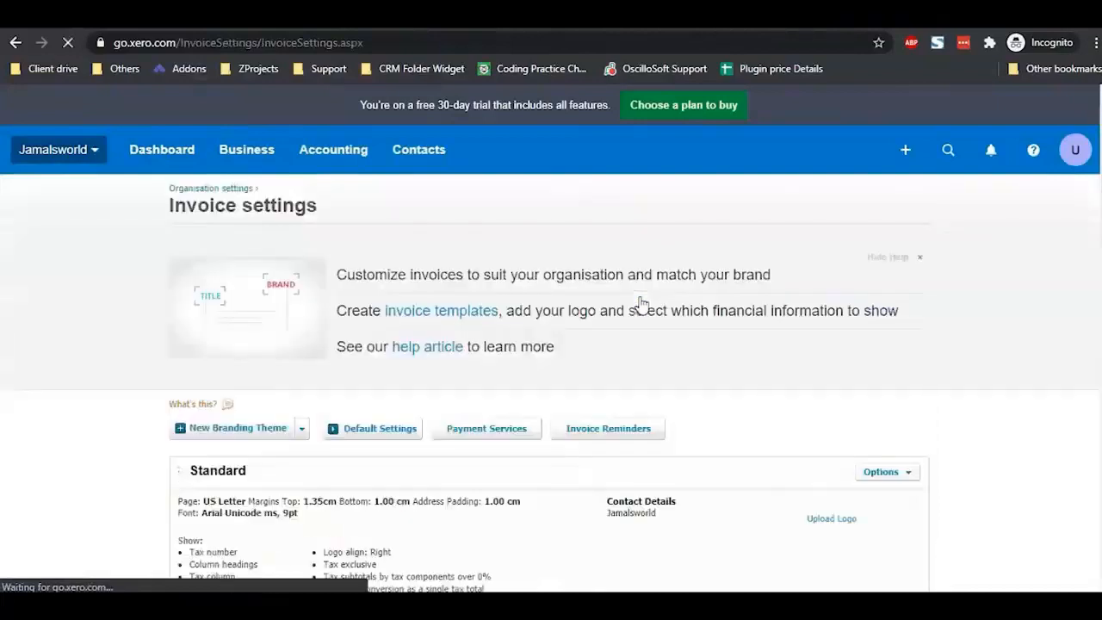
scroll(495, 345, "down", 3)
scroll(495, 342, "down", 1)
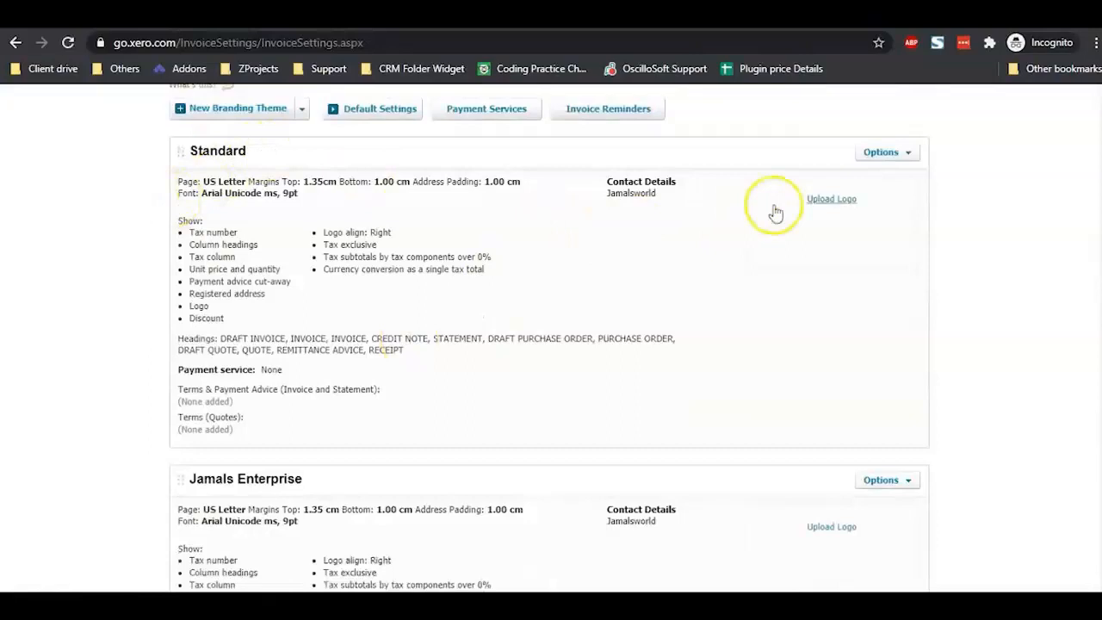
left_click(908, 153)
left_click(885, 170)
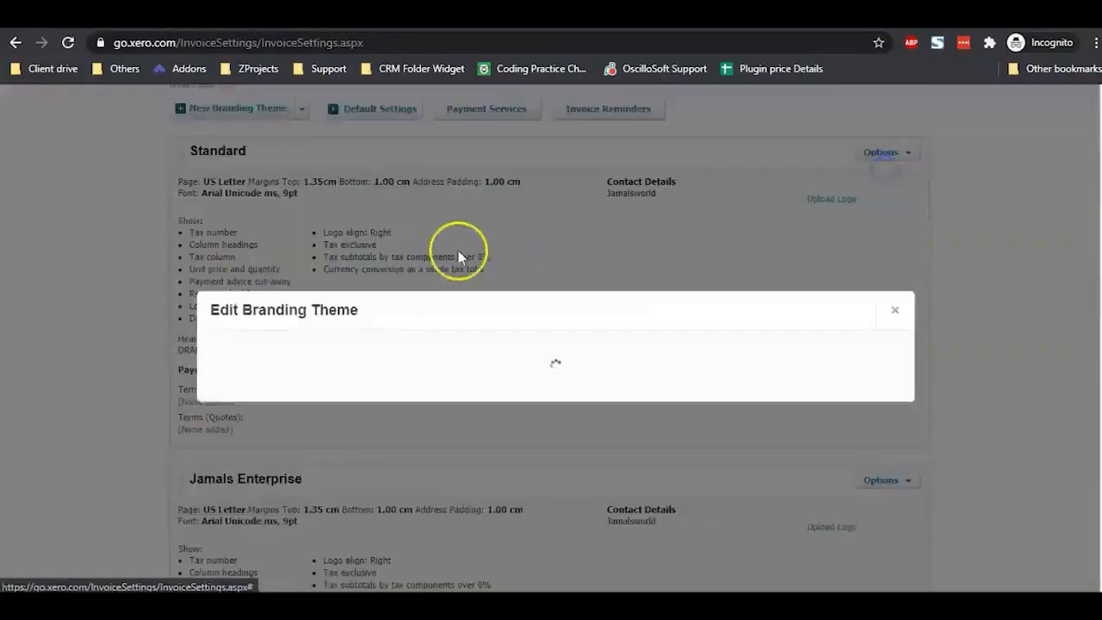
double_click(381, 340)
key("ctrl+c")
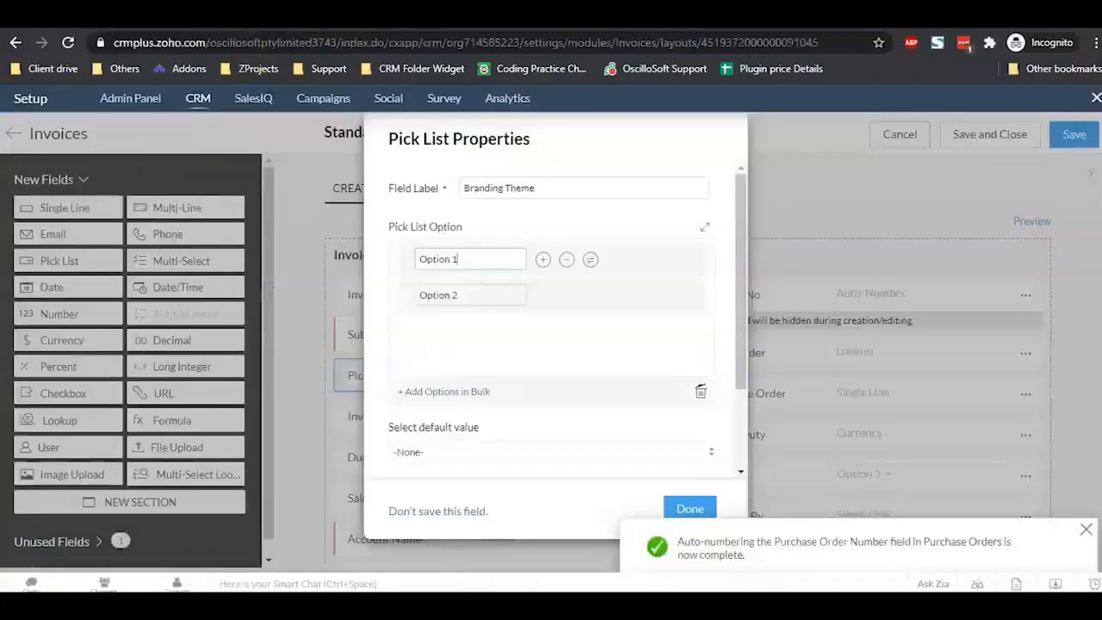
Step: Paste Standard as Option 1, then select the Jamals Enterprise theme name in Xero
left_click(475, 258)
key("ctrl+v")
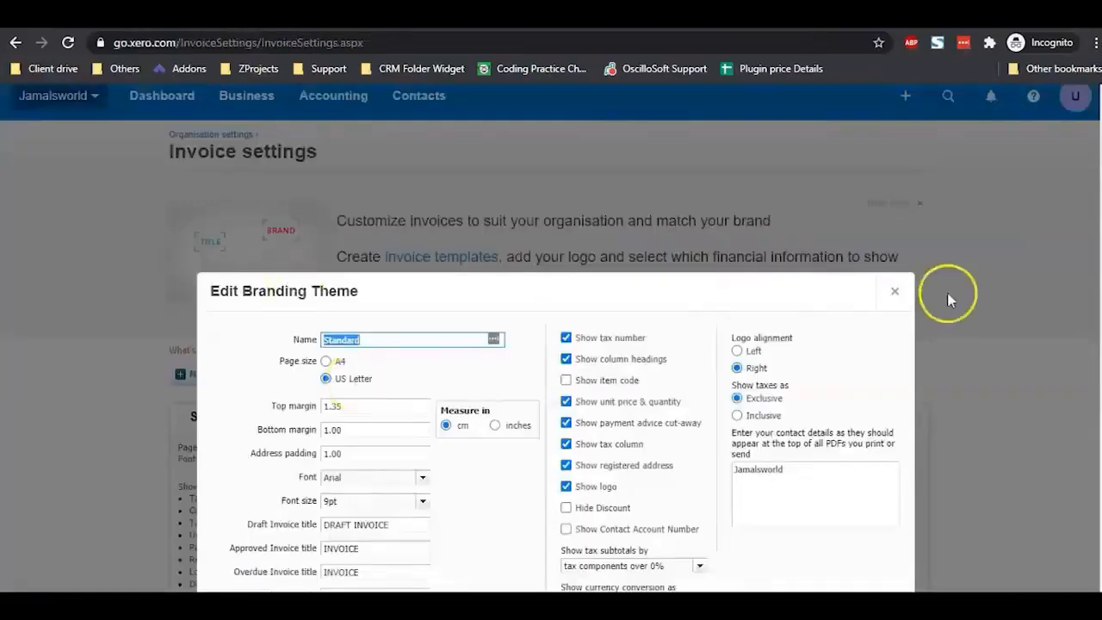
left_click(894, 289)
scroll(896, 362, "down", 3)
left_click(899, 506)
left_click(896, 521)
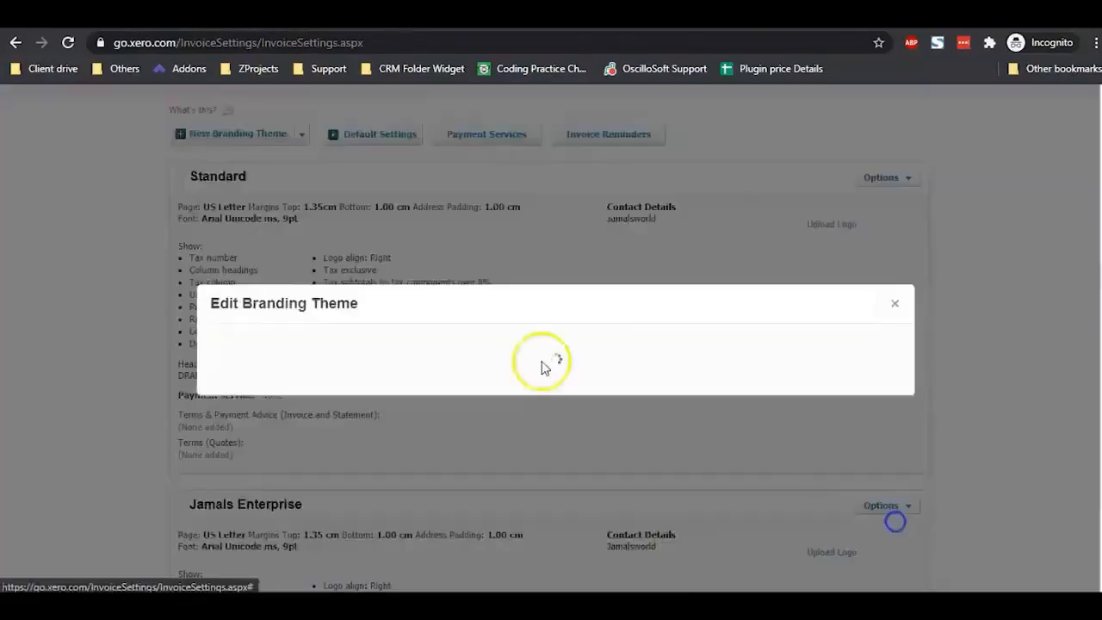
left_click_drag(407, 340, 326, 340)
key("ctrl+c")
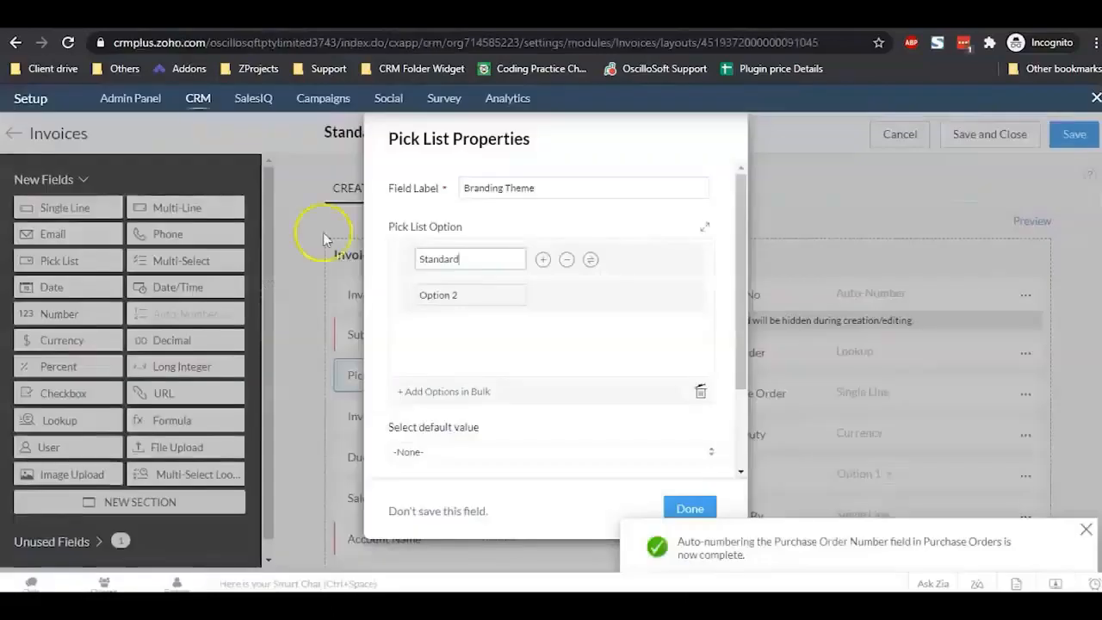
Step: Paste Jamals Enterprise as Option 2, finish the pick list, and add another below Invoice No
left_click(468, 297)
key("ctrl+a")
key("ctrl+v")
scroll(594, 448, "down", 2)
left_click(684, 511)
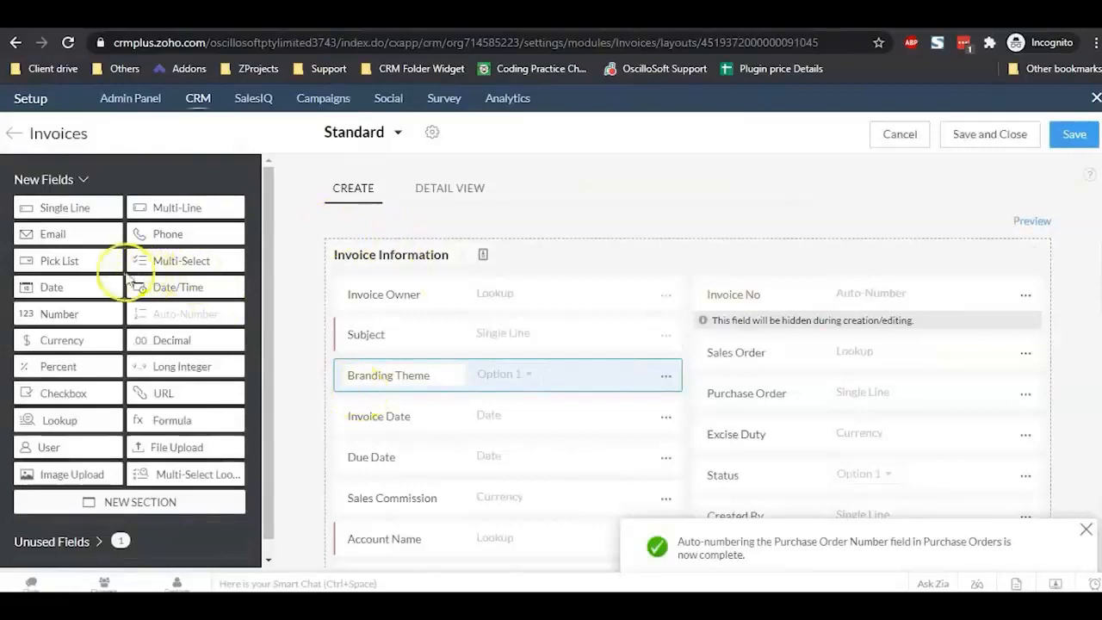
left_click_drag(88, 261, 775, 364)
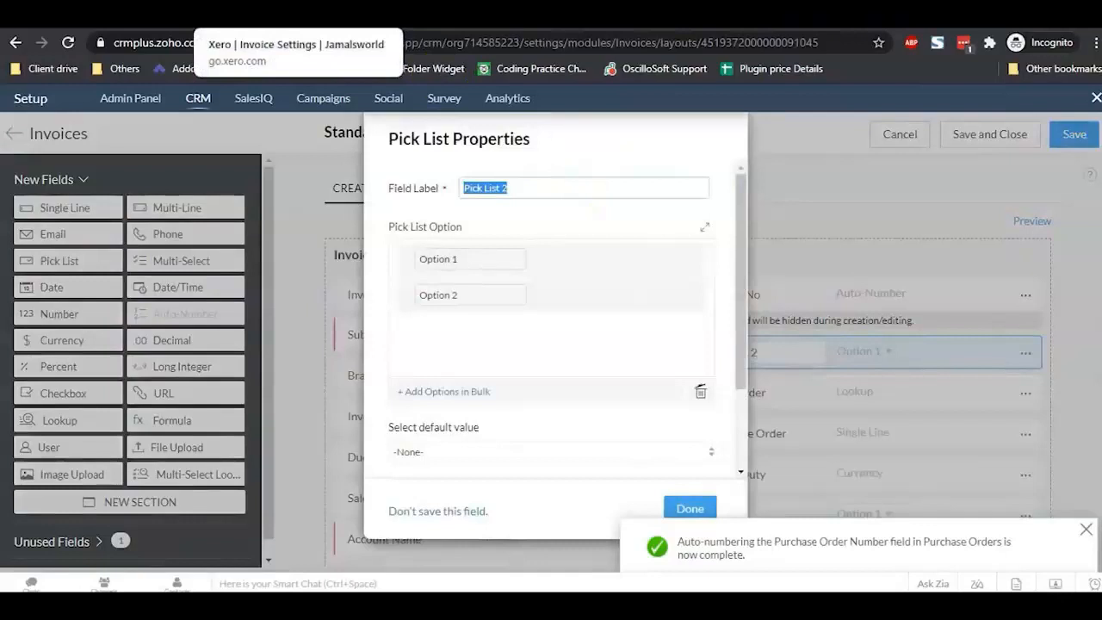
Step: Close Xero's branding editor and go to Accounting > Advanced > Tracking categories
left_click(257, 15)
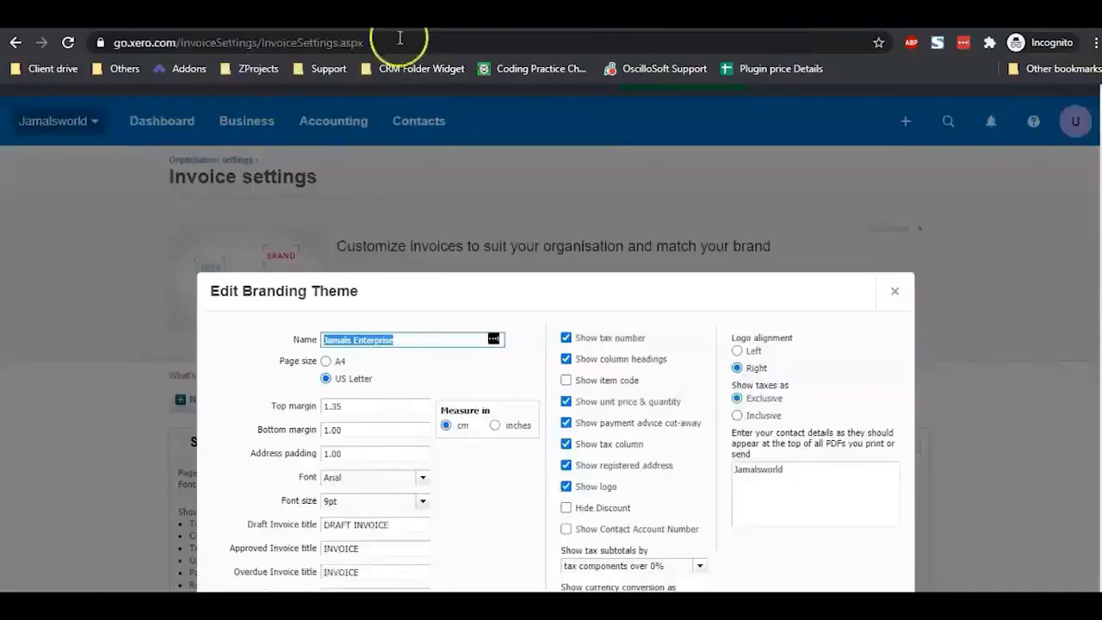
left_click(895, 291)
left_click(329, 130)
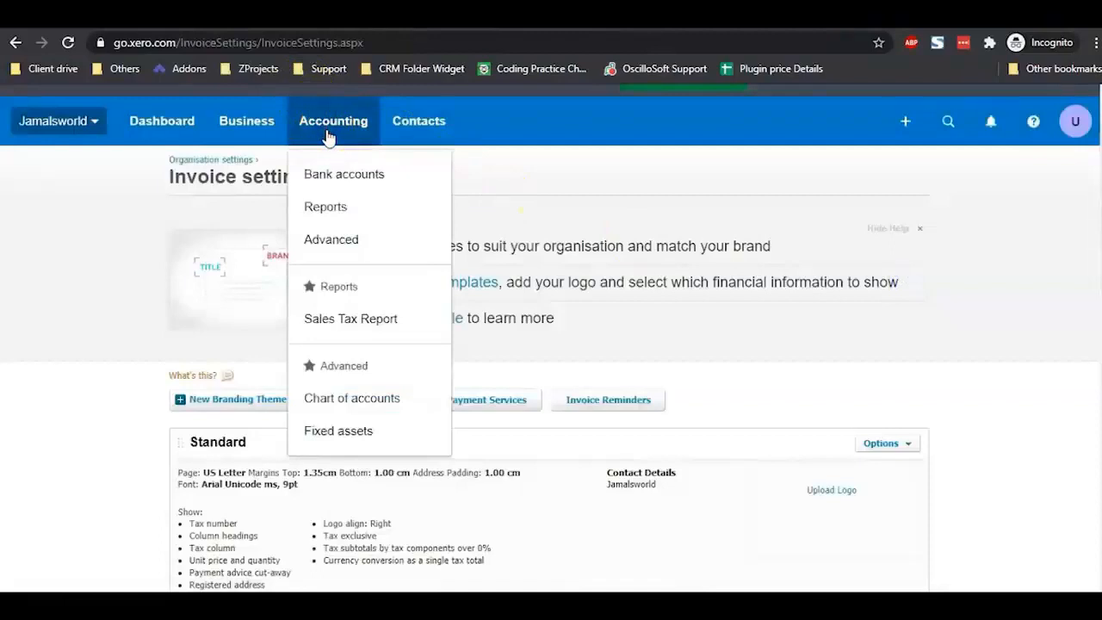
left_click(335, 241)
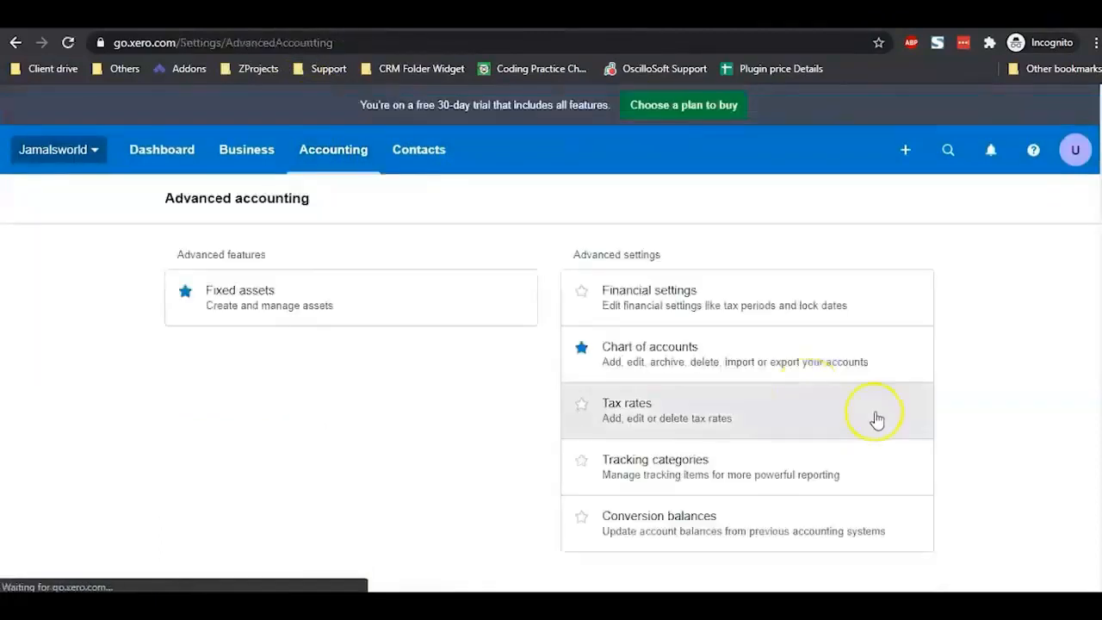
left_click(644, 467)
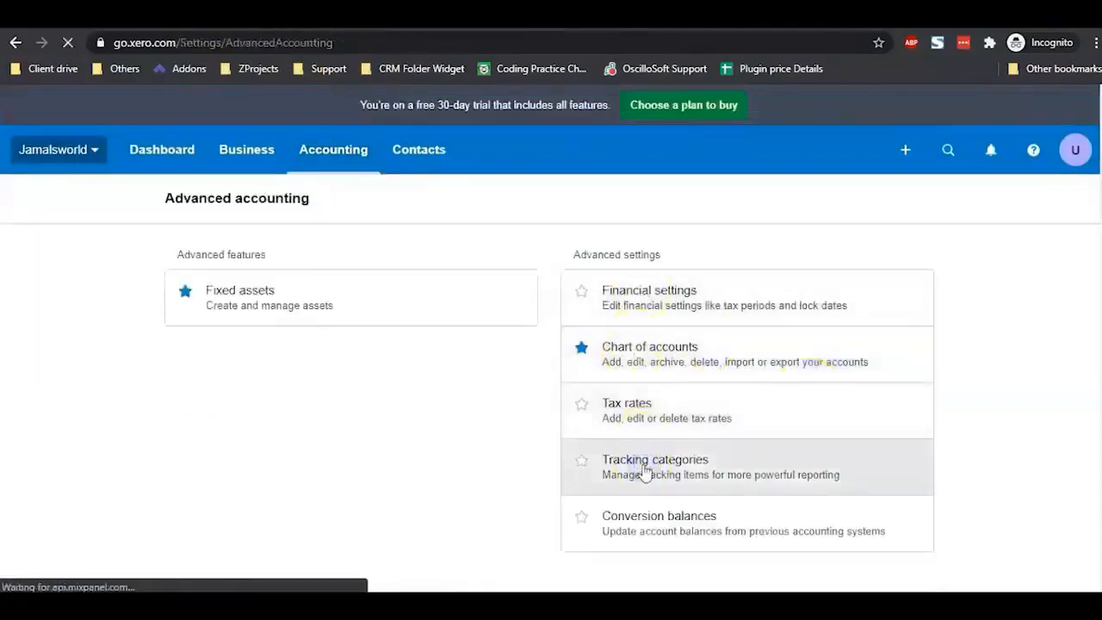
scroll(438, 413, "down", 3)
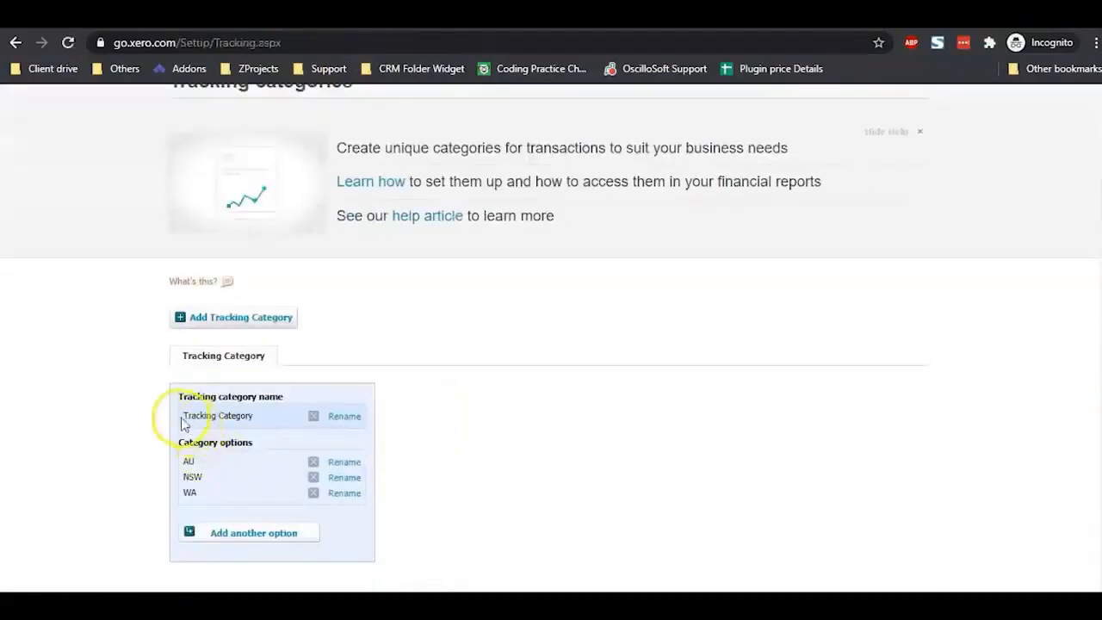
Step: Copy the Tracking Category name and paste it as the CRM pick list's Field Label
left_click_drag(184, 417, 275, 408)
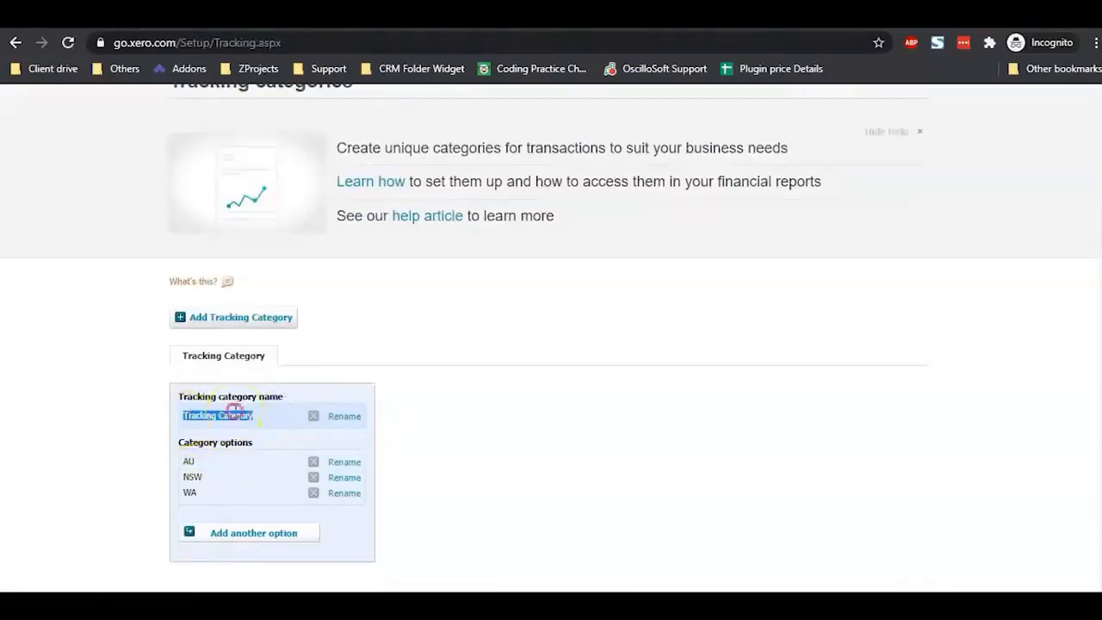
right_click(254, 418)
left_click(261, 422)
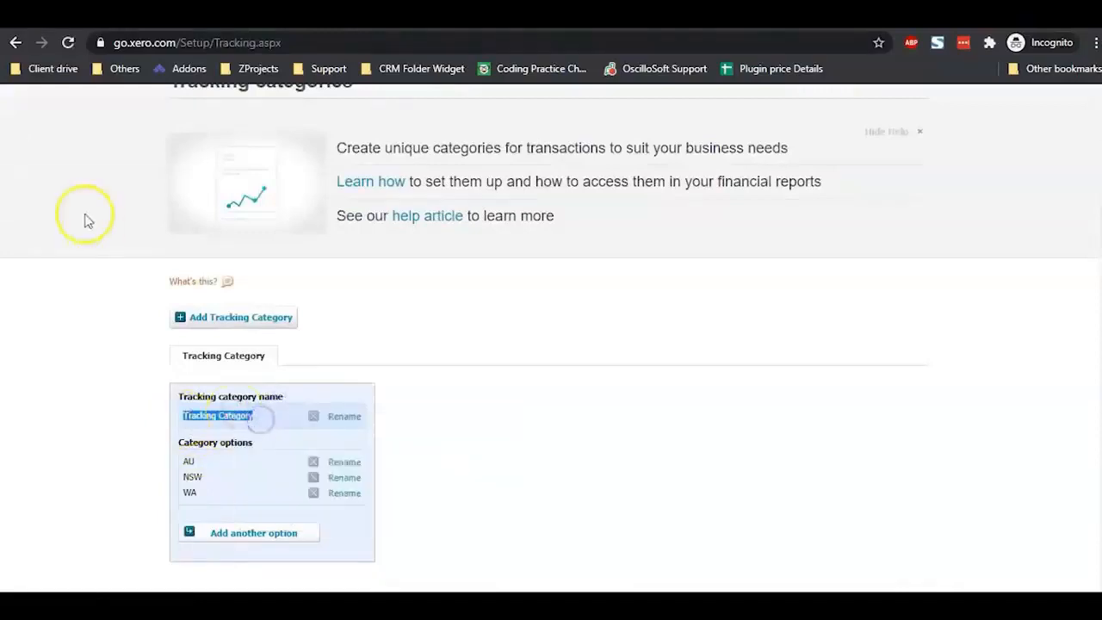
left_click(98, 15)
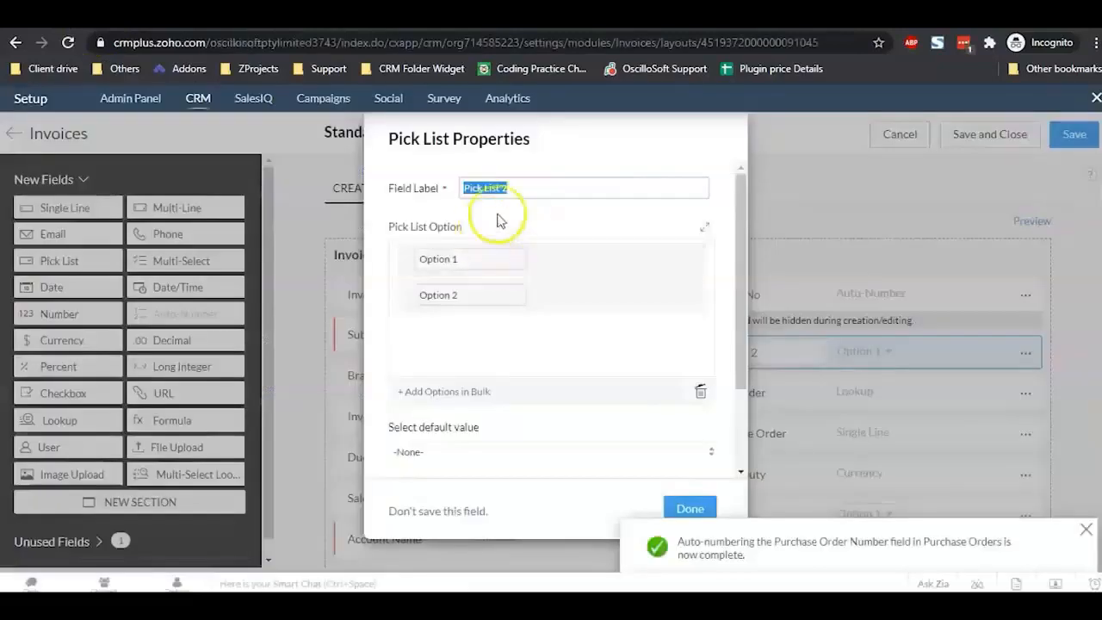
key("ctrl+v")
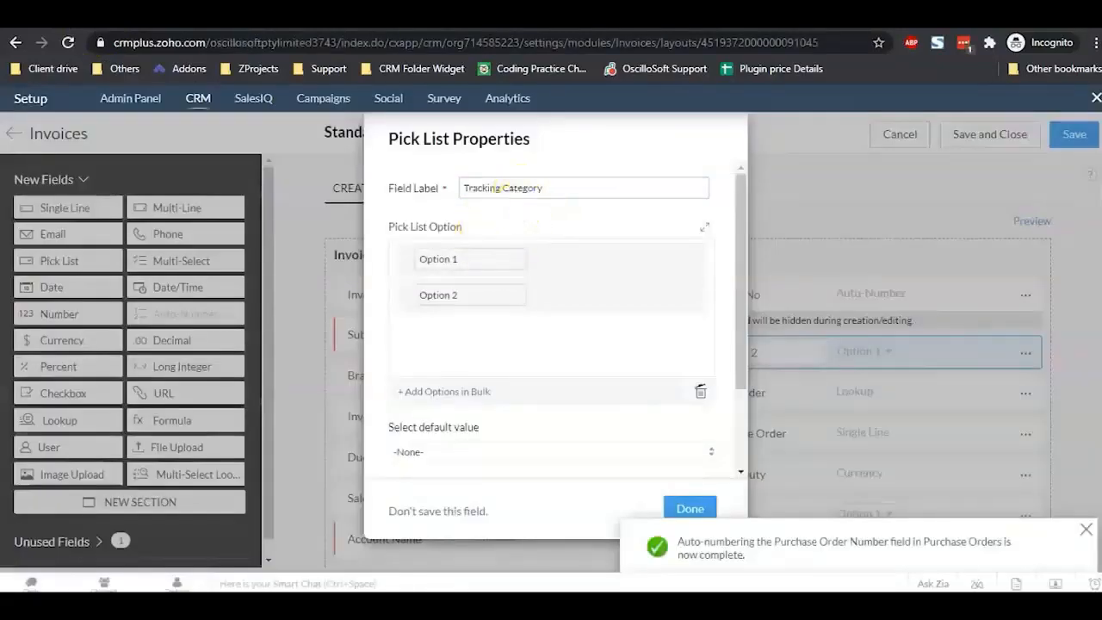
left_click(267, 16)
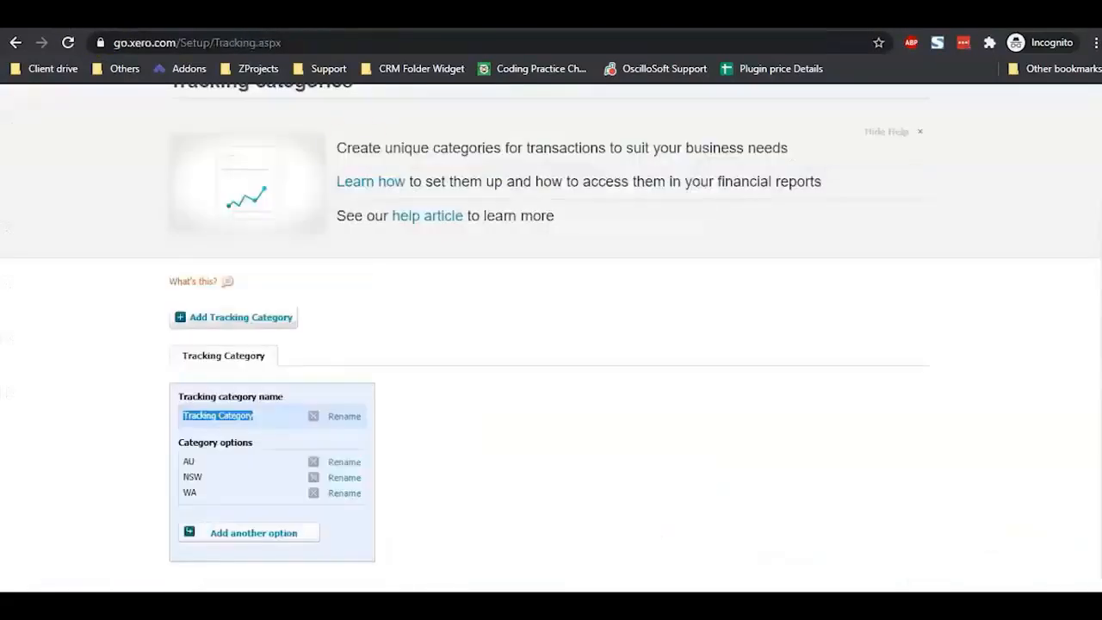
Step: Copy the tracking options AU and NSW from Xero into the first two pick list options
double_click(188, 461)
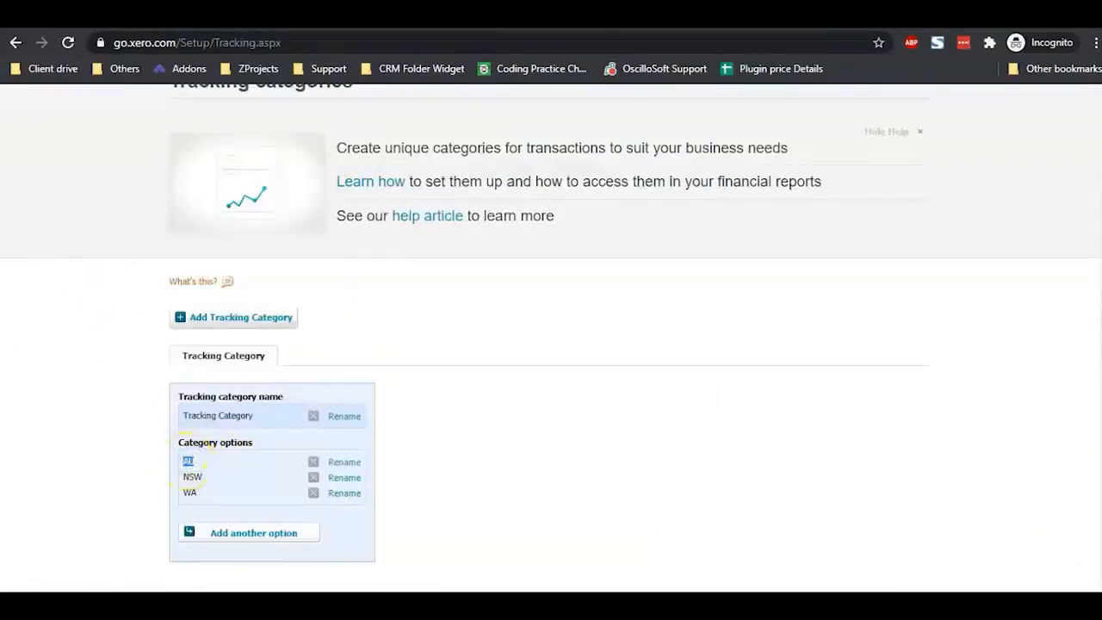
left_click(77, 15)
triple_click(470, 260)
key("ctrl+v")
left_click(467, 297)
left_click(276, 15)
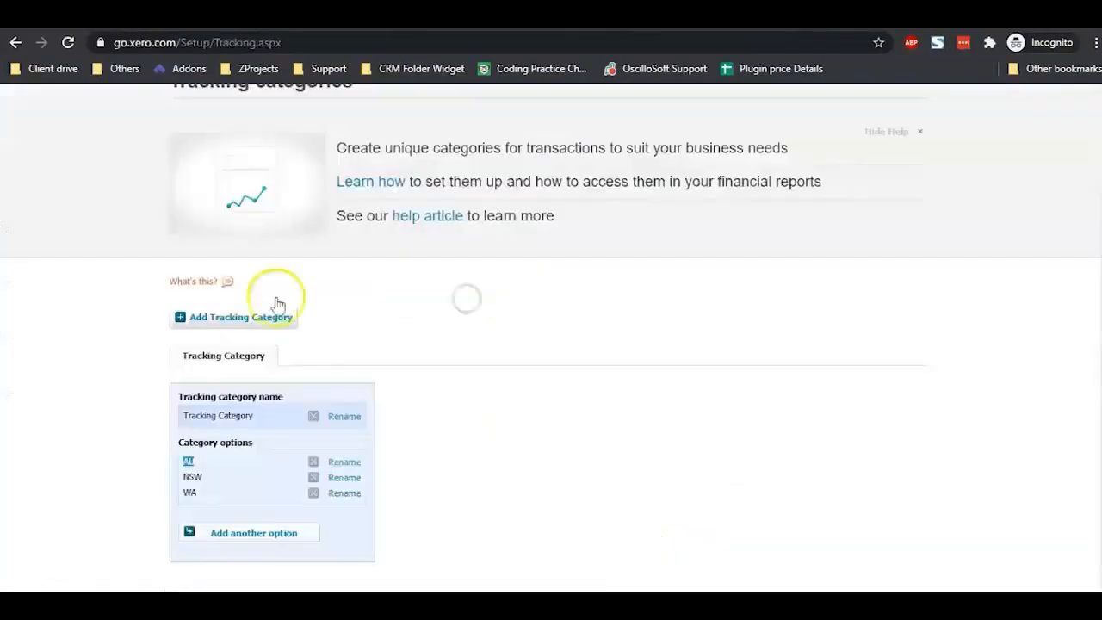
double_click(195, 475)
key("ctrl+c")
left_click(144, 133)
left_click(77, 15)
triple_click(444, 297)
key("ctrl+v")
Step: Add a third option WA copied from Xero and finish the Tracking Category pick list
left_click(544, 301)
left_click(276, 16)
double_click(189, 494)
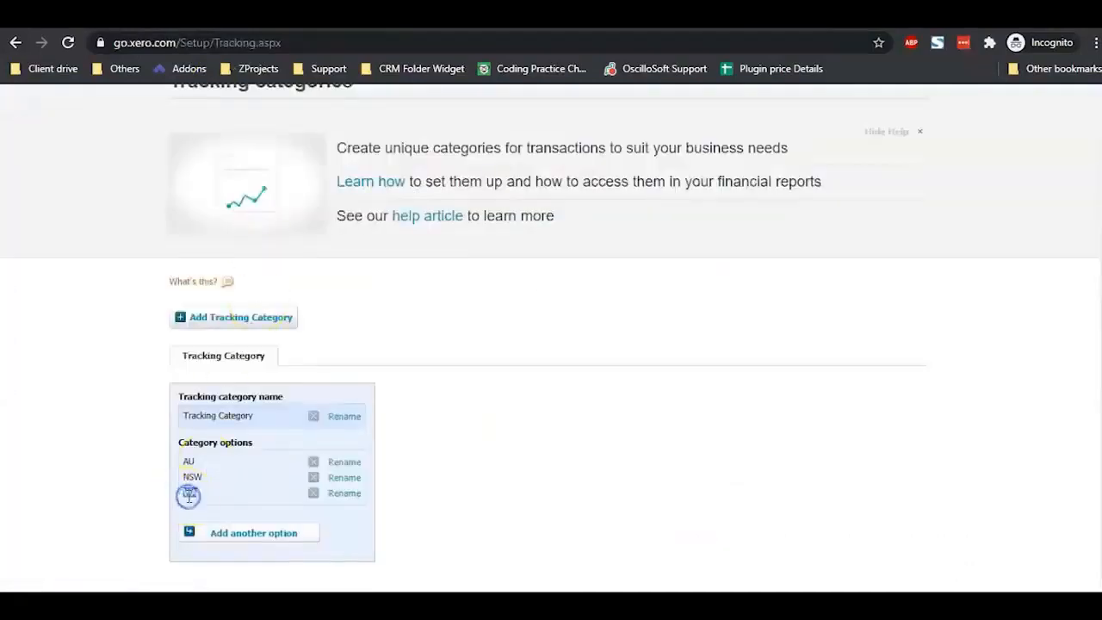
key("ctrl+c")
left_click(78, 15)
left_click(461, 334)
key("ctrl+v")
left_click(683, 510)
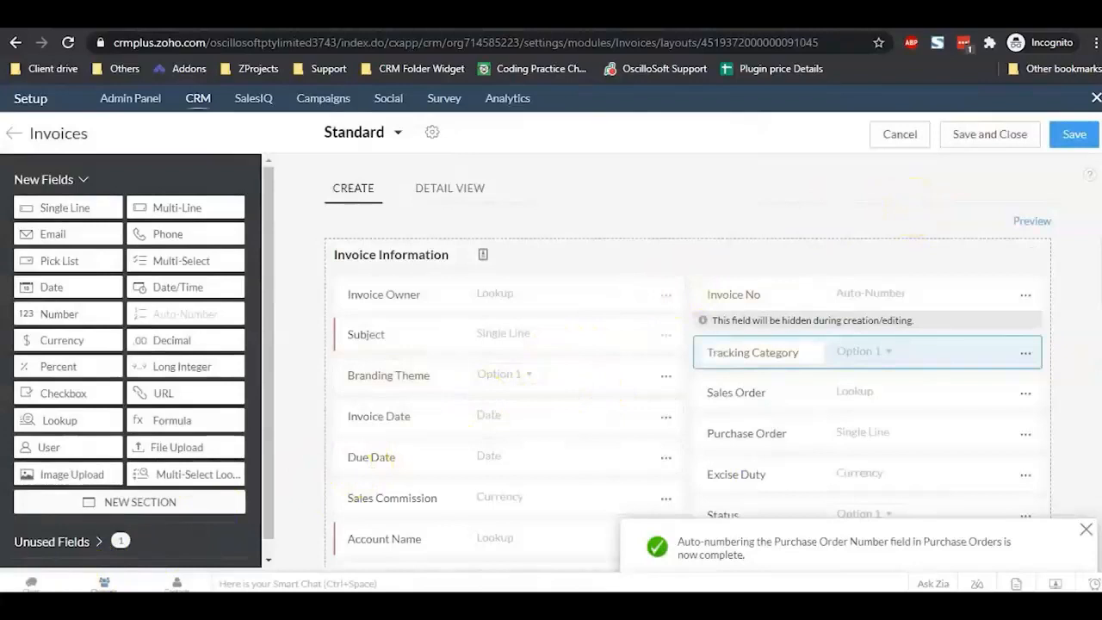
Step: Save and close the Invoices Standard layout containing Branding Theme and Tracking Category
left_click(993, 136)
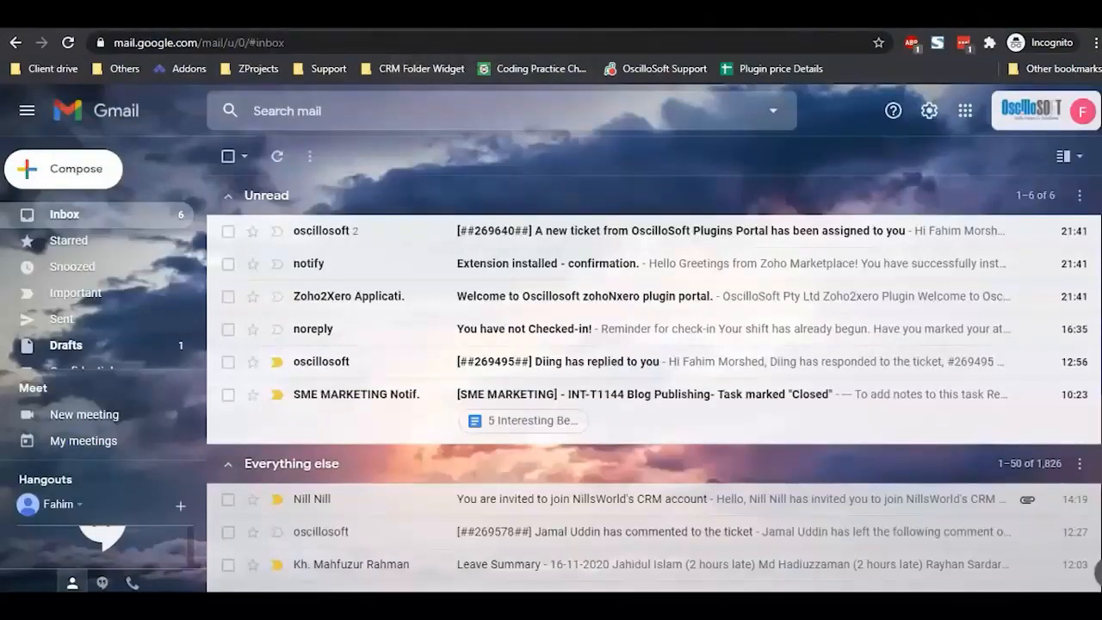
Step: Open the plugins portal's welcome email and follow its portal link
left_click(528, 233)
scroll(554, 336, "down", 2)
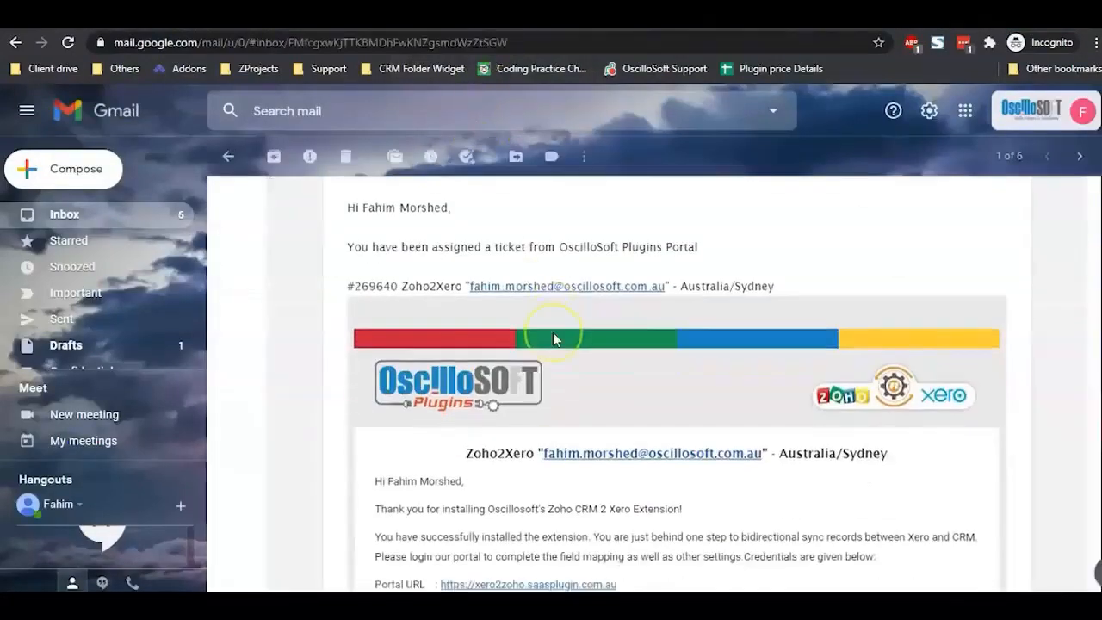
scroll(555, 338, "down", 3)
left_click(545, 306)
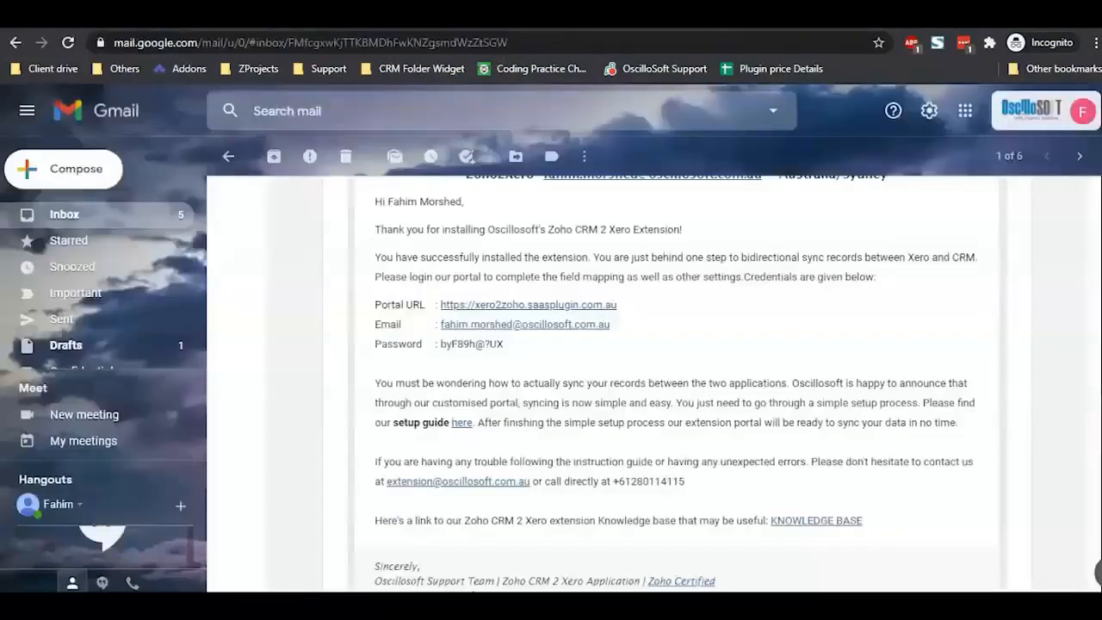
Step: Copy the login email and password from the email into the portal sign-in form, keeping signed in
left_click_drag(376, 344, 444, 329)
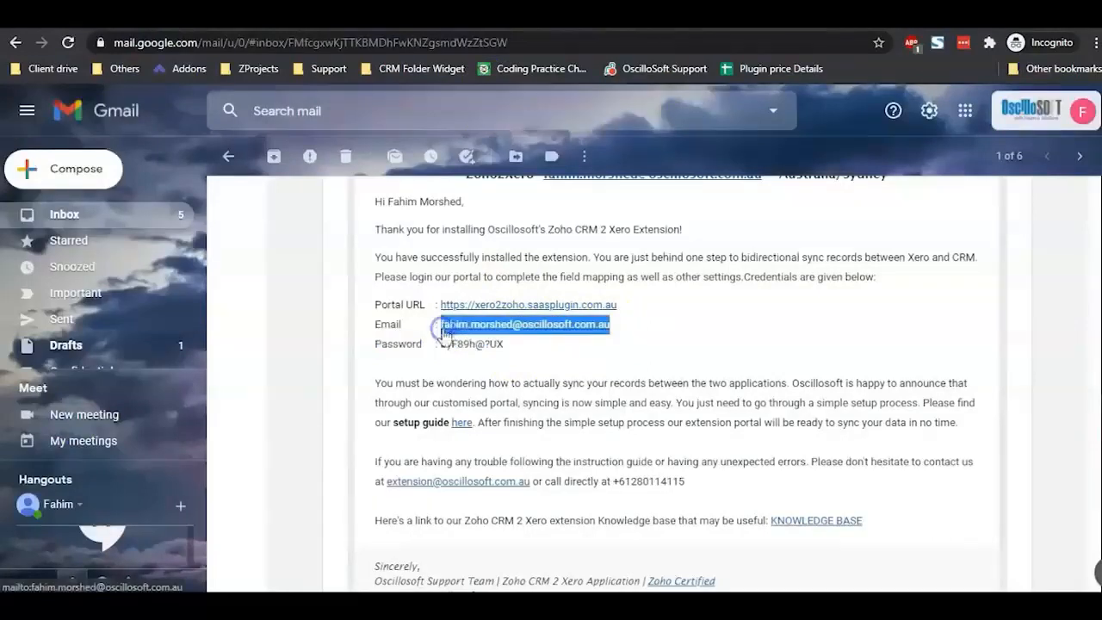
left_click(598, 281)
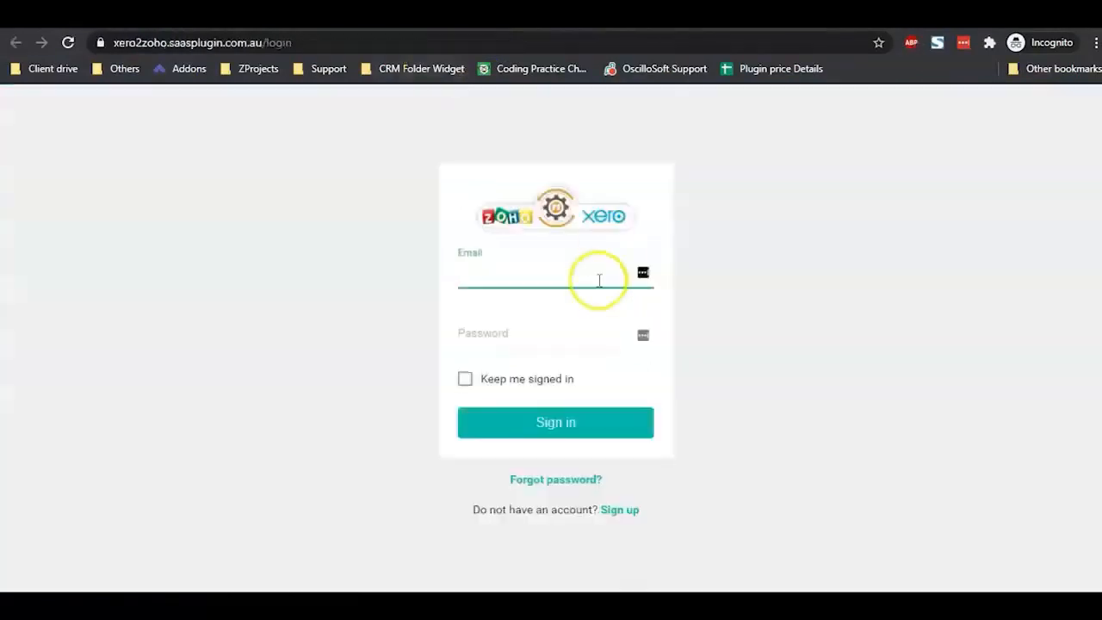
key("ctrl+v")
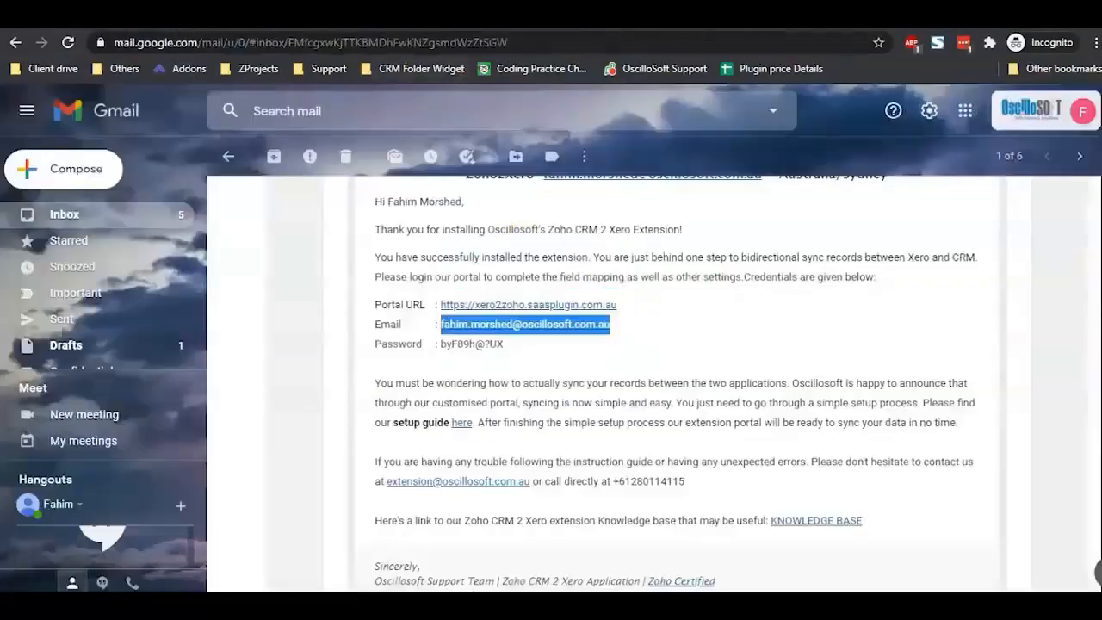
left_click_drag(441, 343, 501, 341)
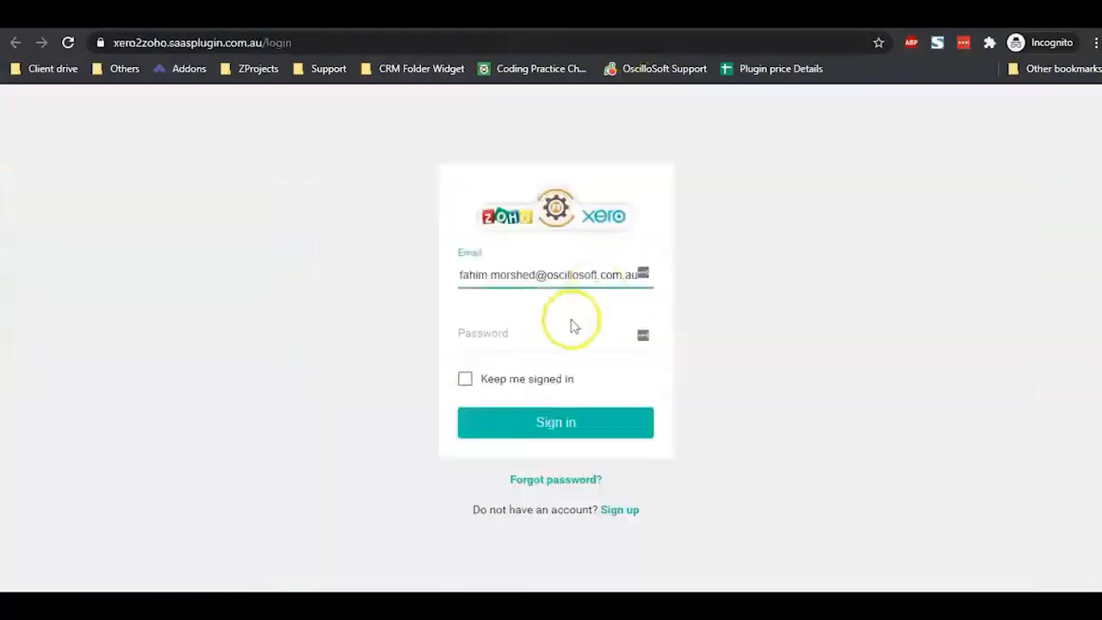
left_click(557, 339)
key("ctrl+v")
left_click(509, 381)
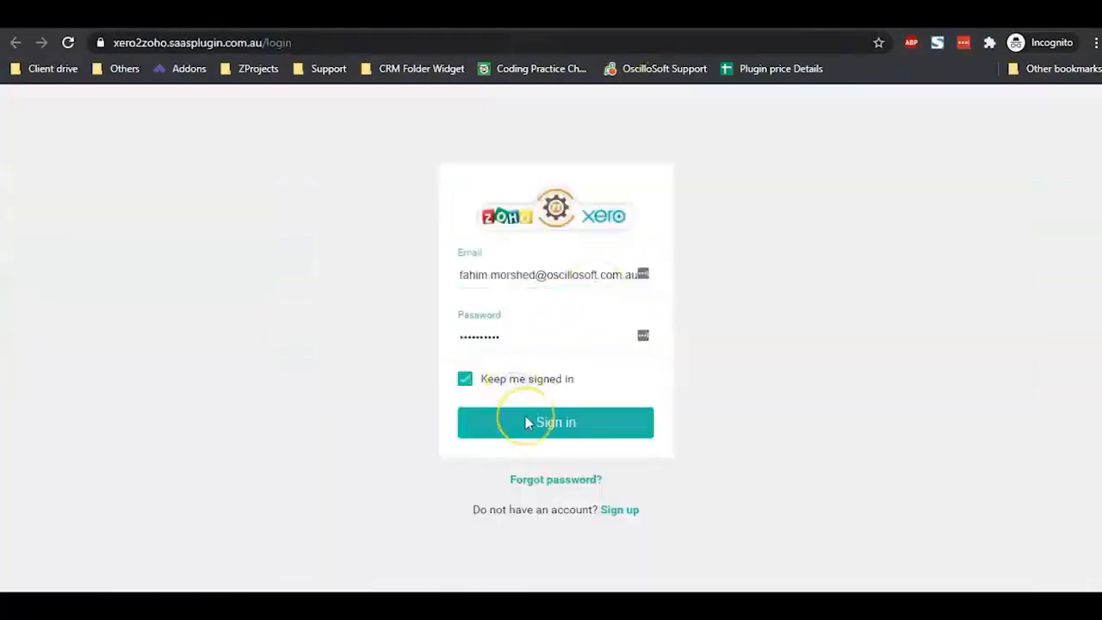
Step: Sign in to the Zoho2Xero portal and open Settings > Webservice Settings at the Xero Client Secret field
left_click(528, 422)
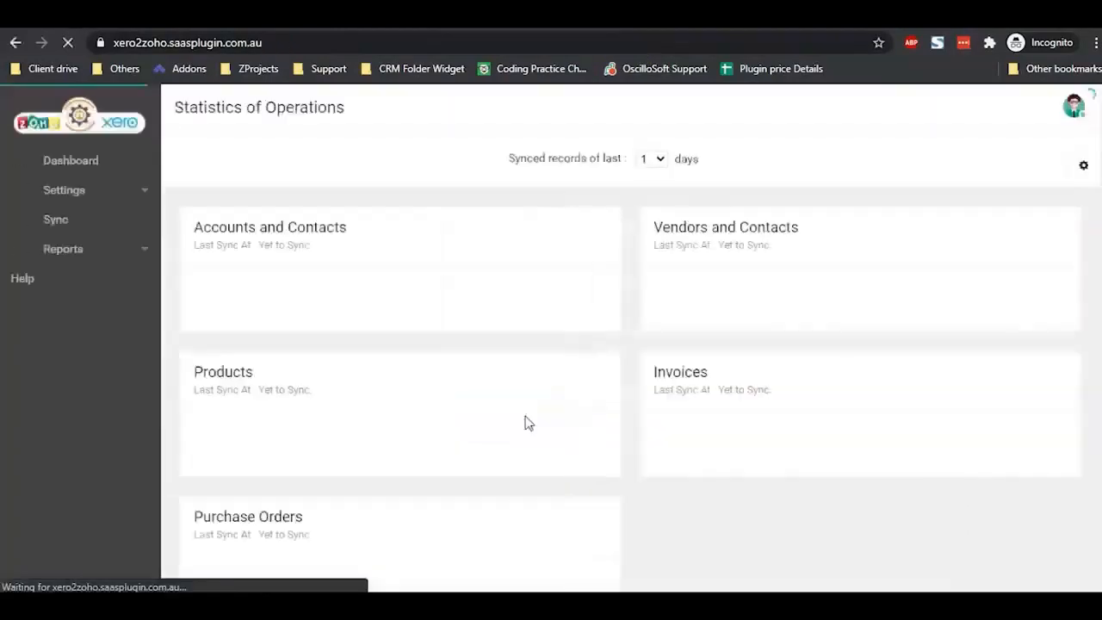
left_click(89, 194)
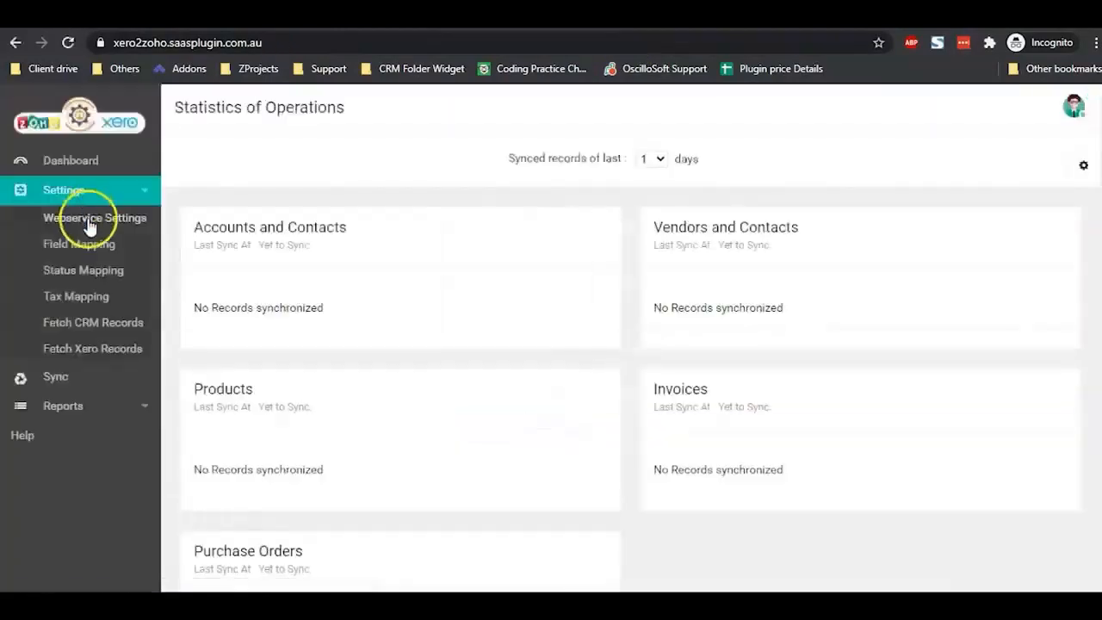
left_click(89, 221)
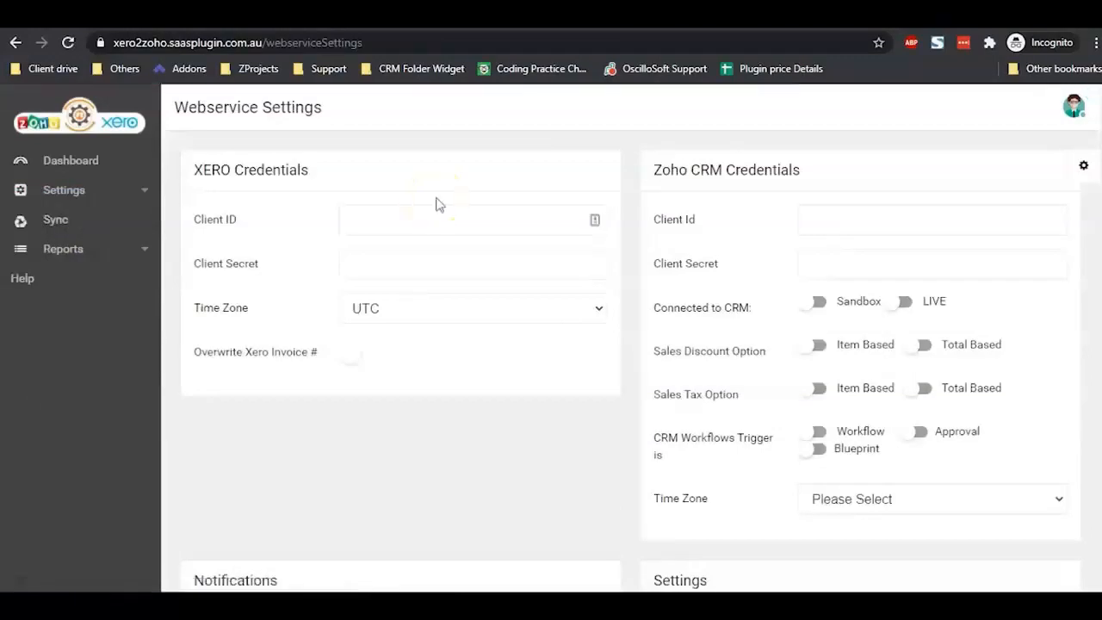
left_click(412, 267)
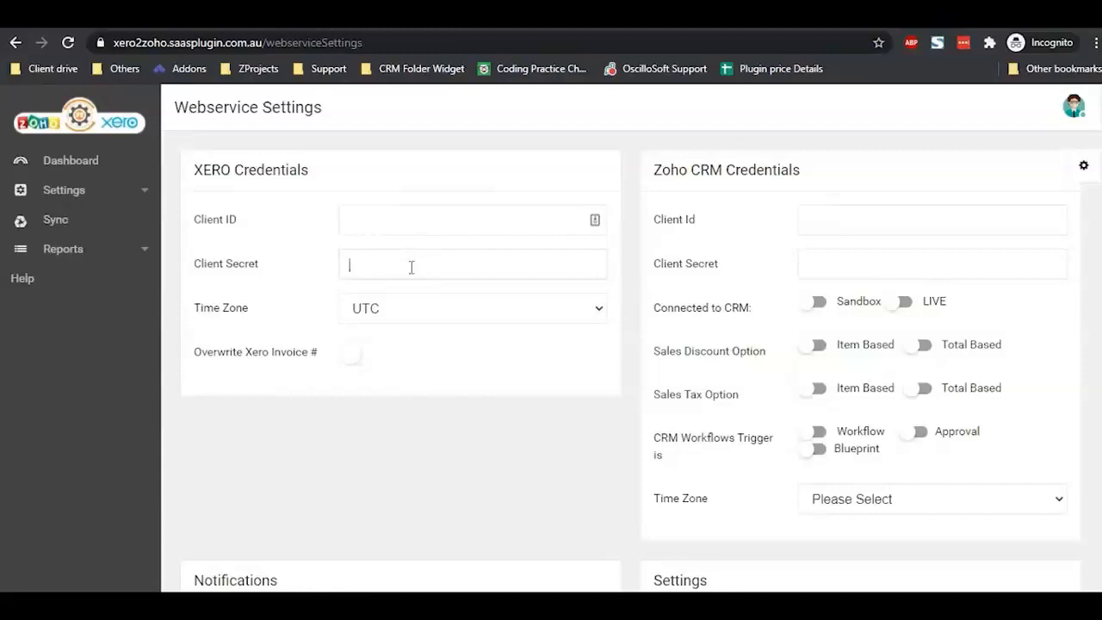
left_click(420, 263)
Step: Load app.xero.com in a new private browser window
key("ctrl+shift+n")
key("ctrl+v")
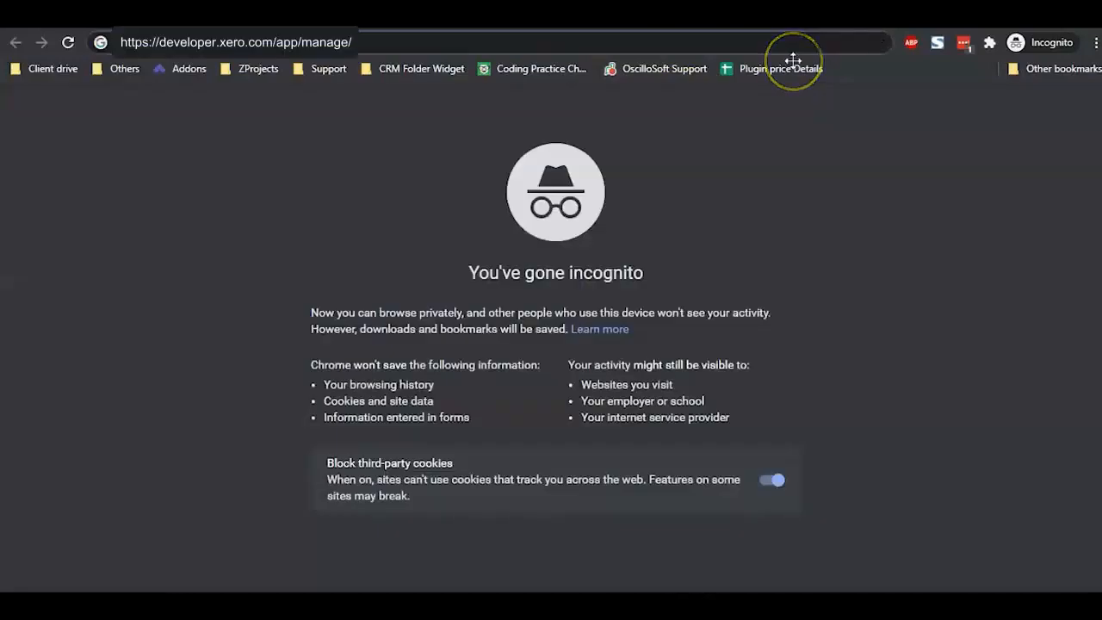
type("app.xe")
type("ro.com")
key("Return")
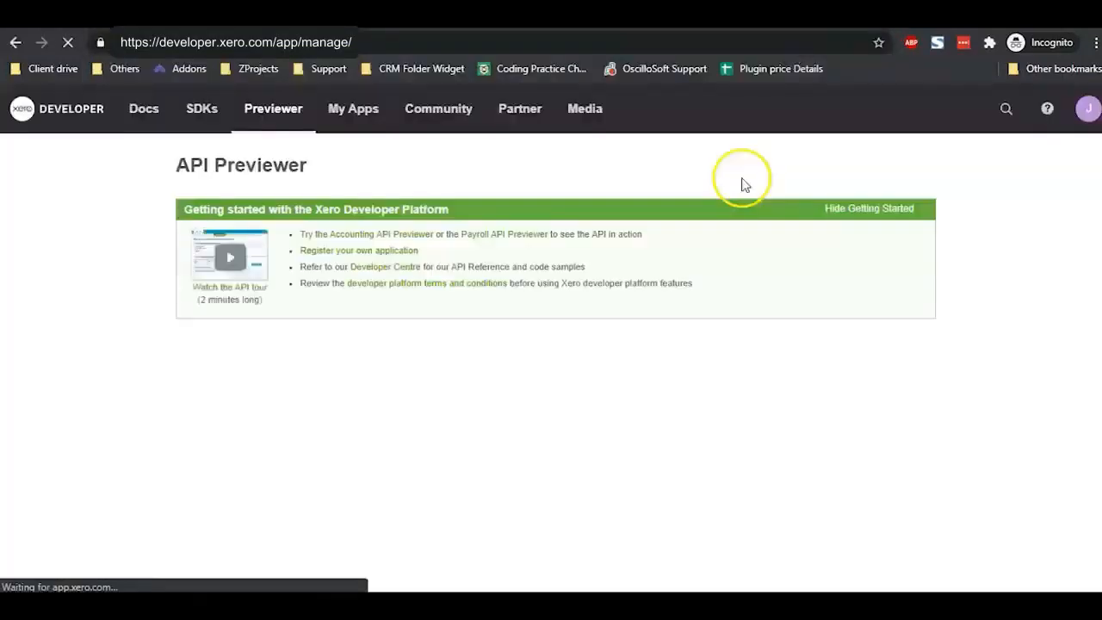
Step: Authorise the API Previewer for the organisation and start a new app under My Apps
left_click(218, 365)
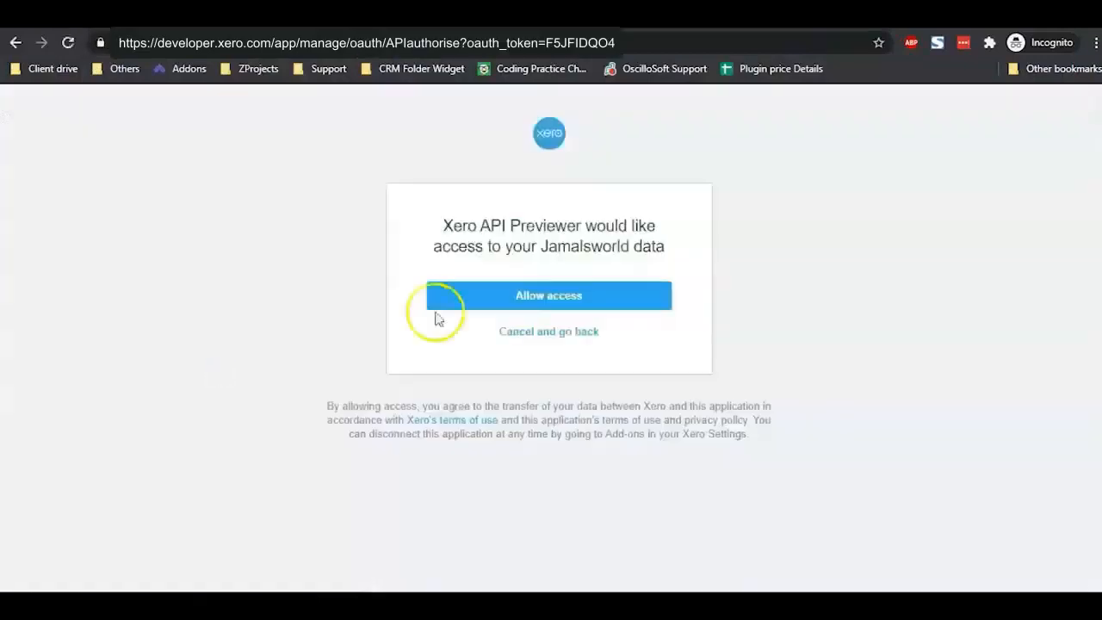
left_click(509, 301)
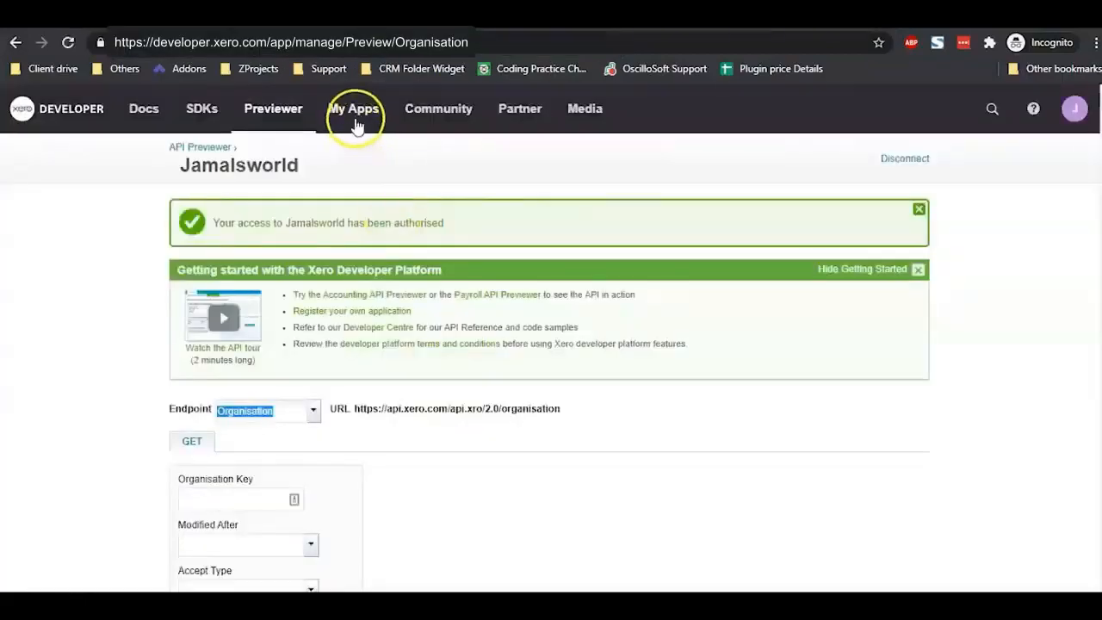
left_click(356, 125)
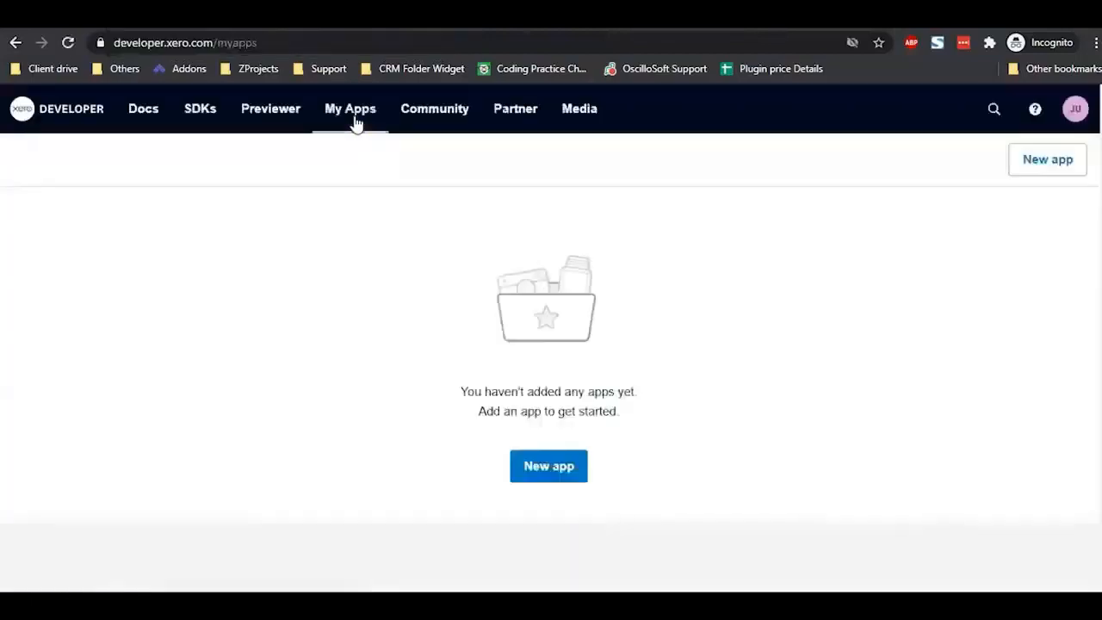
left_click(546, 461)
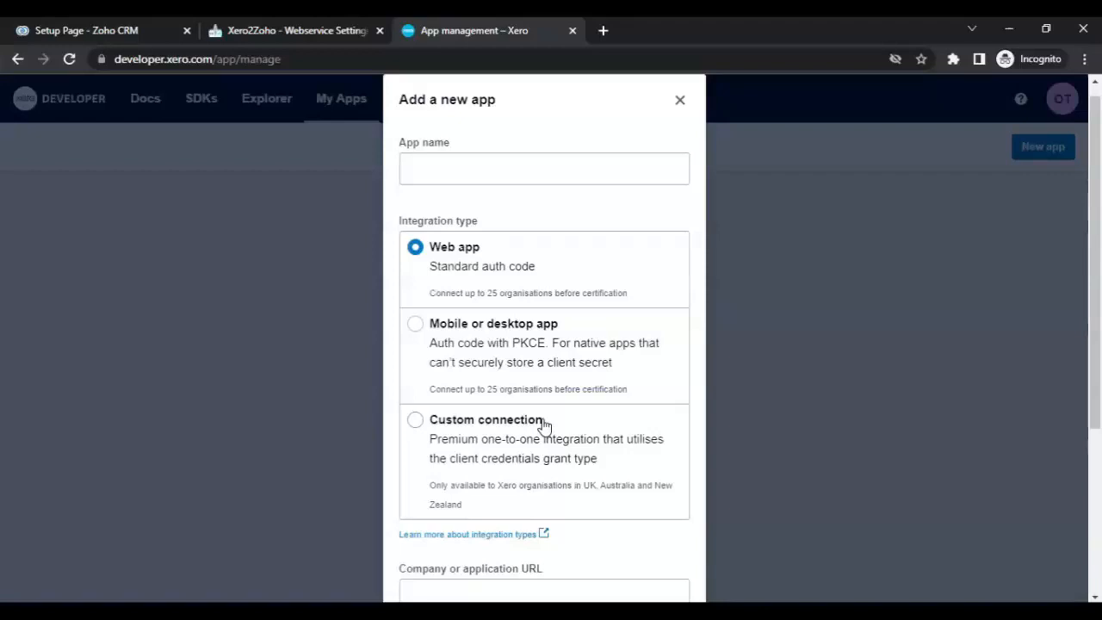
Step: Name the app 'Annonimo Inc' and paste the xero2zoho.saasplugin.com.au company URL from the note
left_click(498, 170)
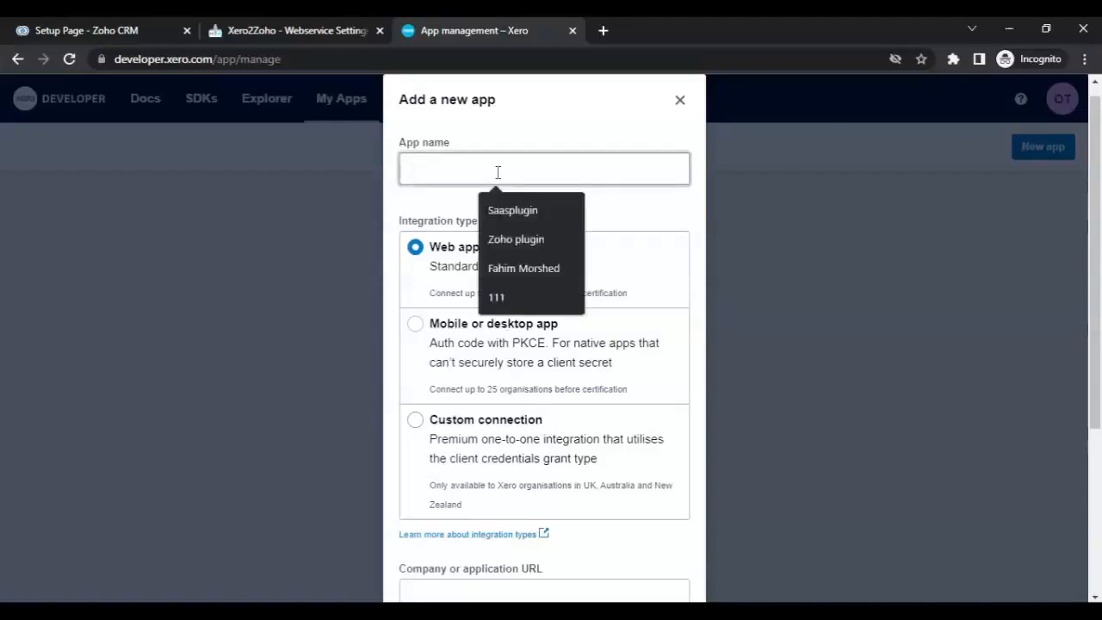
type("Annonimo")
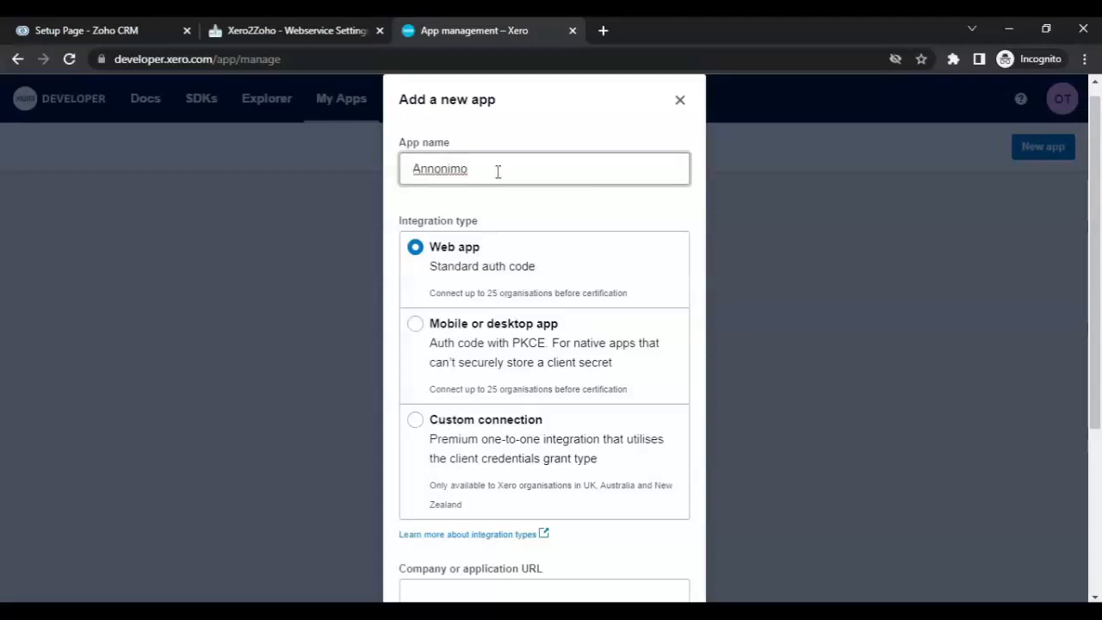
type(" Inc")
scroll(539, 326, "down", 3)
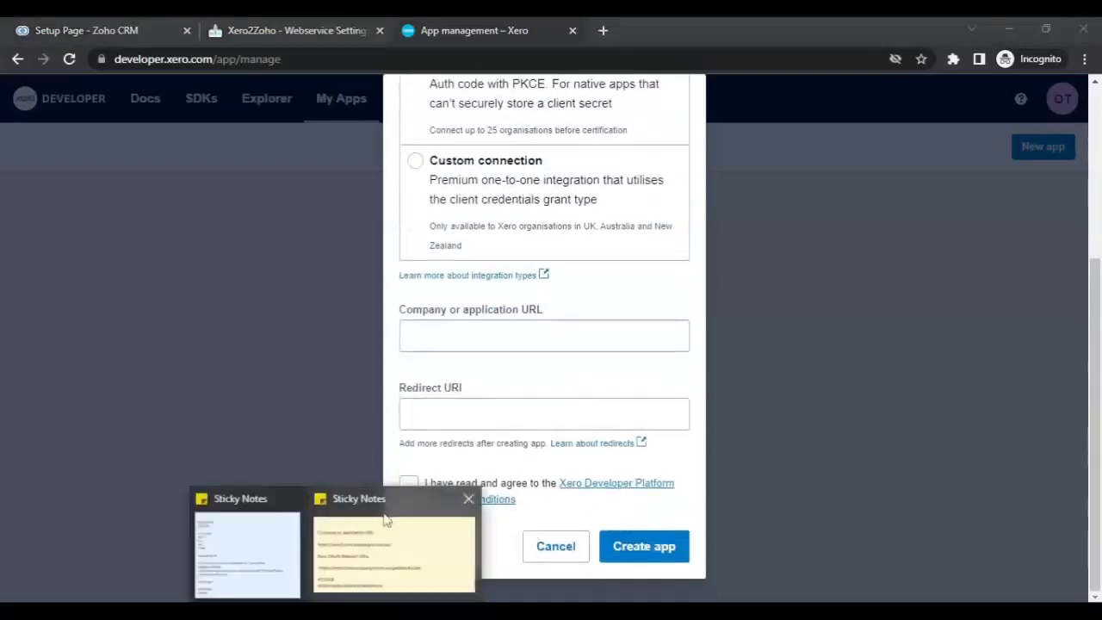
left_click(386, 517)
left_click_drag(503, 104, 697, 103)
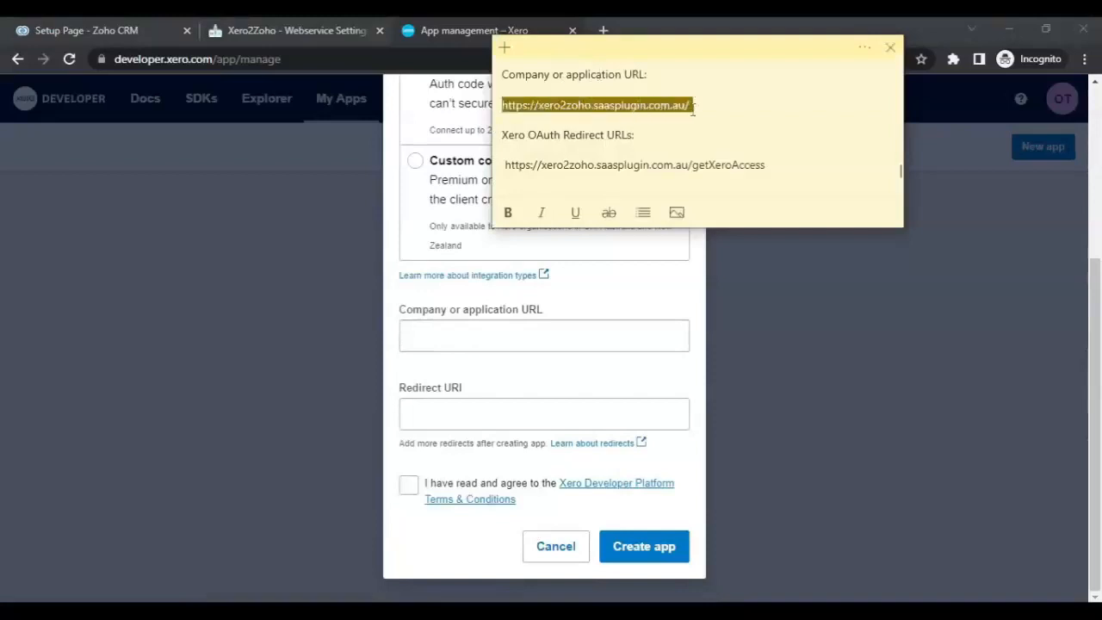
left_click(499, 332)
key("ctrl+v")
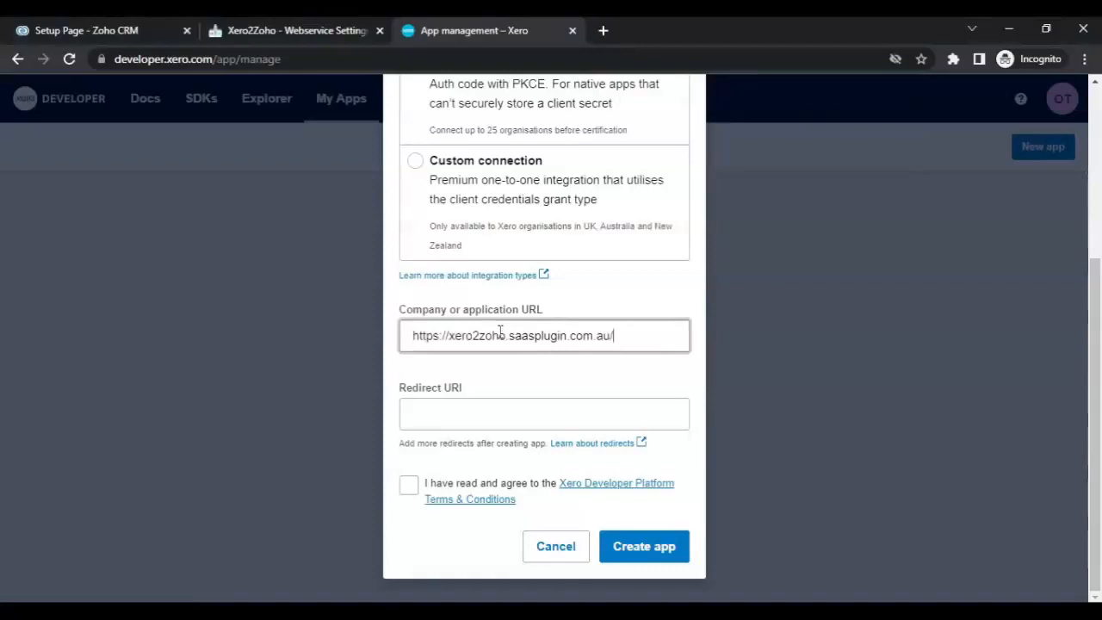
Step: Paste the getXeroAccess redirect URI, accept the developer terms, and create the app
key("alt+Tab")
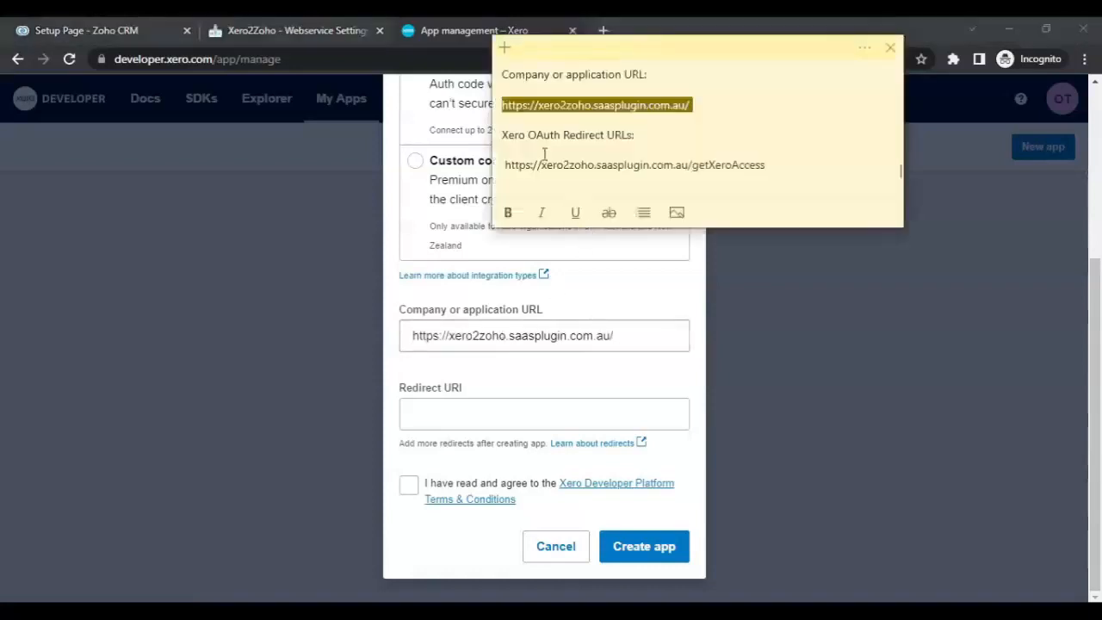
left_click_drag(506, 165, 766, 165)
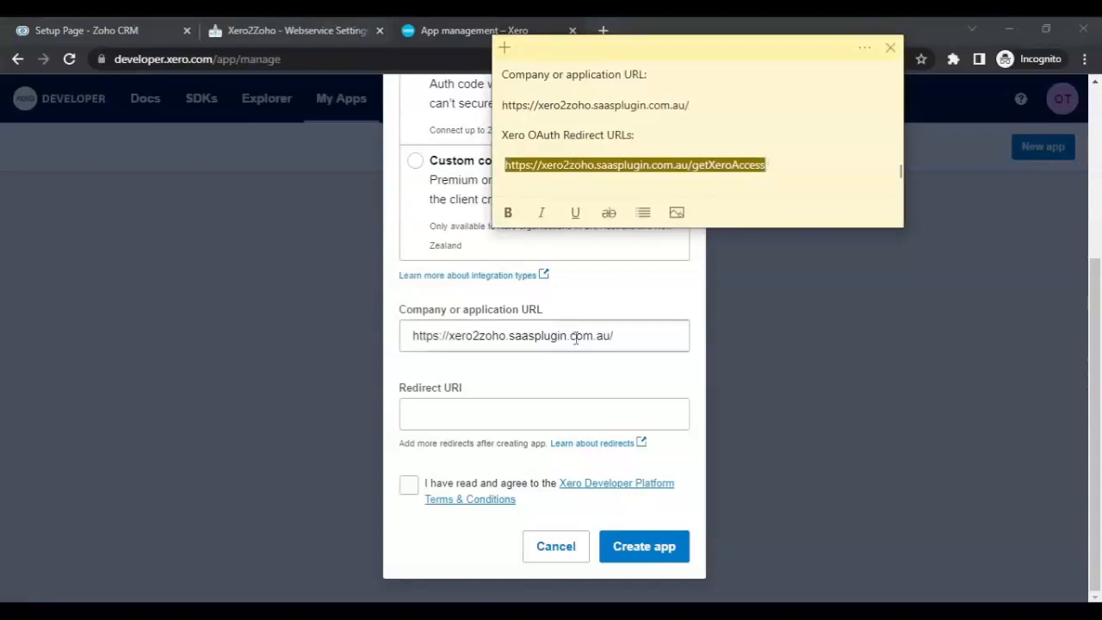
left_click(506, 418)
key("ctrl+v")
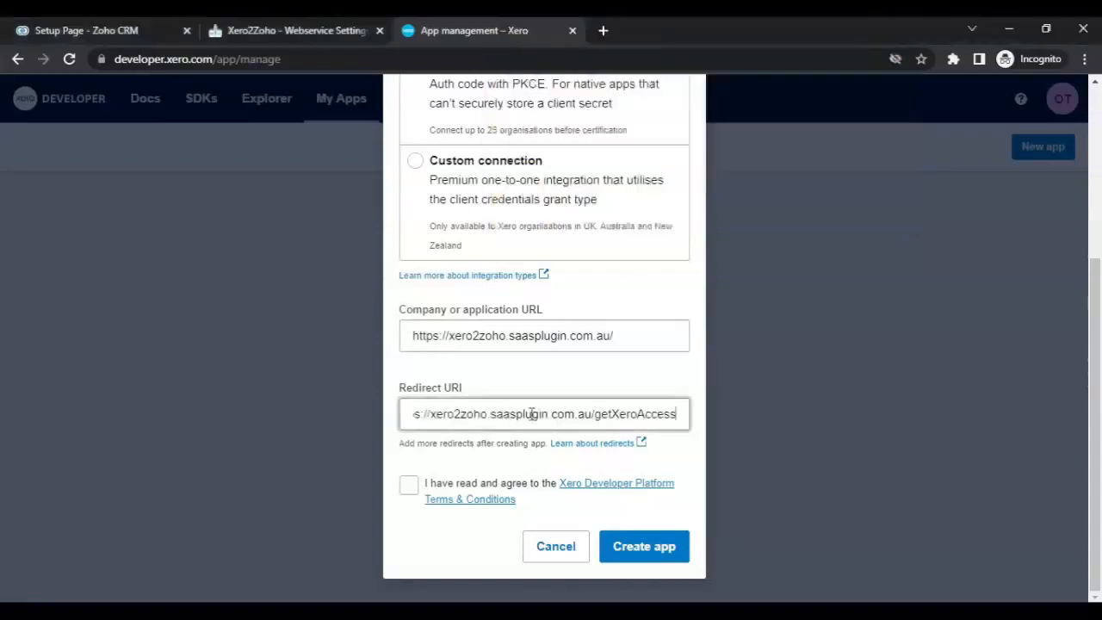
left_click(408, 485)
left_click(641, 553)
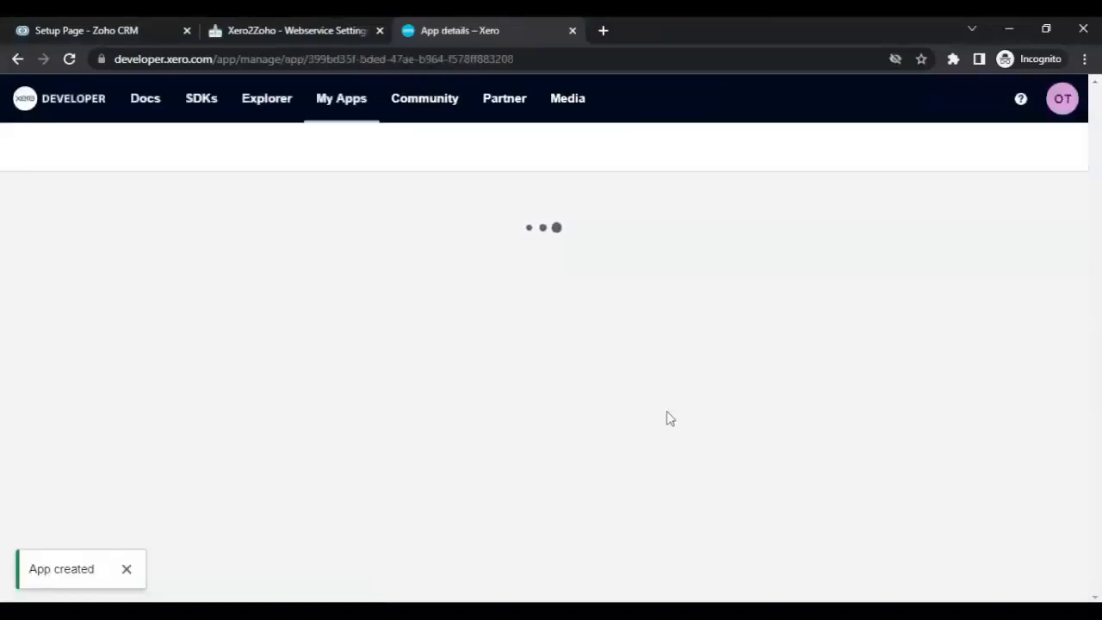
Step: Generate a new client secret on the Xero app's configuration page and copy its client ID
scroll(689, 376, "down", 4)
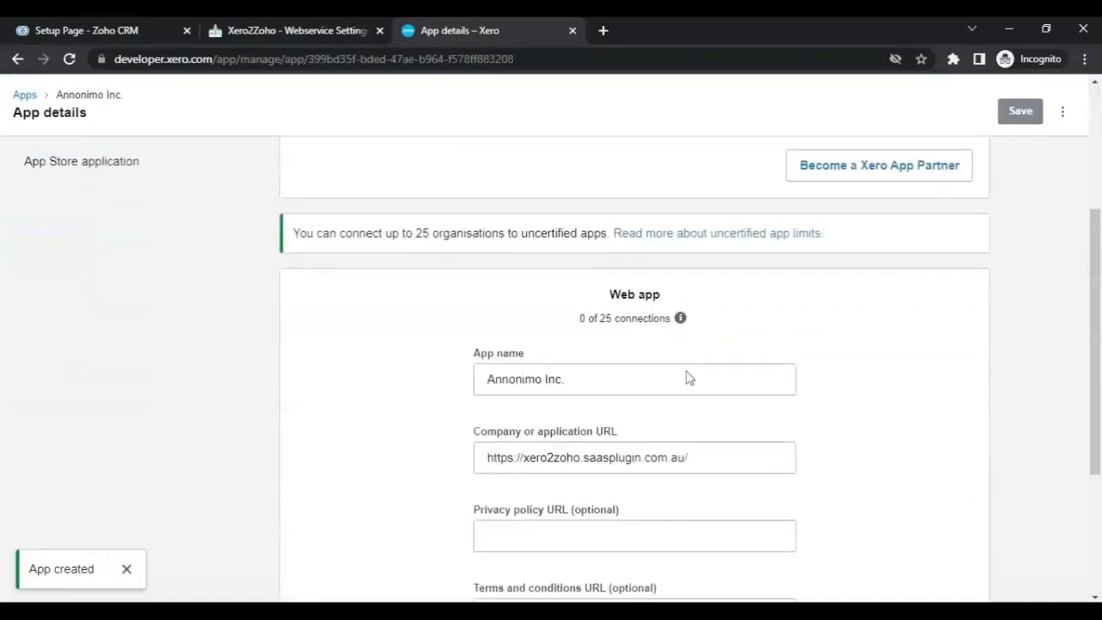
scroll(687, 370, "down", 1)
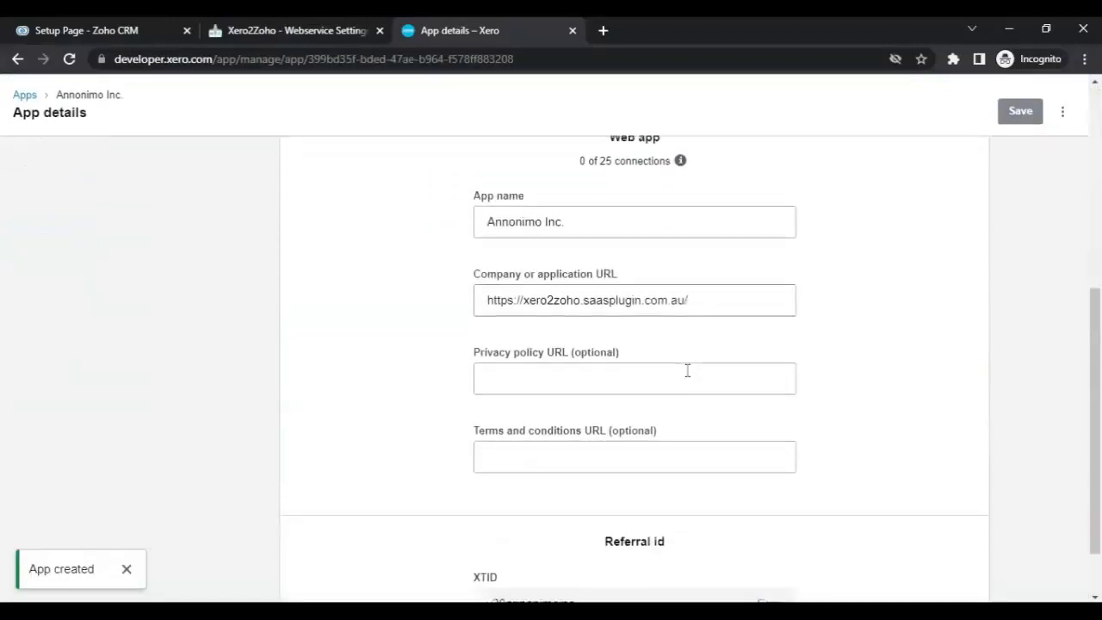
scroll(688, 370, "down", 1)
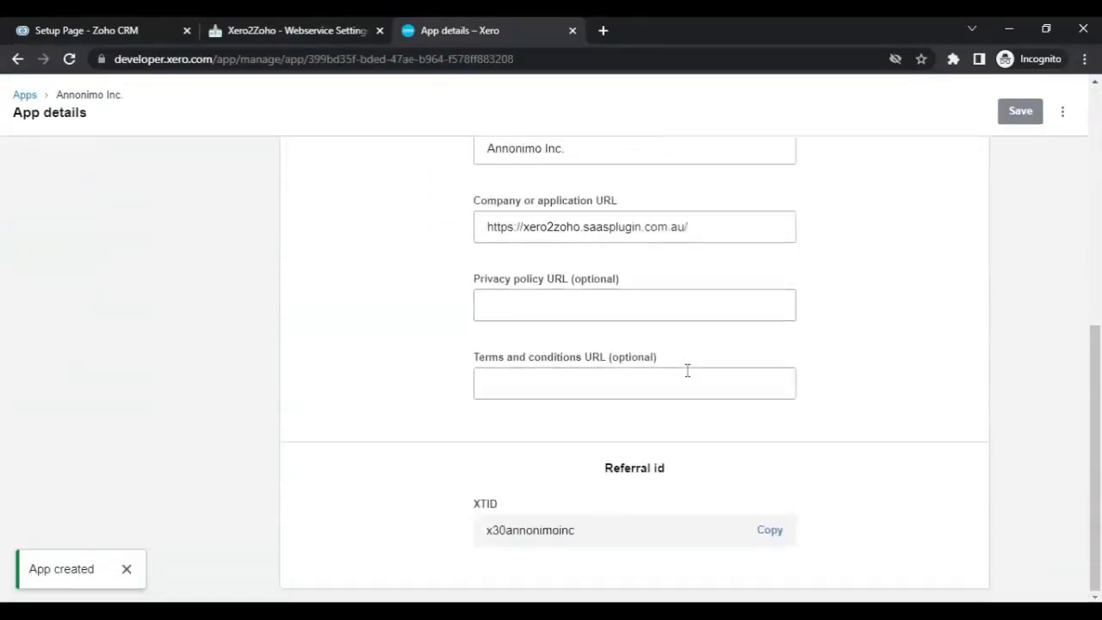
scroll(384, 376, "up", 8)
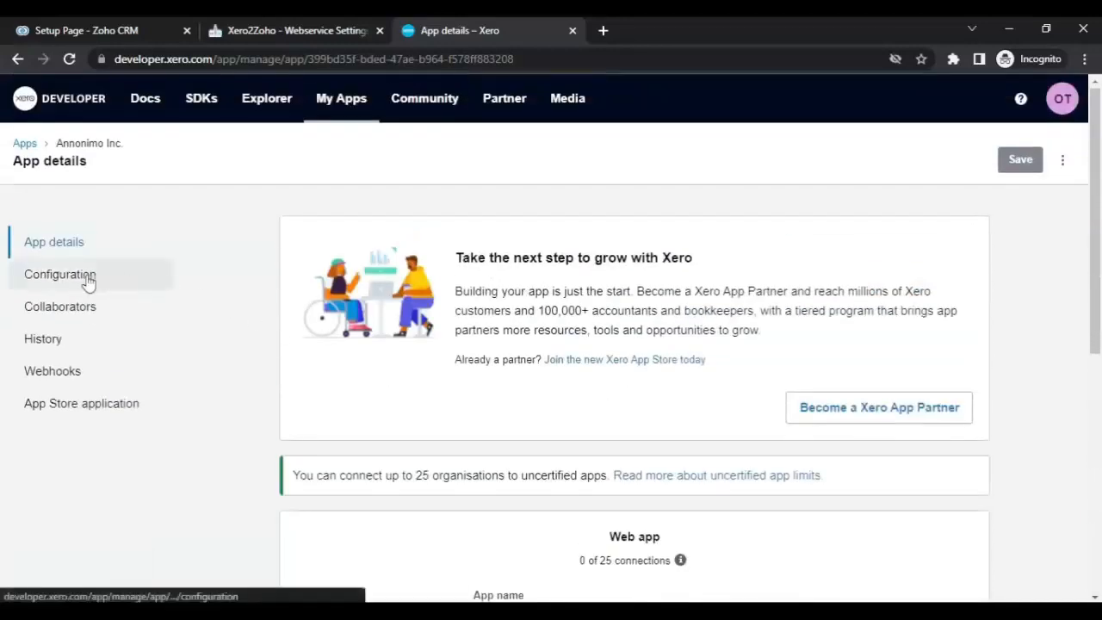
left_click(89, 282)
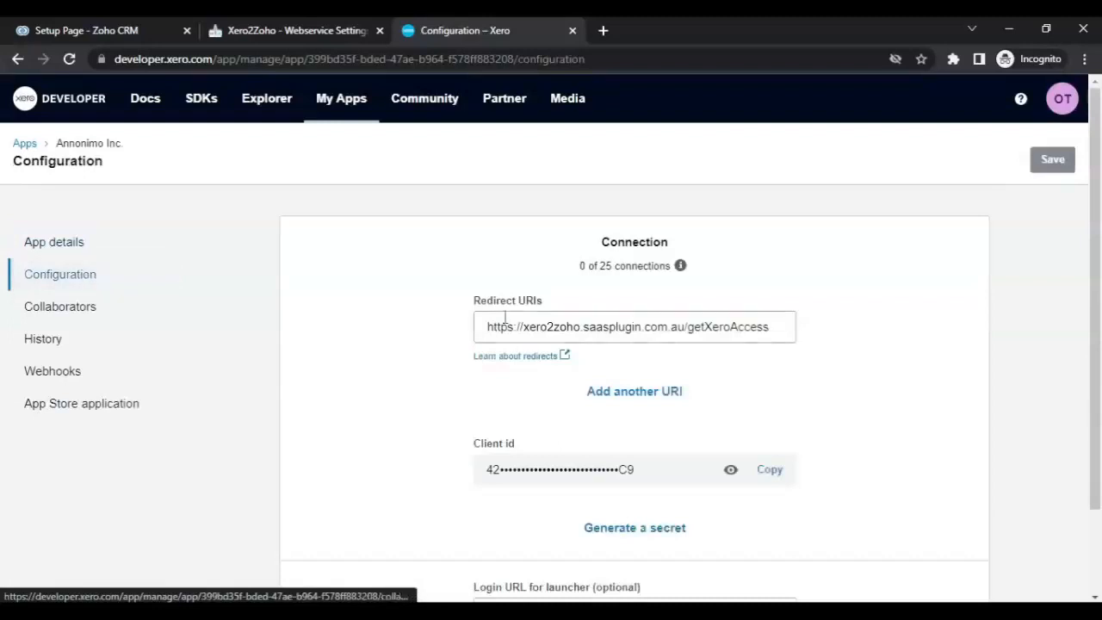
scroll(788, 357, "down", 1)
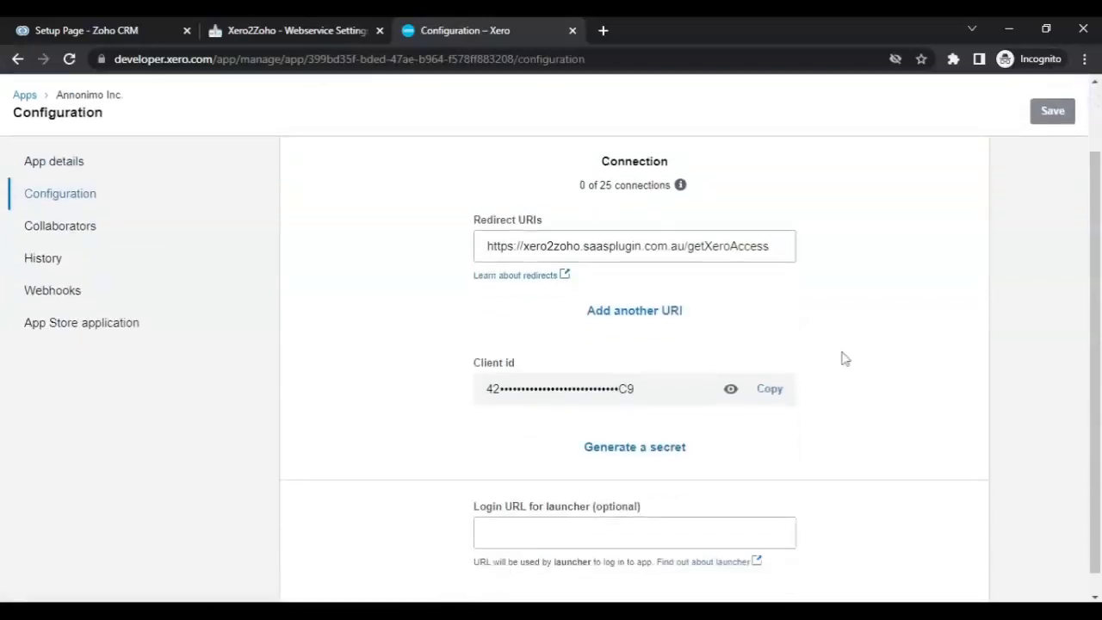
left_click(646, 448)
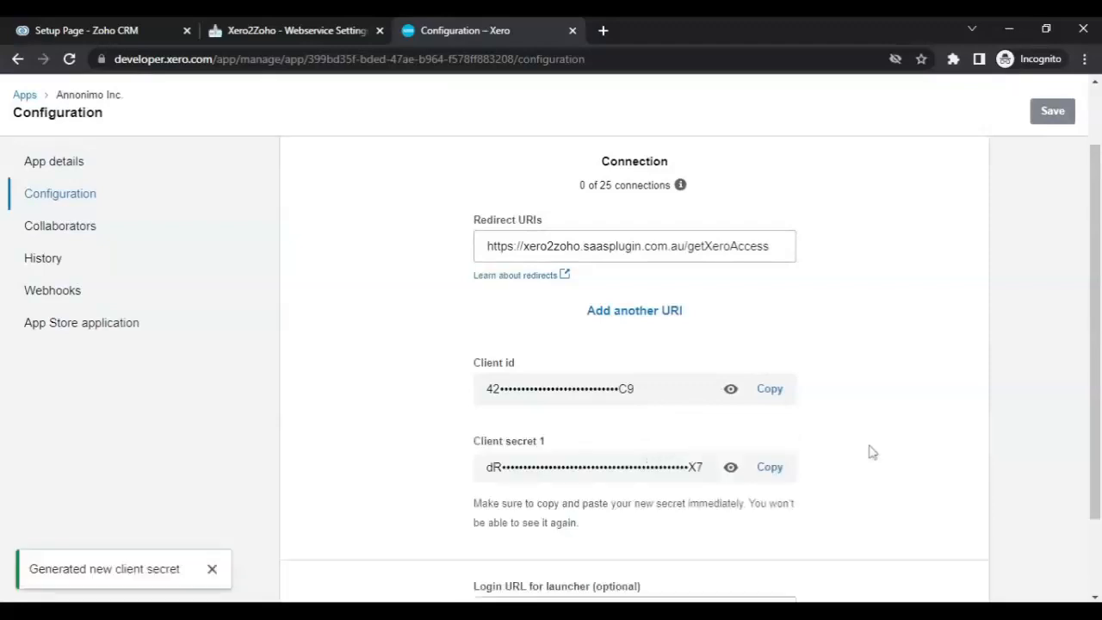
scroll(869, 450, "down", 1)
left_click(763, 310)
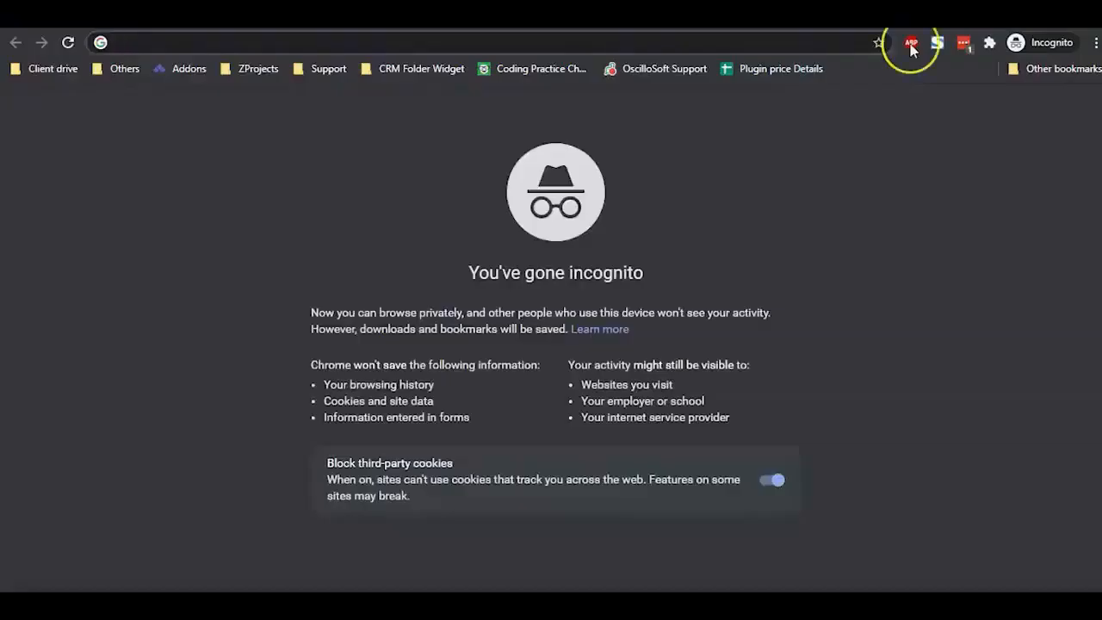
key("ctrl+v")
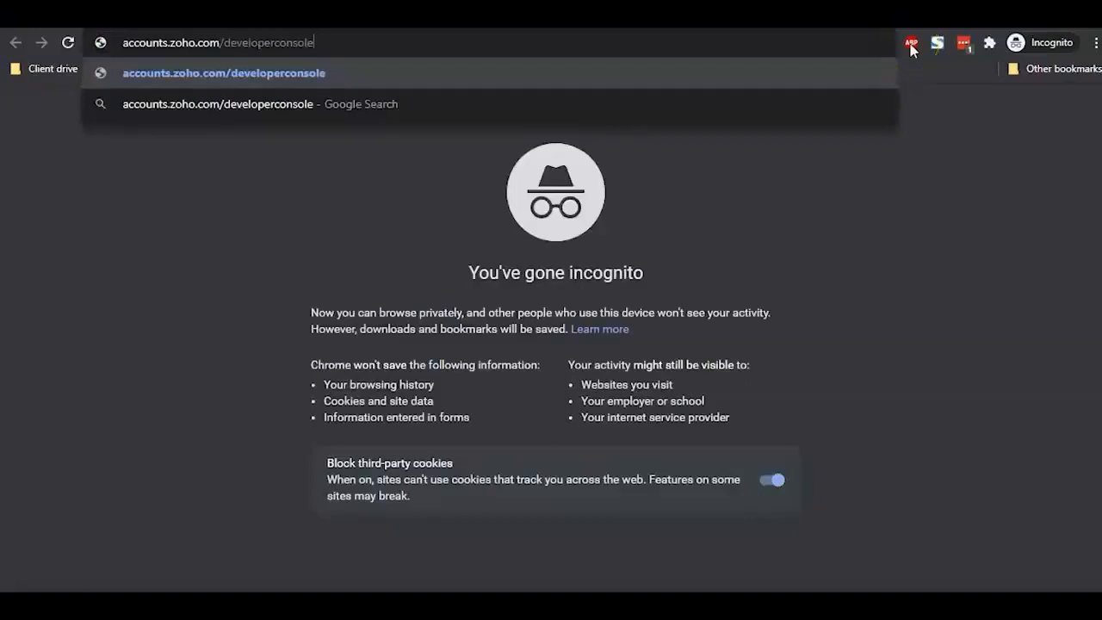
Step: Load the Zoho API Console and begin a new Server-based Applications client
key("Return")
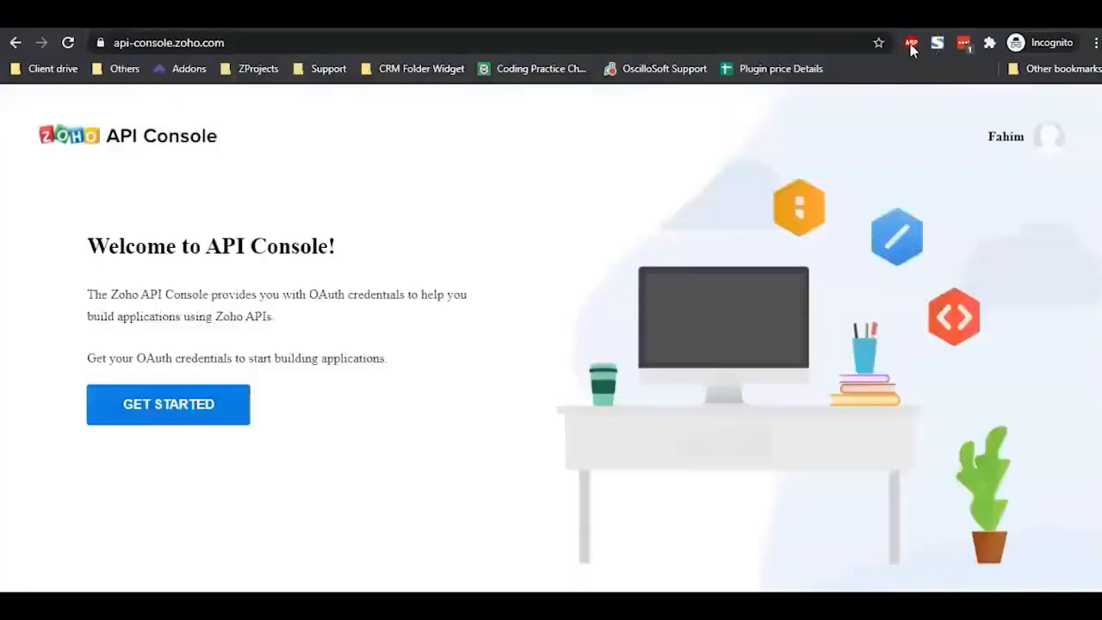
left_click(162, 404)
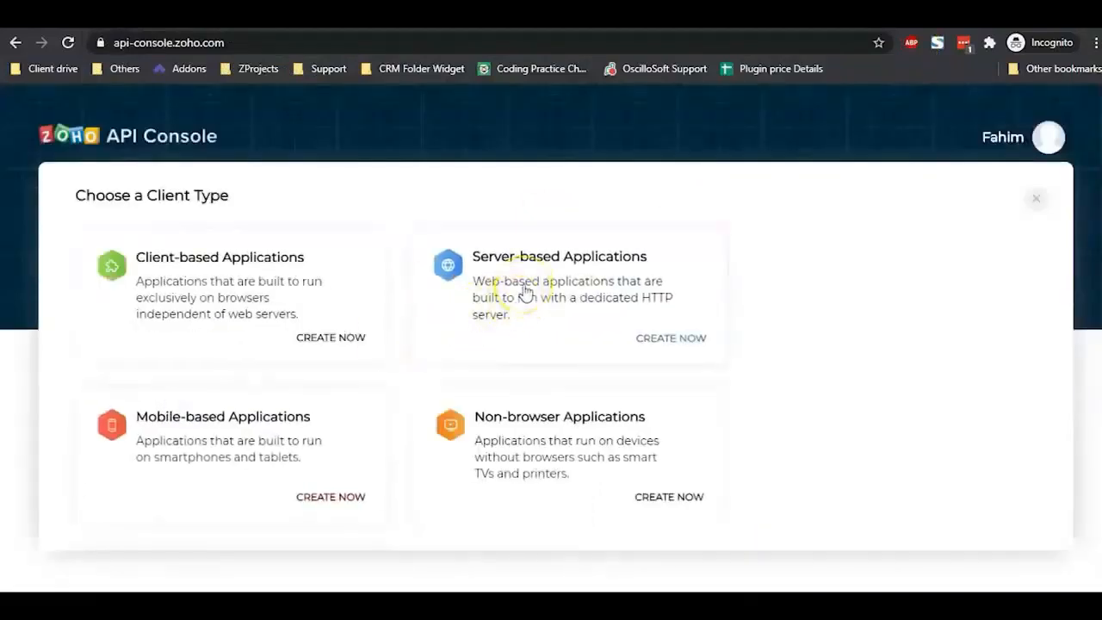
left_click(524, 287)
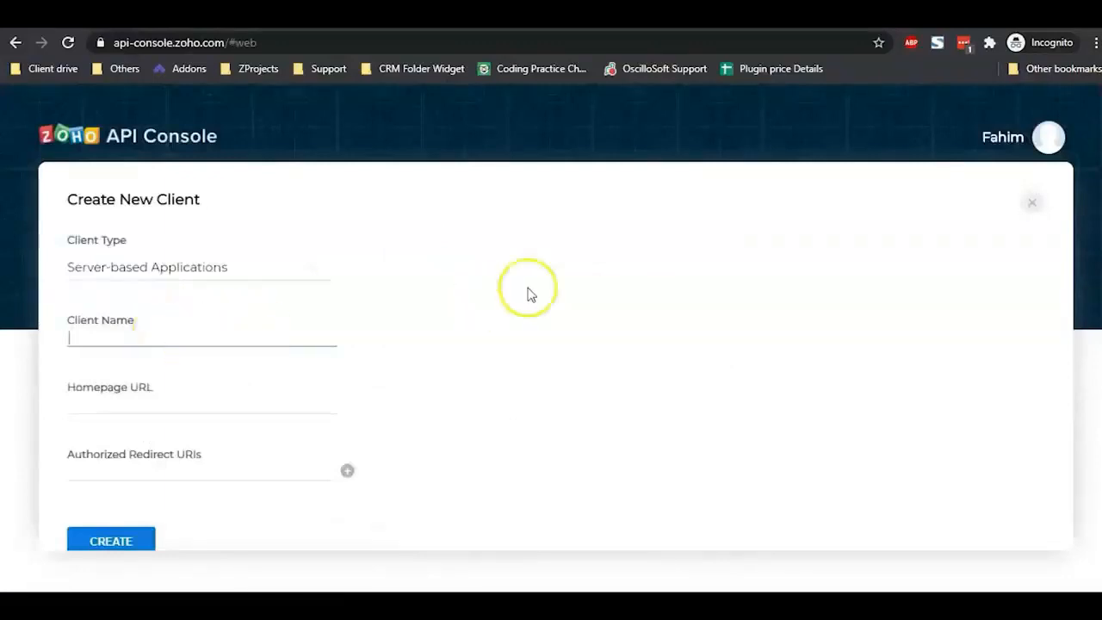
Step: Copy the Xero app name into Client Name as 'X2Z Application For Jamalsworld'
left_click(680, 16)
scroll(577, 207, "up", 5)
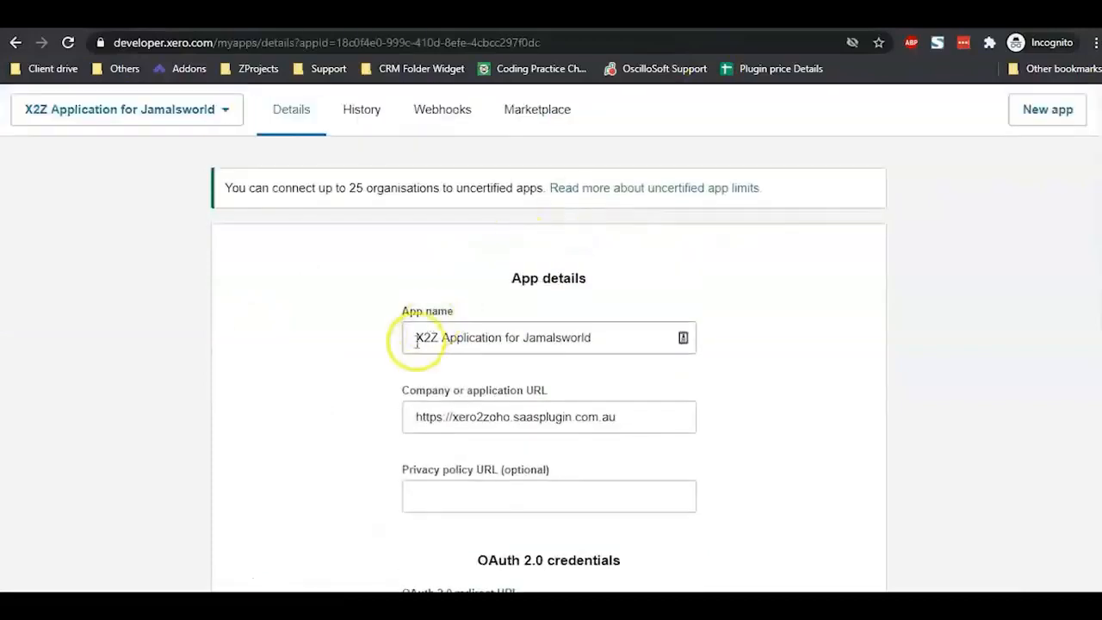
left_click_drag(417, 341, 609, 333)
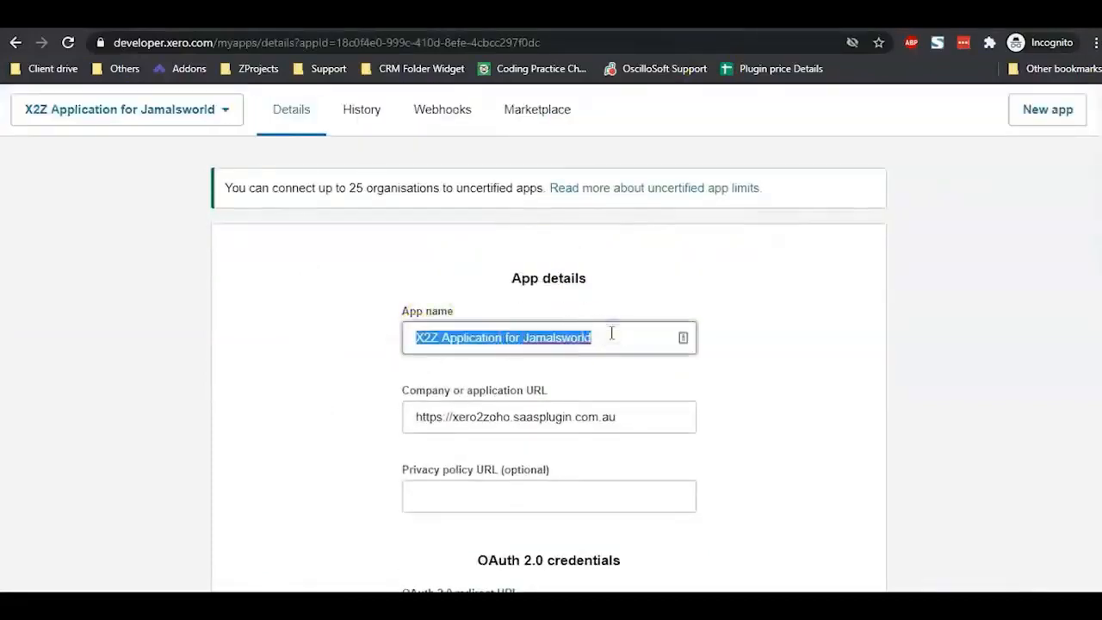
key("alt+Tab")
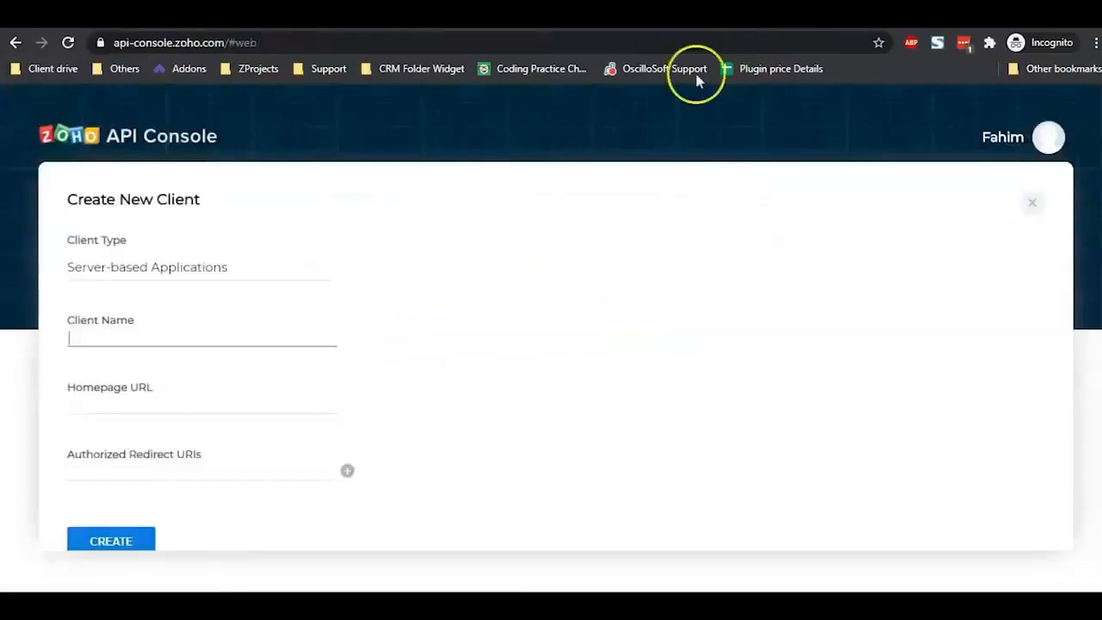
left_click(276, 335)
key("ctrl+v")
Step: Paste the plugin's homepage URL and Zoho authorization redirect URI, then create the client
left_click(107, 407)
key("ctrl+v")
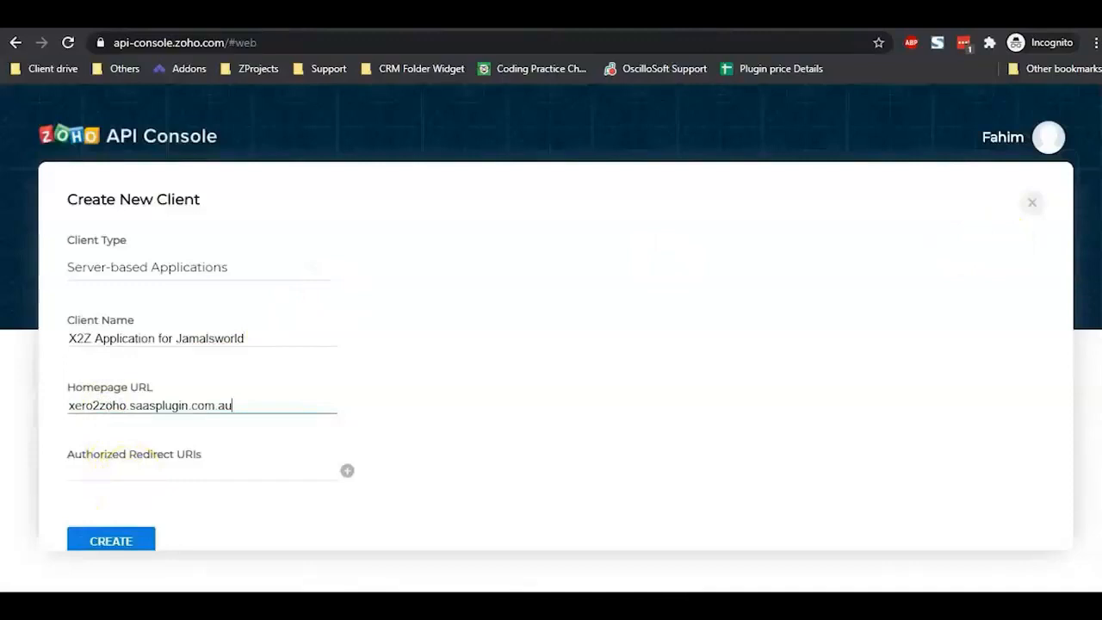
left_click(238, 468)
key("ctrl+v")
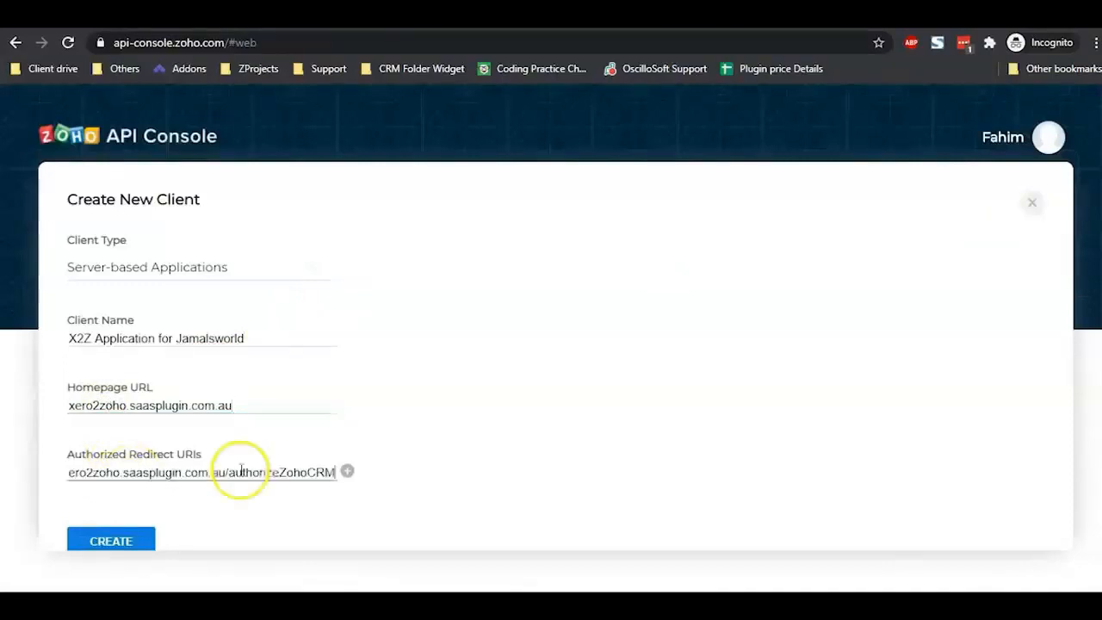
scroll(473, 410, "down", 1)
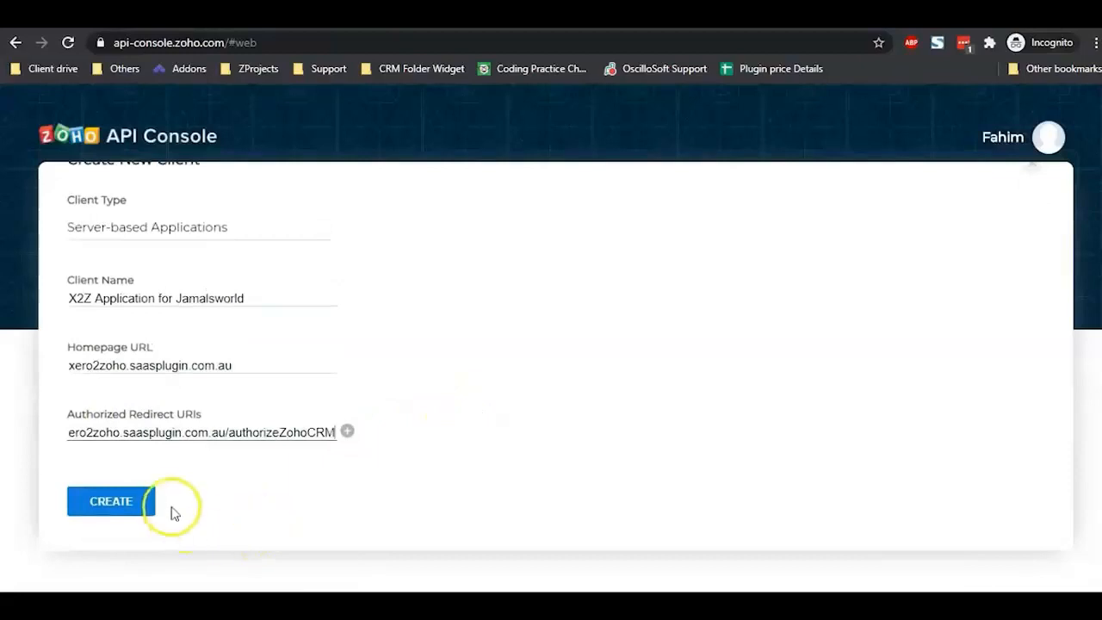
left_click(138, 504)
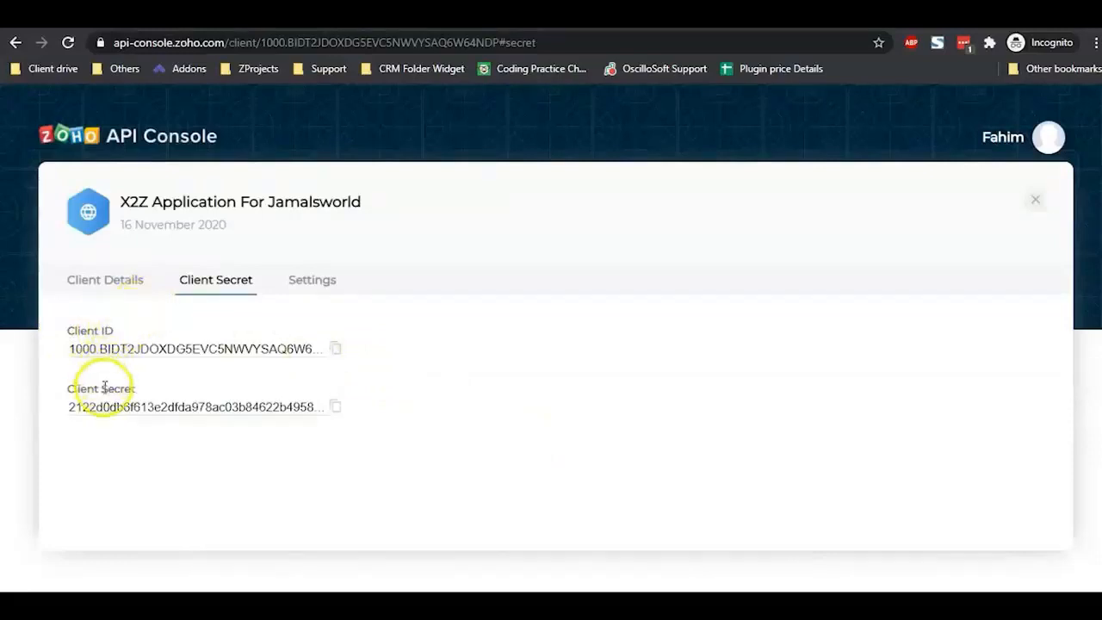
Step: Copy the Xero app's client ID into the portal's Xero Client ID field
left_click(500, 15)
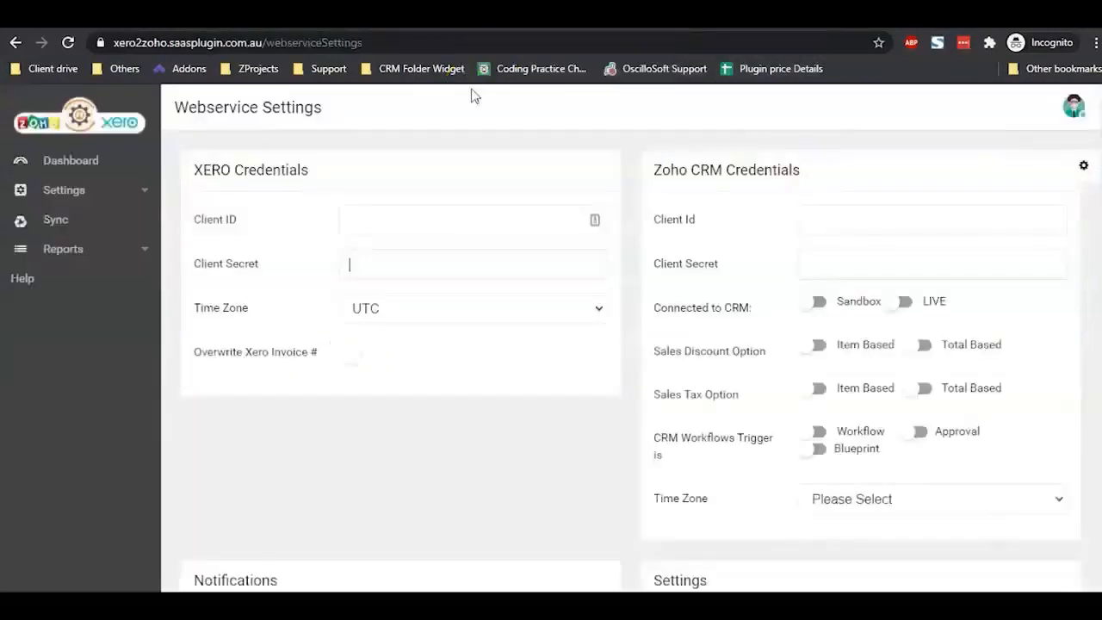
left_click(345, 15)
scroll(497, 280, "down", 2)
scroll(499, 278, "down", 2)
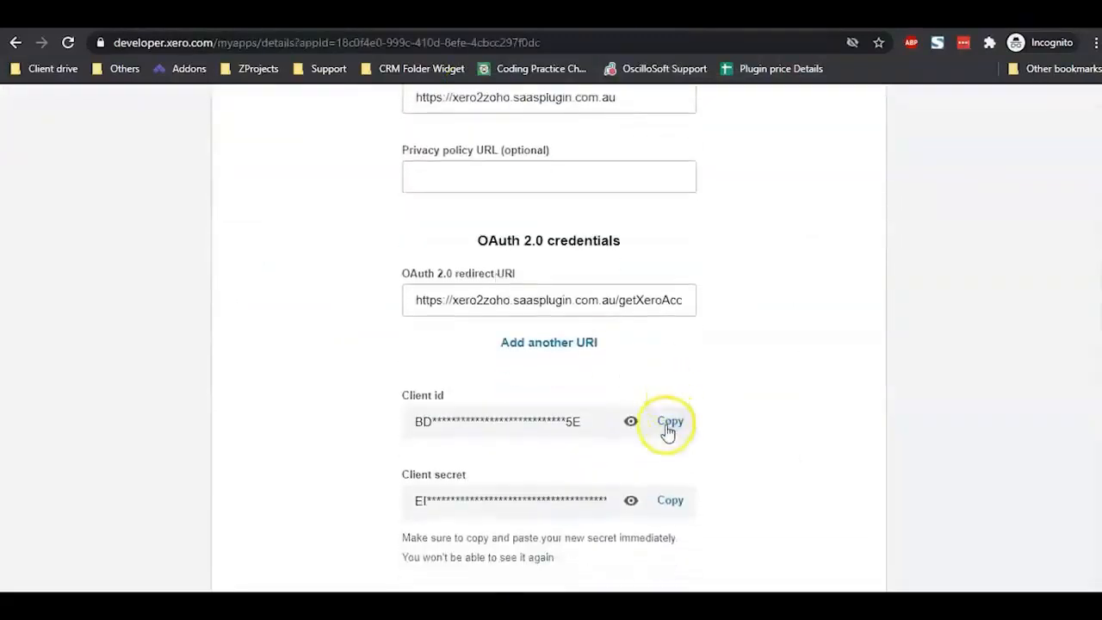
left_click(668, 428)
left_click(641, 16)
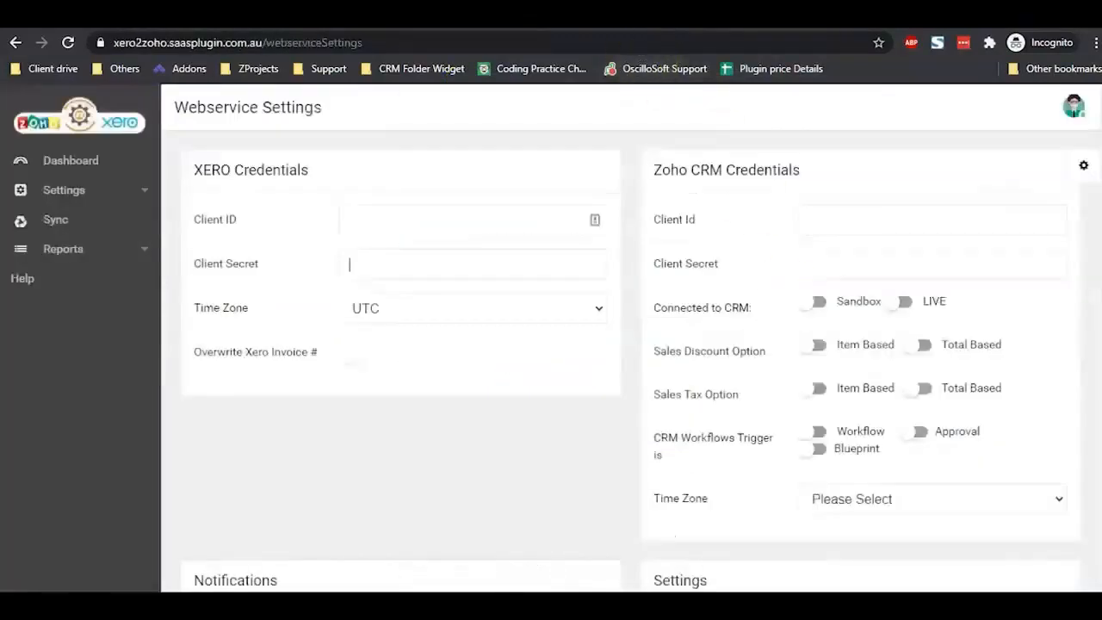
left_click(363, 220)
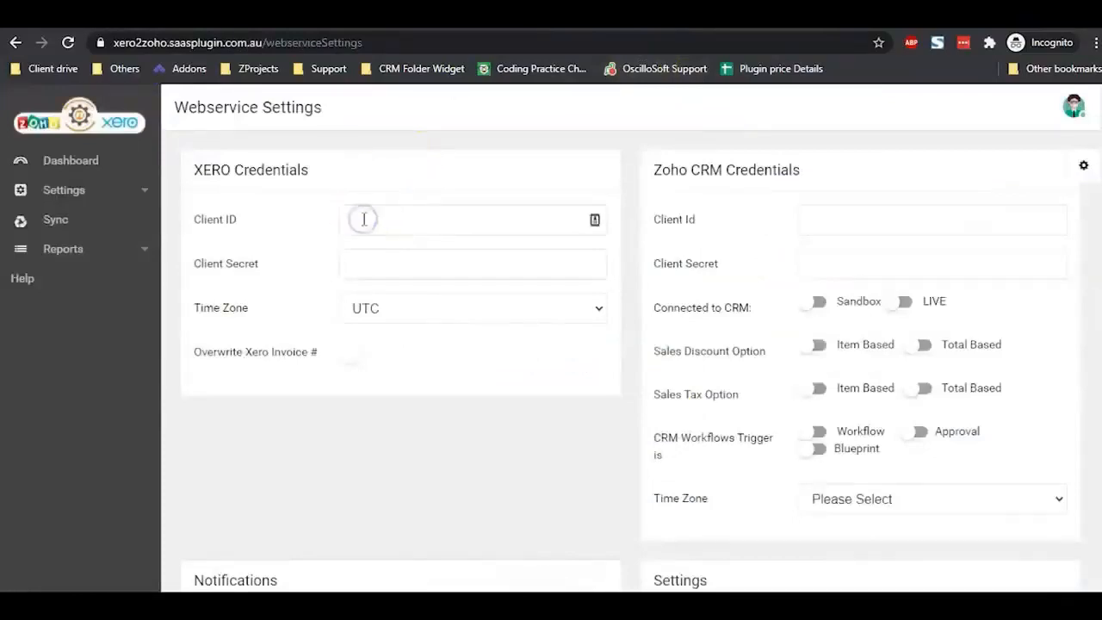
key("ctrl+v")
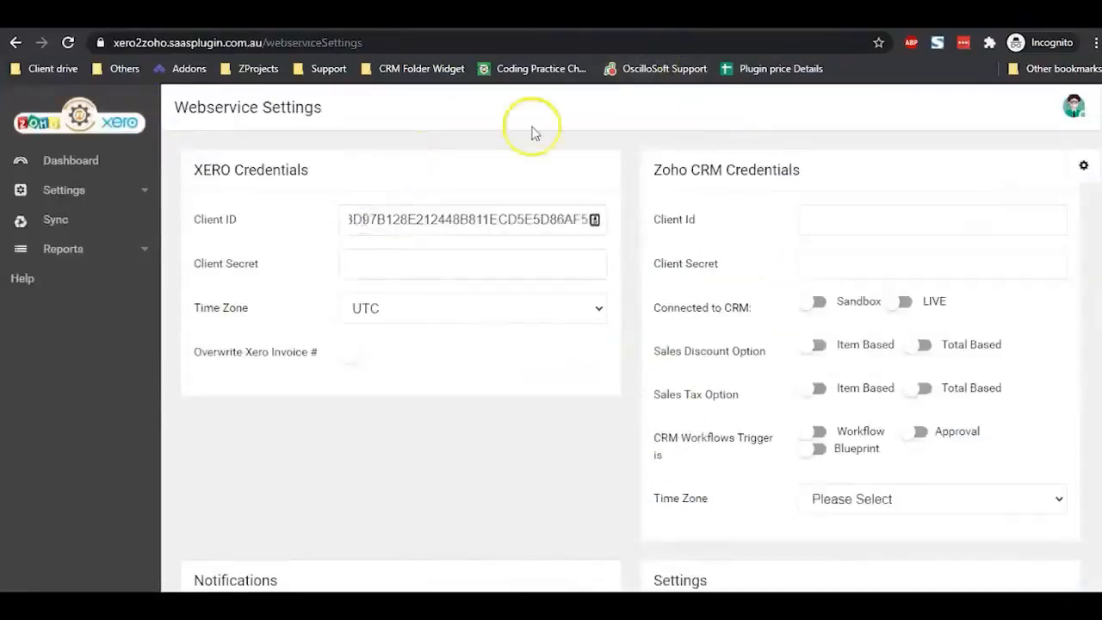
Step: Copy the Xero app's client secret into the portal's Xero Client Secret field
left_click(534, 15)
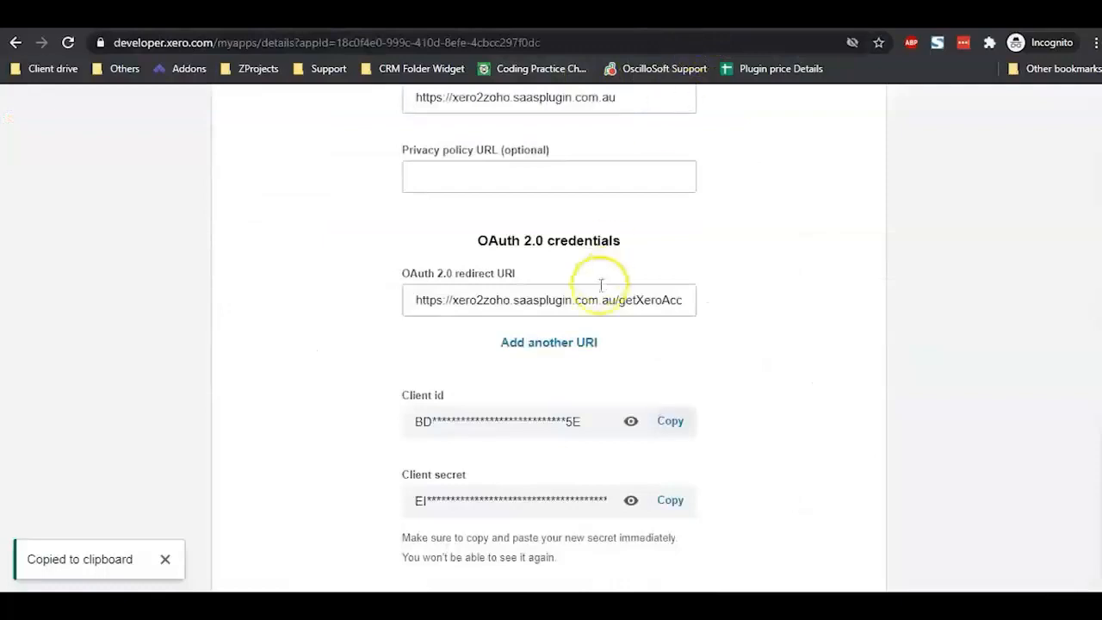
scroll(549, 379, "down", 2)
left_click(669, 390)
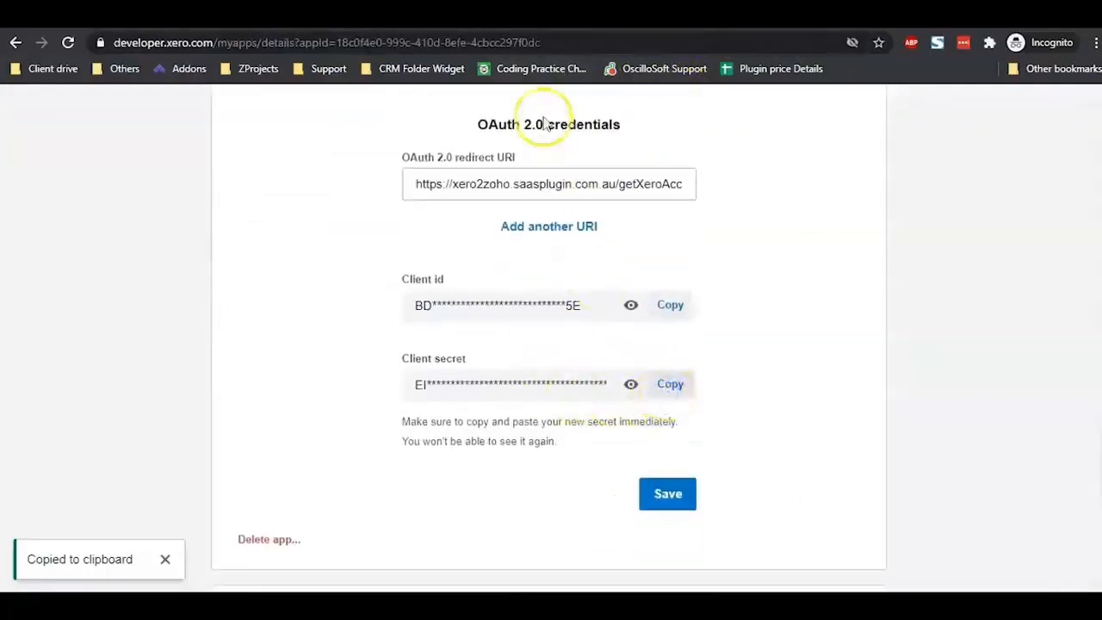
left_click(448, 15)
left_click(377, 262)
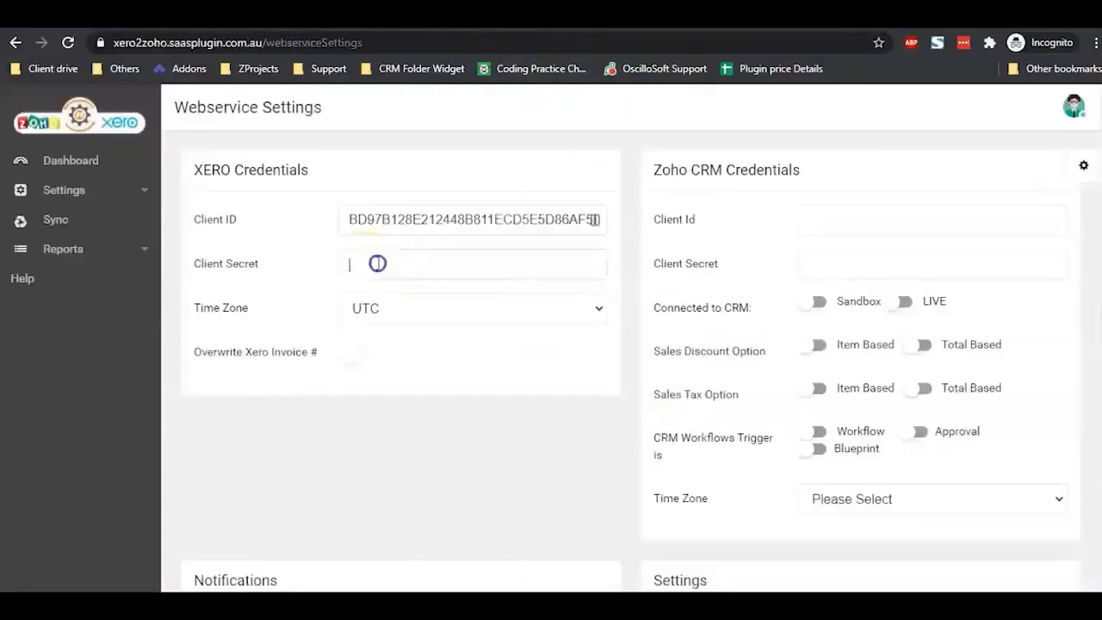
key("ctrl+v")
Step: Enter the notification email address in the webservice settings
scroll(253, 302, "down", 1)
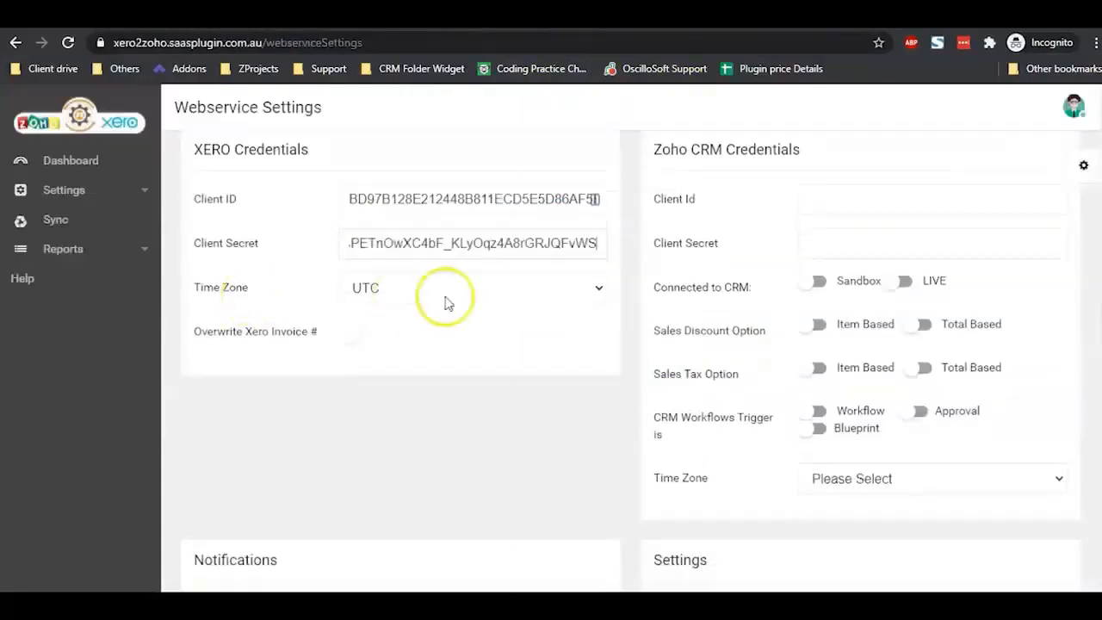
scroll(470, 351, "down", 3)
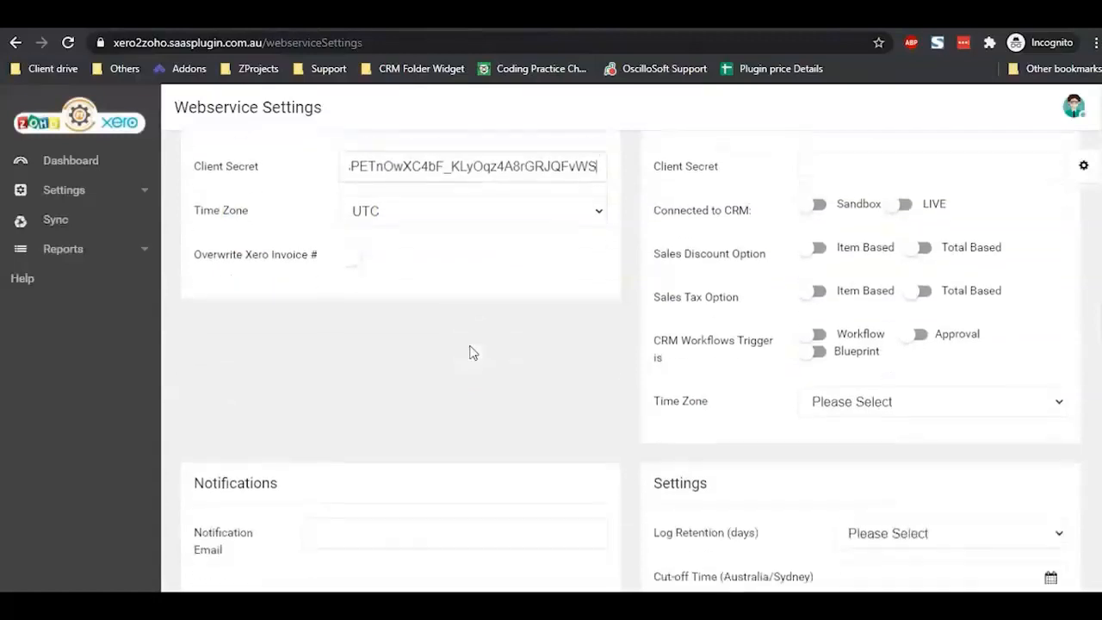
left_click(423, 392)
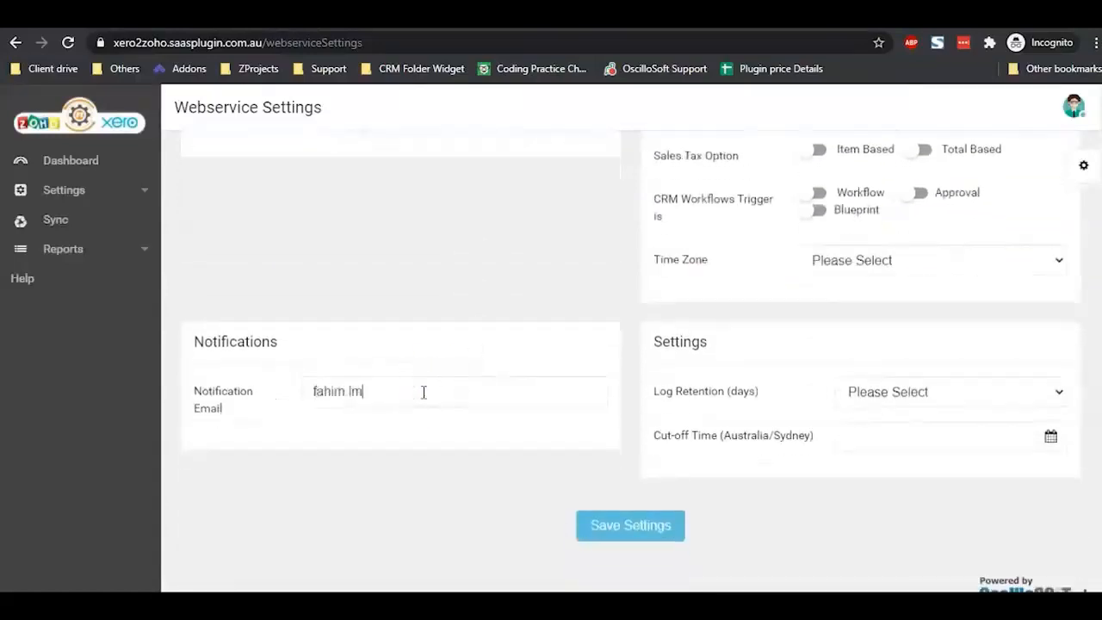
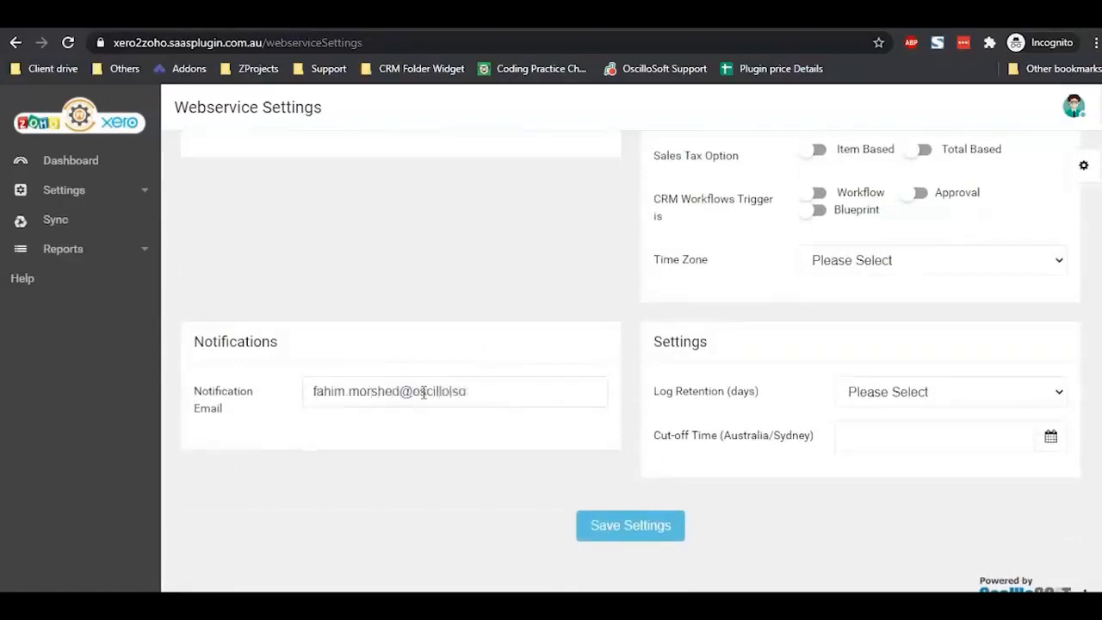
scroll(423, 392, "up", 3)
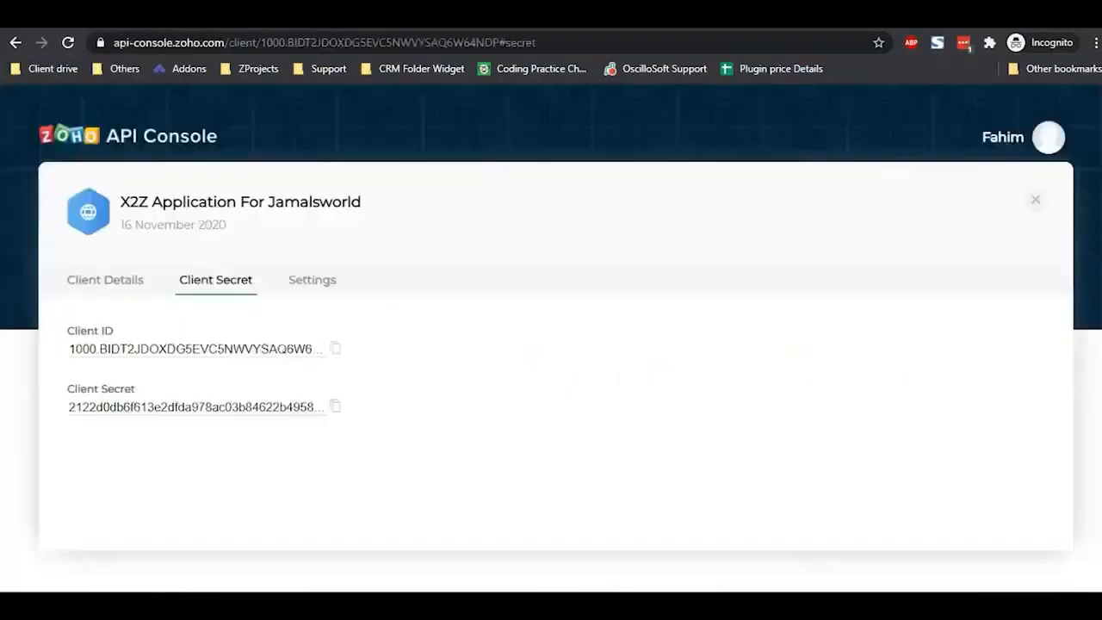
left_click(337, 349)
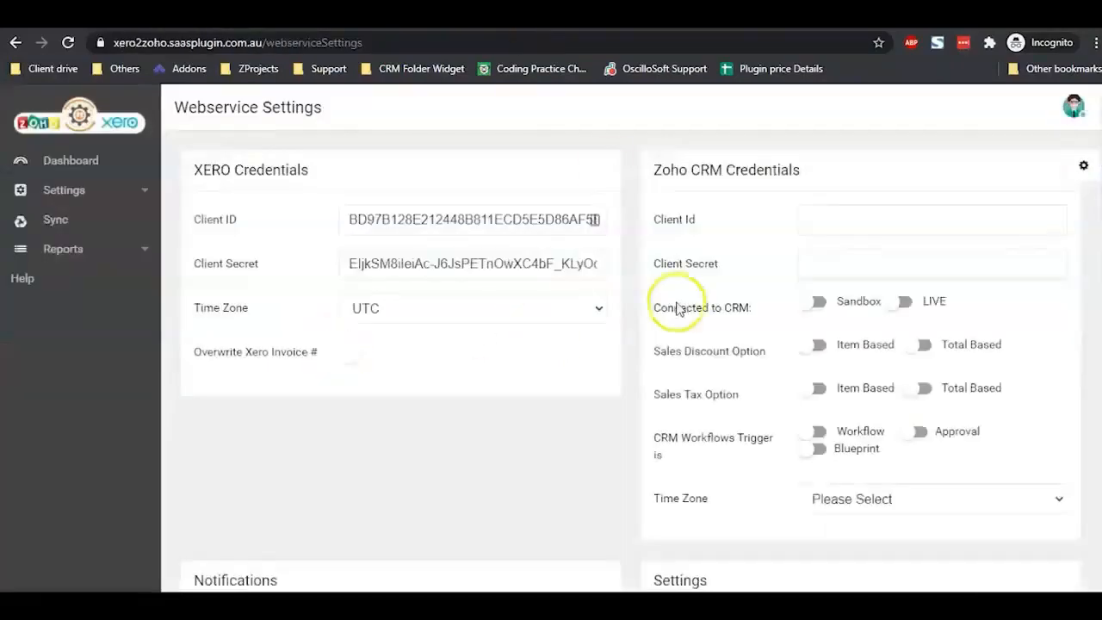
Step: Paste the Zoho client ID and client secret into the Zoho CRM credentials and select LIVE
left_click(900, 218)
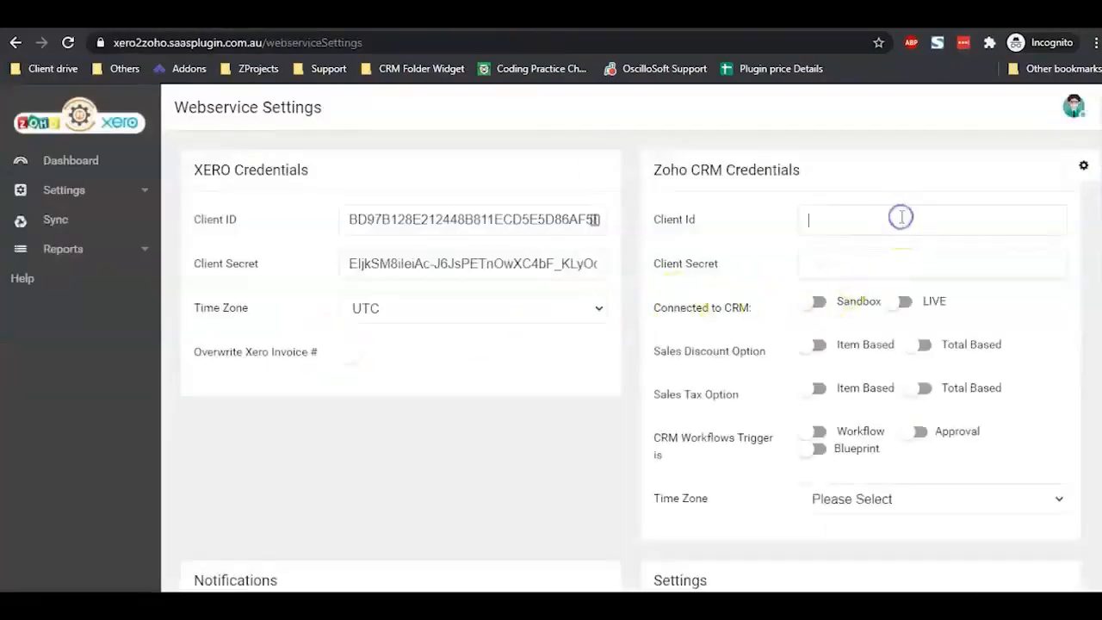
key("ctrl+v")
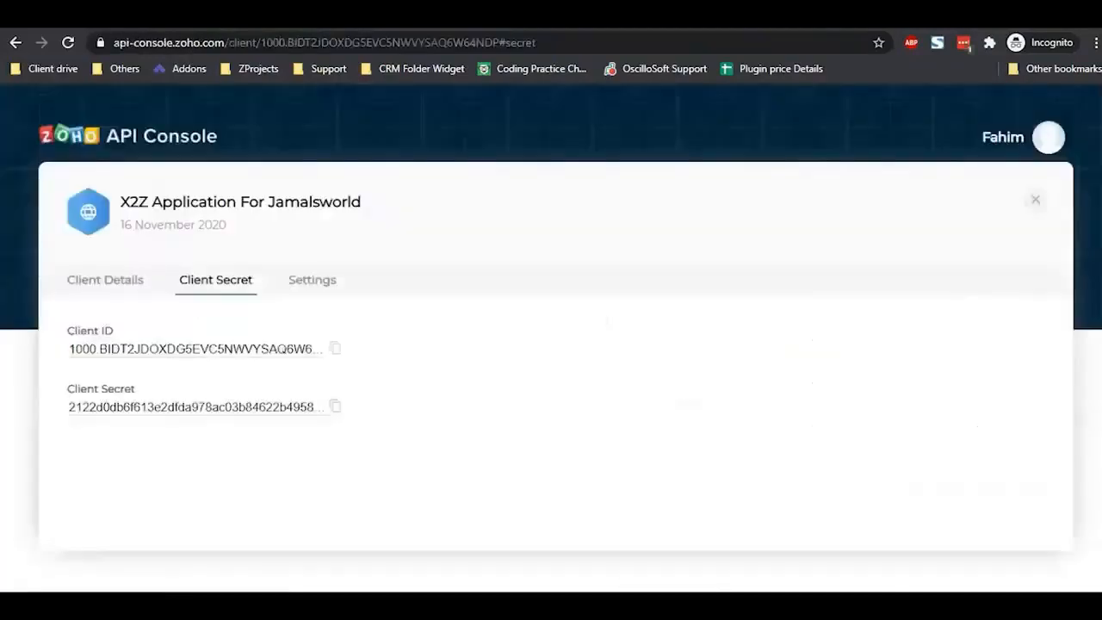
left_click(336, 408)
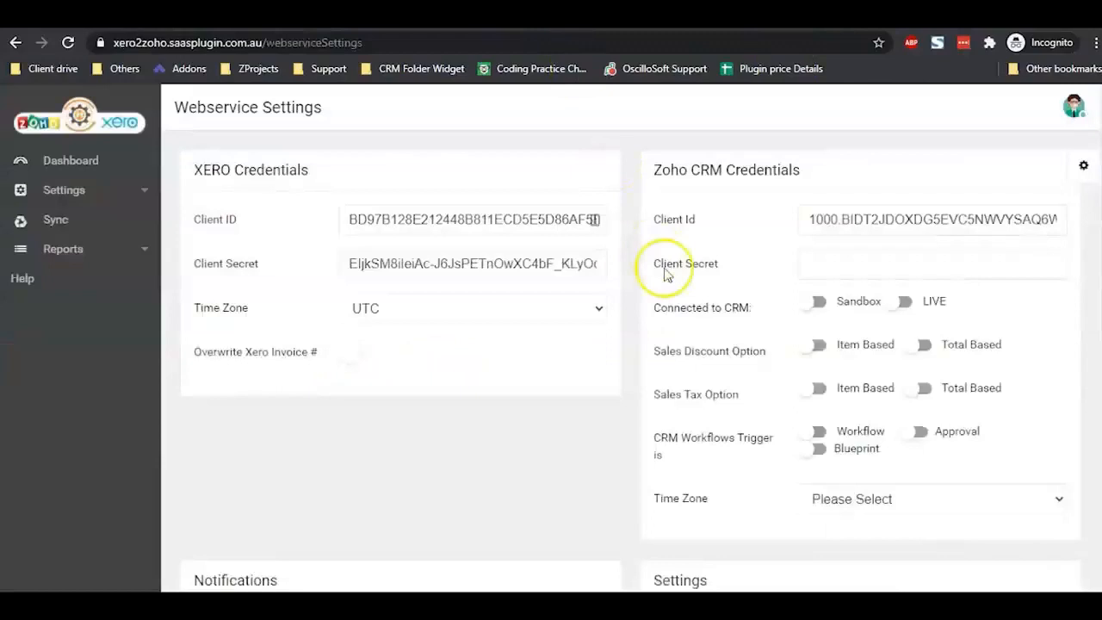
left_click(871, 270)
key("ctrl+v")
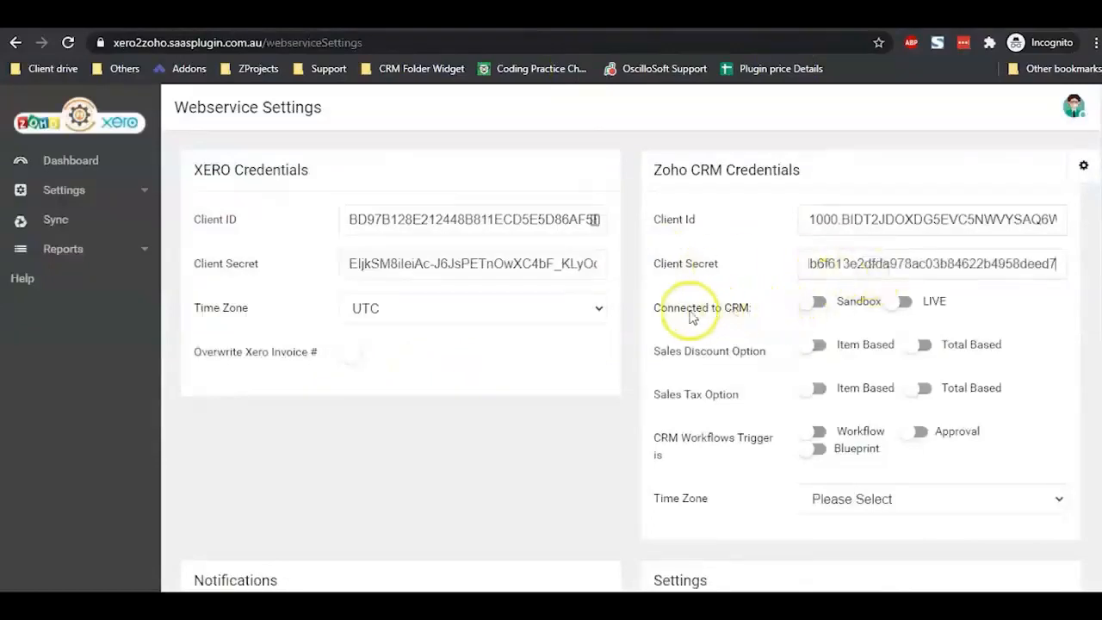
left_click(904, 303)
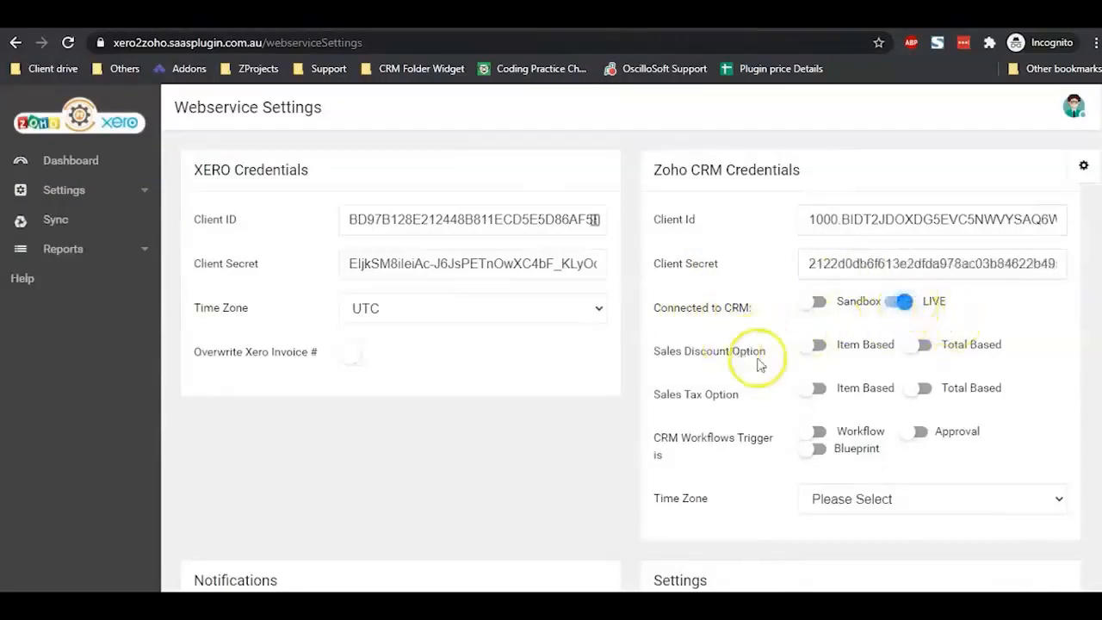
Step: Set Sales Discount and Sales Tax to Item Based and enable Workflow triggering
left_click(816, 349)
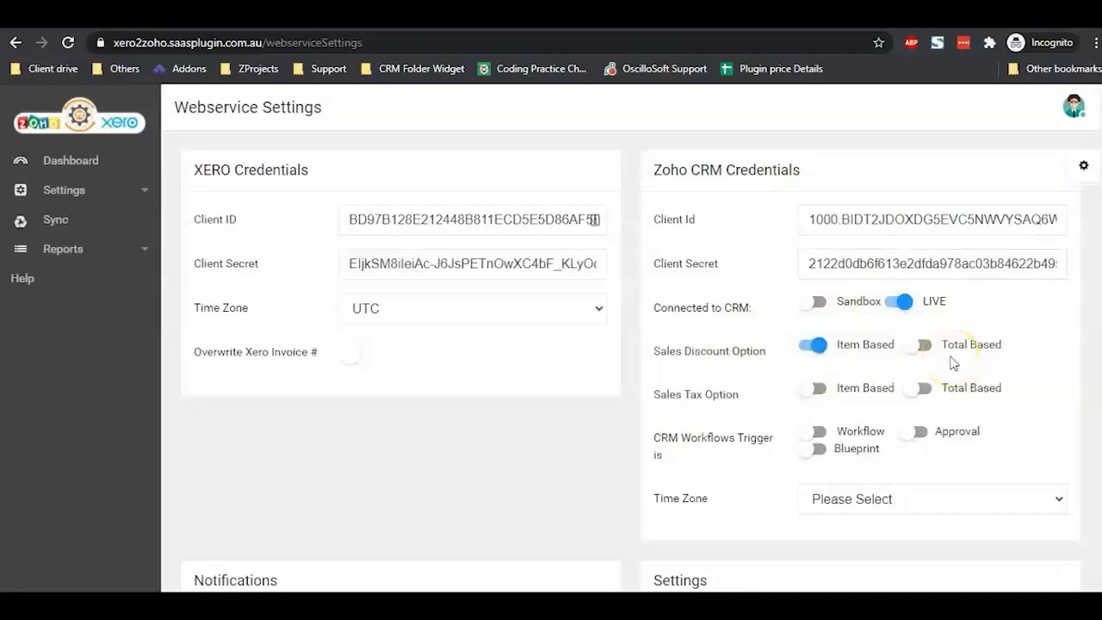
left_click(821, 389)
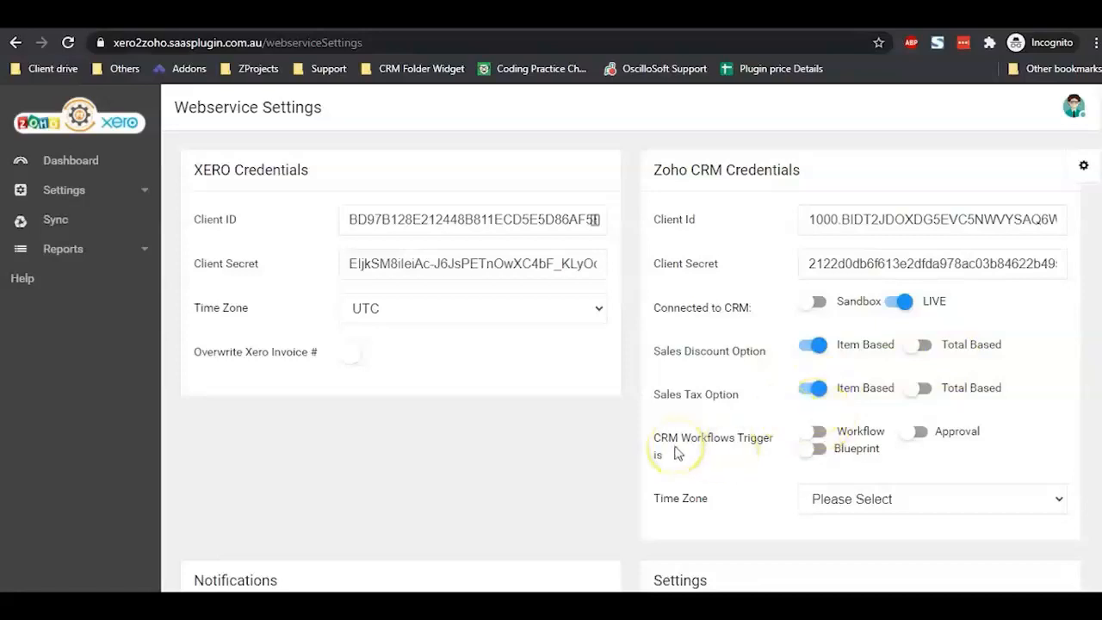
left_click(816, 432)
Step: Set the CRM time zone to (GMT 11:0) Australian Eastern Daylight
scroll(816, 439, "down", 2)
left_click(893, 317)
left_click(960, 324)
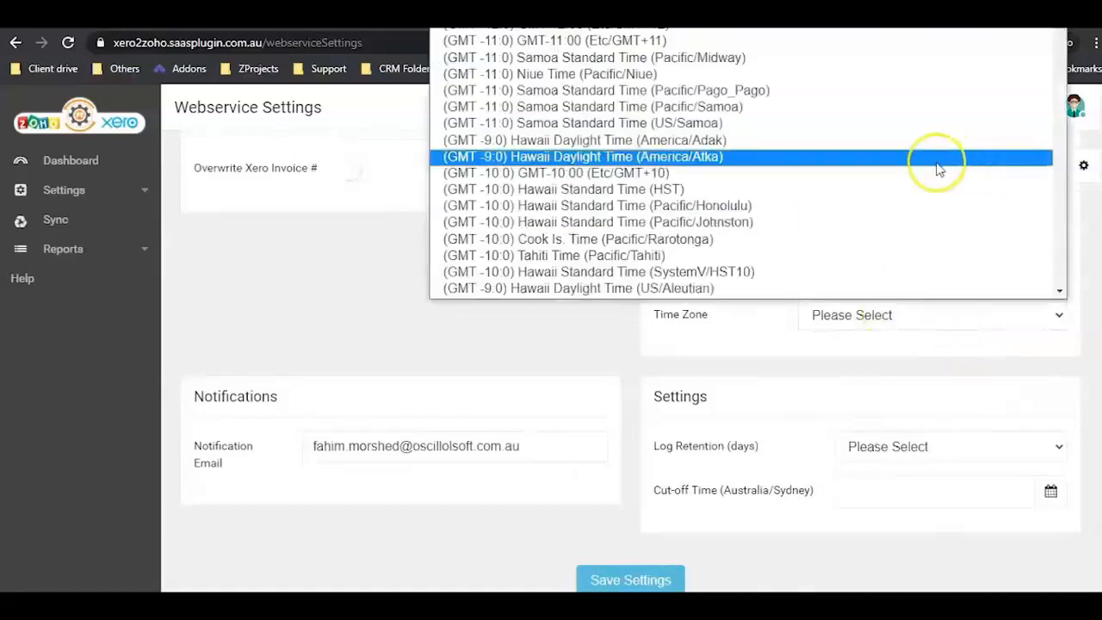
scroll(861, 155, "down", 5)
left_click(812, 98)
scroll(620, 352, "down", 1)
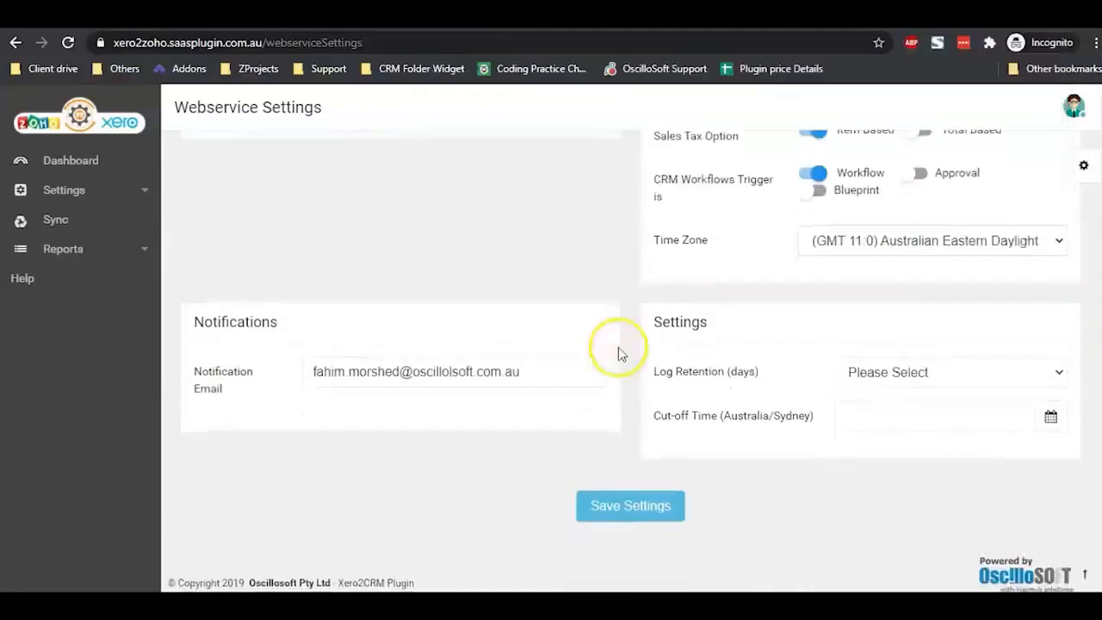
Step: Set log retention to 14 days and cut-off date to 13 November 2020, then save settings
left_click(916, 379)
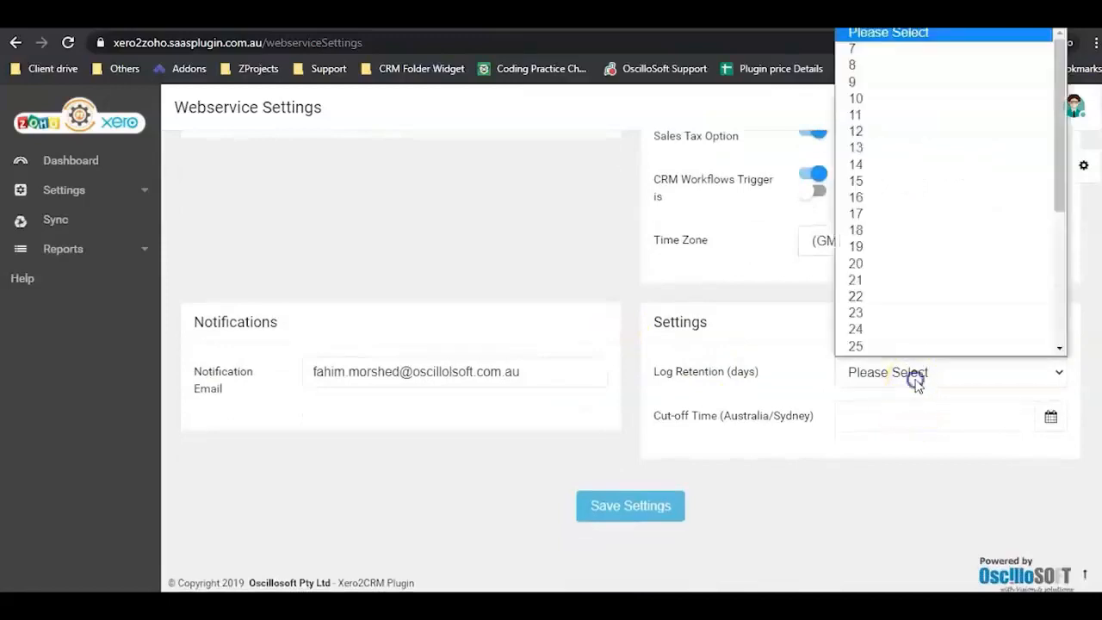
left_click(873, 163)
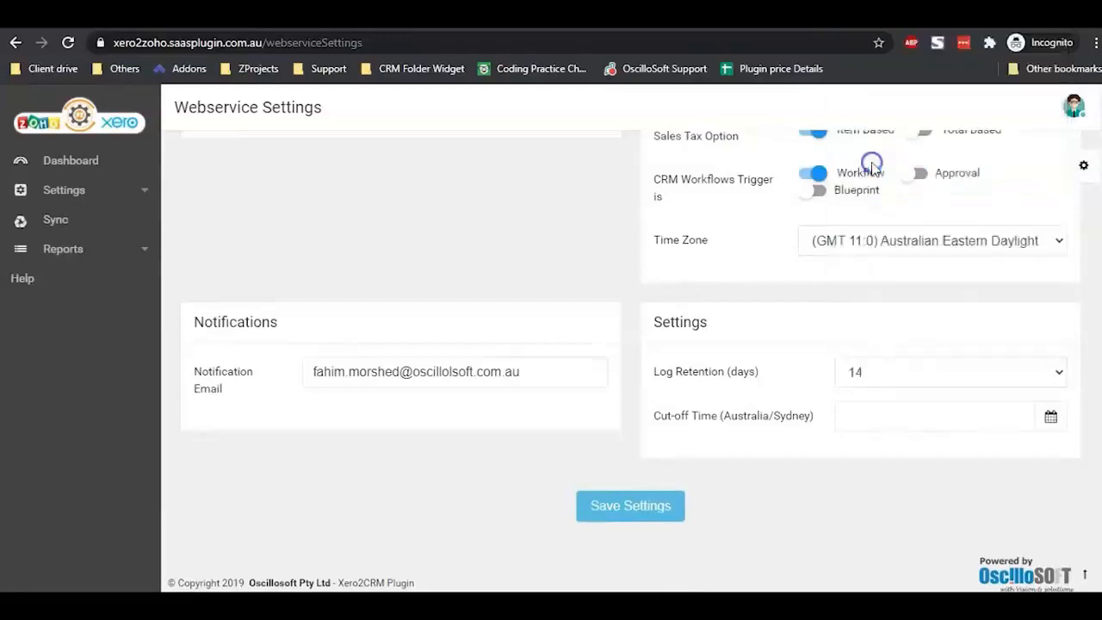
left_click(882, 421)
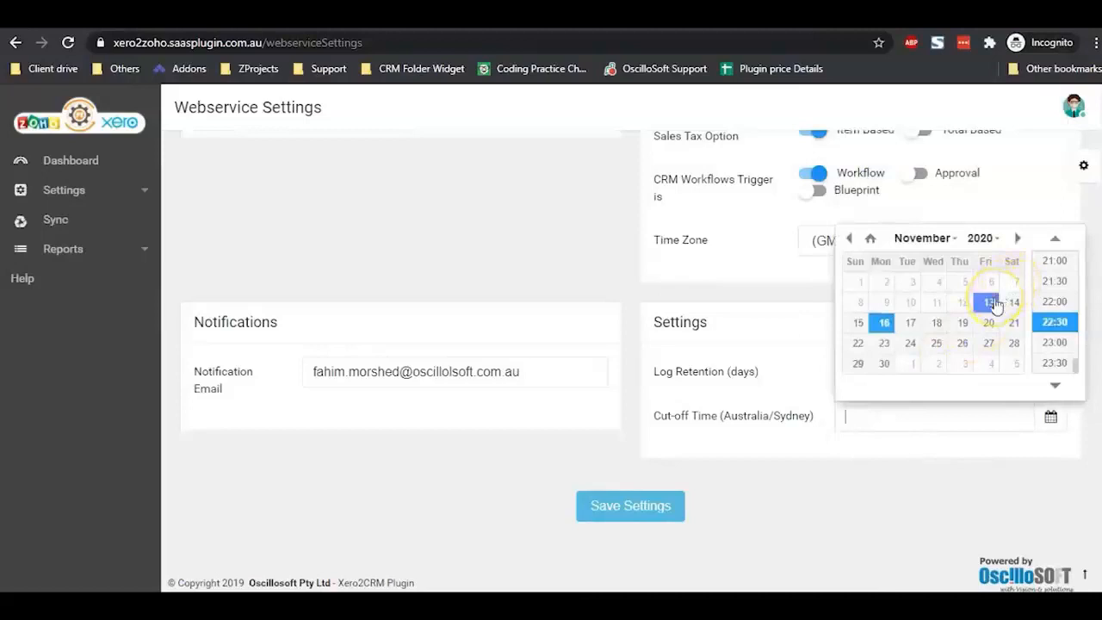
left_click(992, 302)
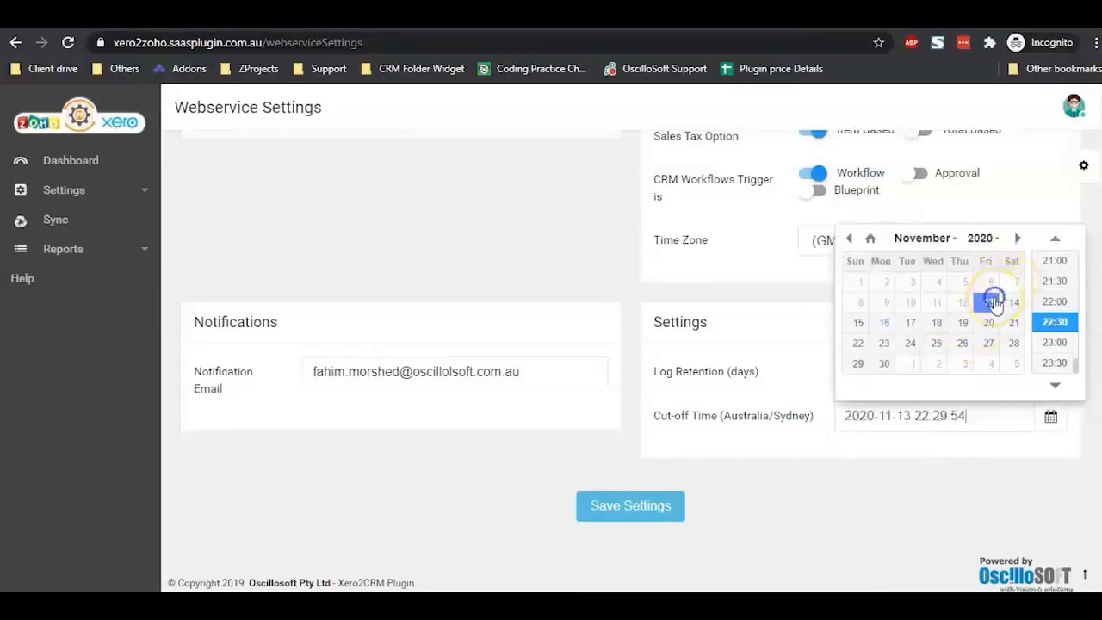
left_click(758, 539)
left_click(634, 510)
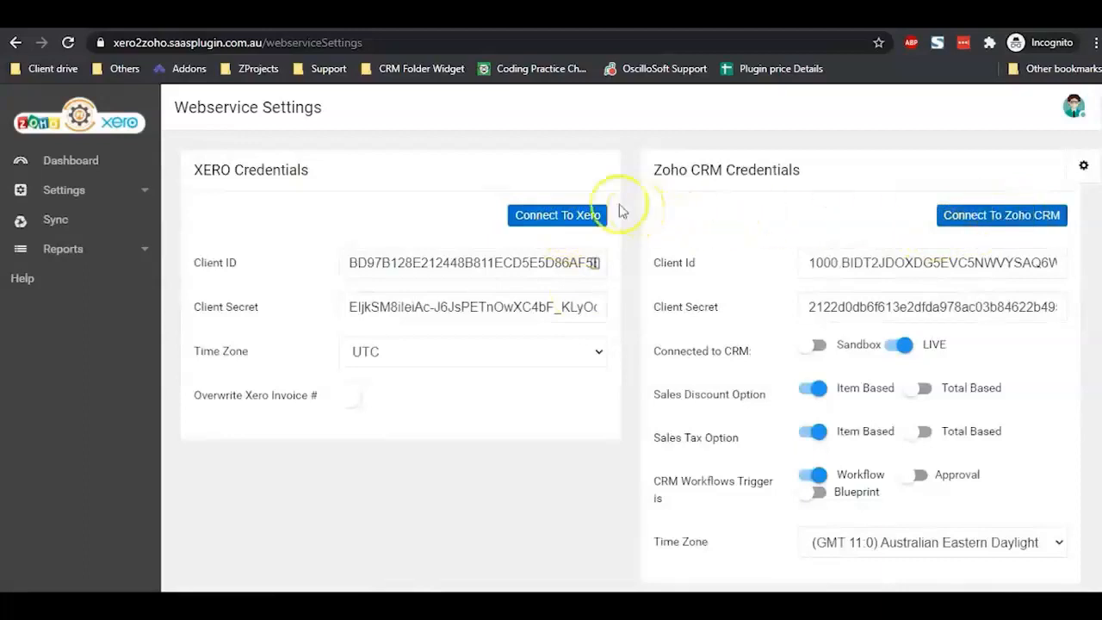
Step: Connect the plugin to Xero and allow access to the Xero organisation
left_click(557, 223)
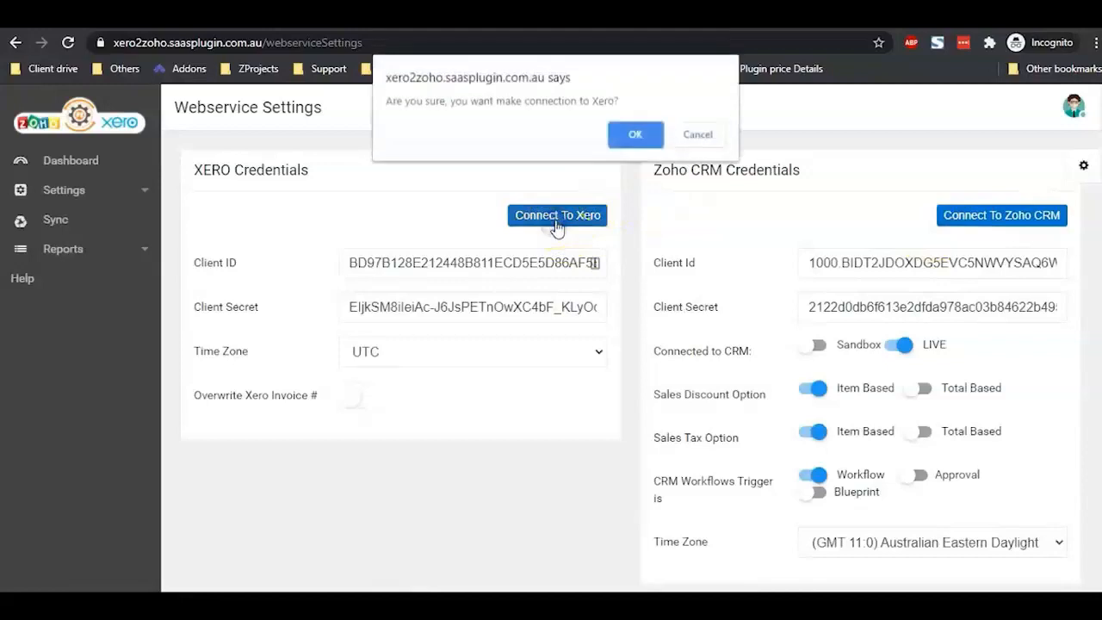
left_click(634, 136)
scroll(612, 327, "down", 3)
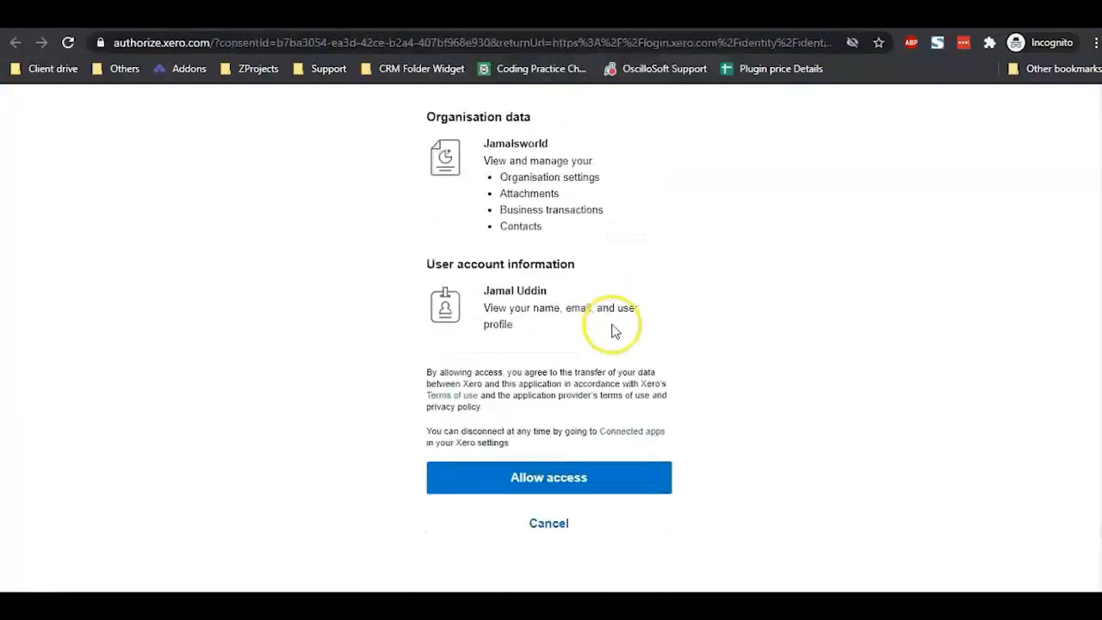
left_click(545, 488)
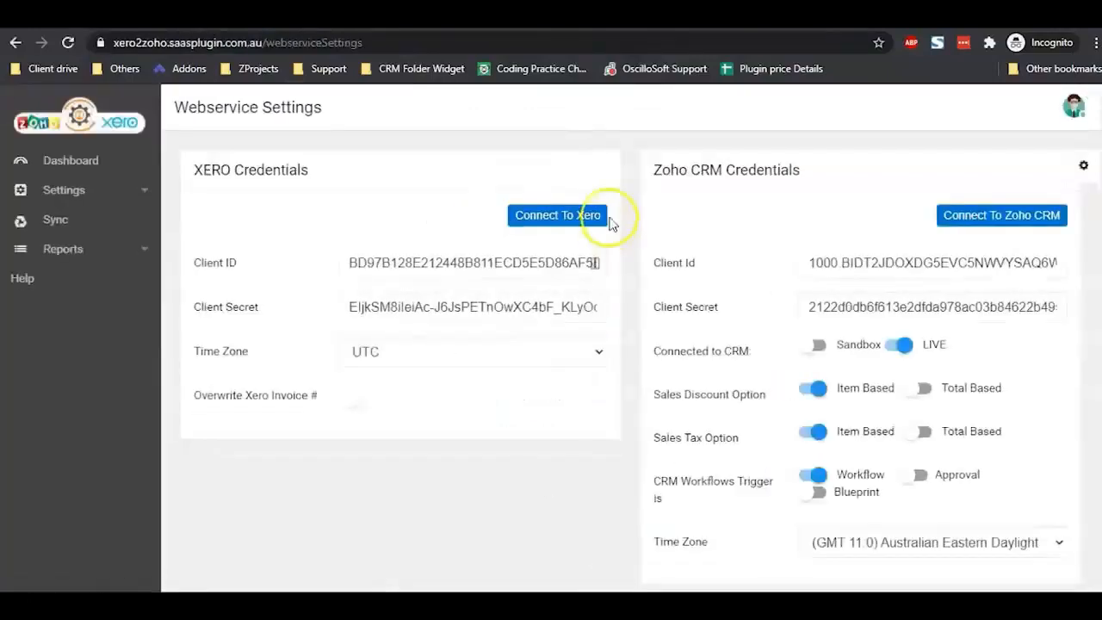
Step: Connect the plugin to Zoho CRM and accept its access request
left_click(996, 223)
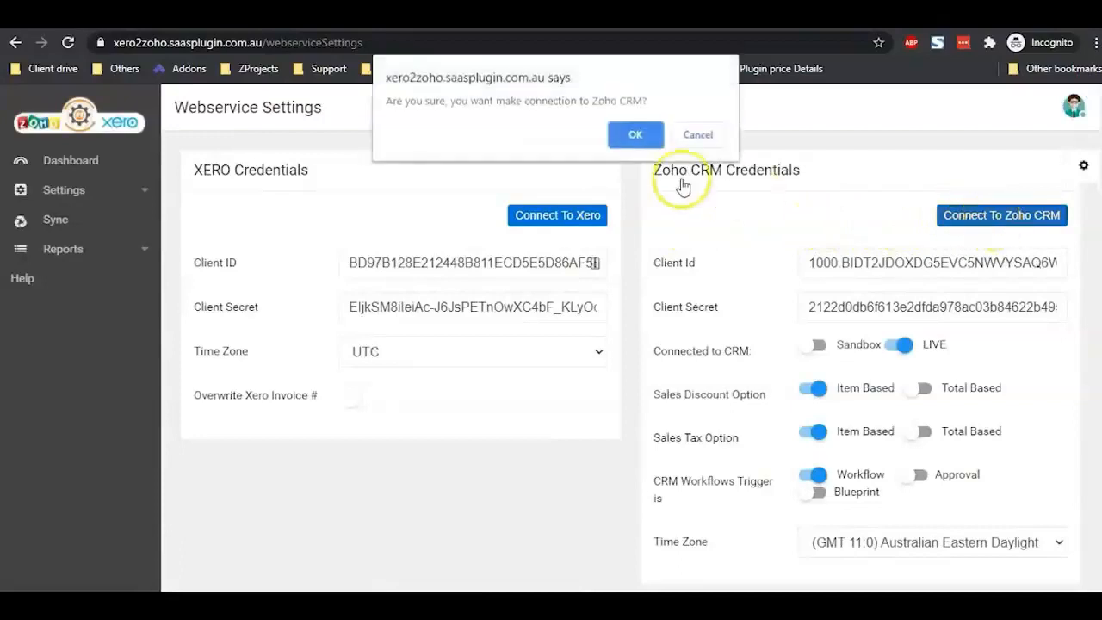
left_click(648, 136)
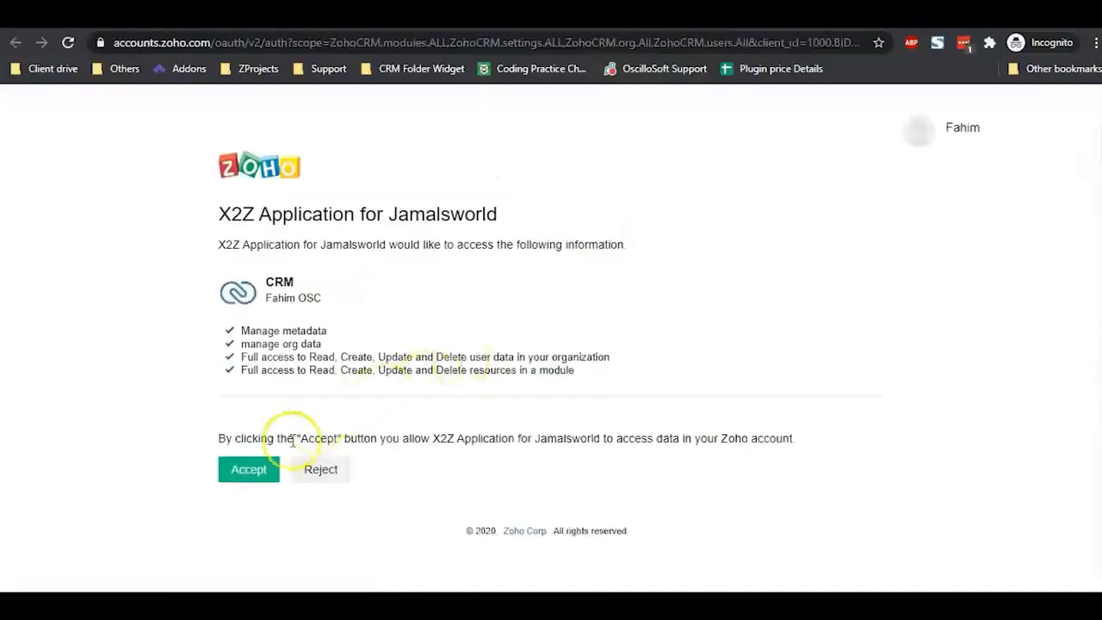
left_click(243, 474)
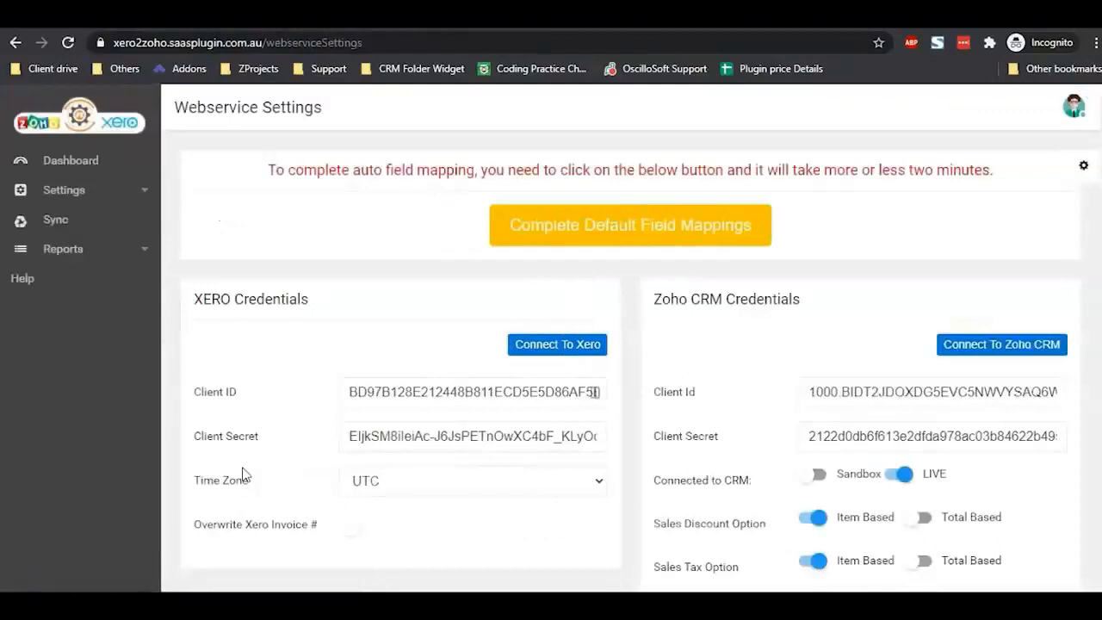
Step: Run Complete Default Field Mappings, dismiss the success notice, and expand the Settings list
scroll(714, 283, "down", 3)
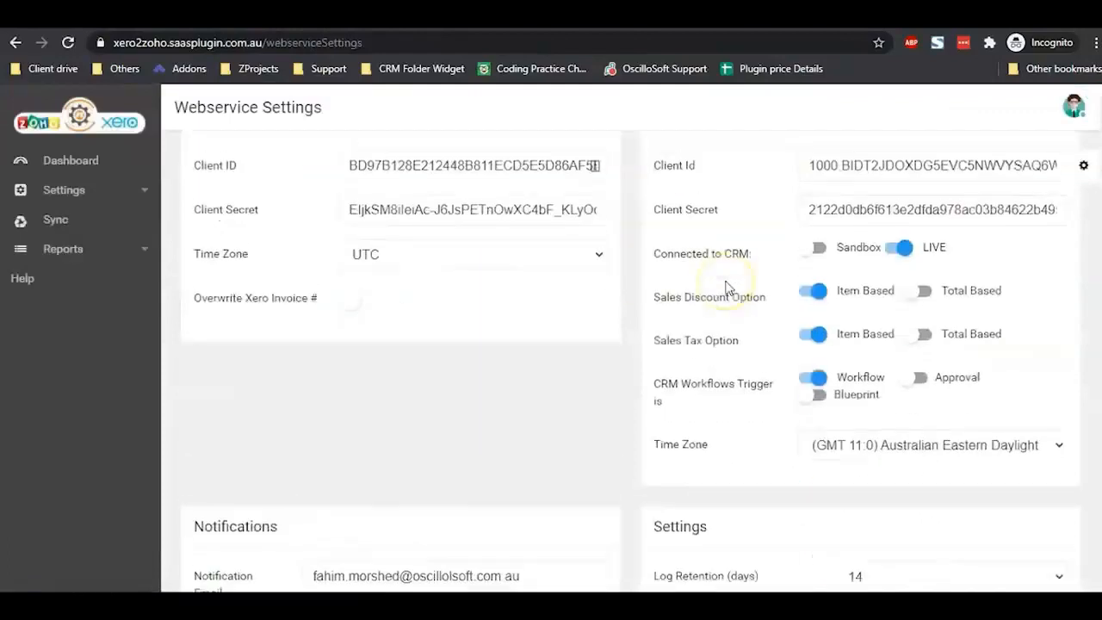
scroll(726, 288, "up", 2)
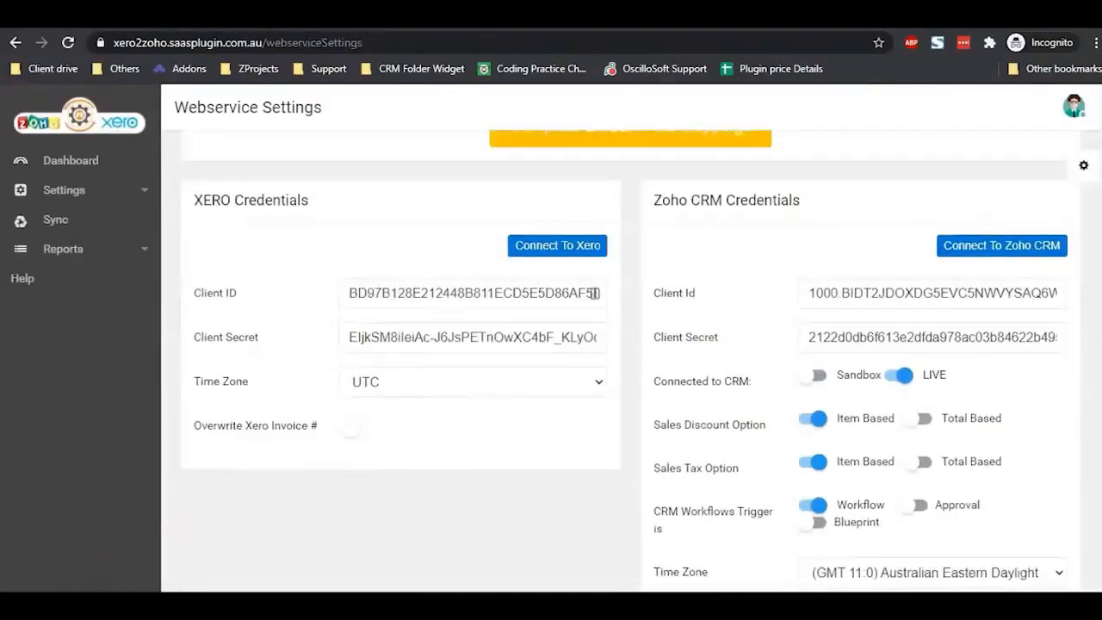
scroll(730, 303, "up", 1)
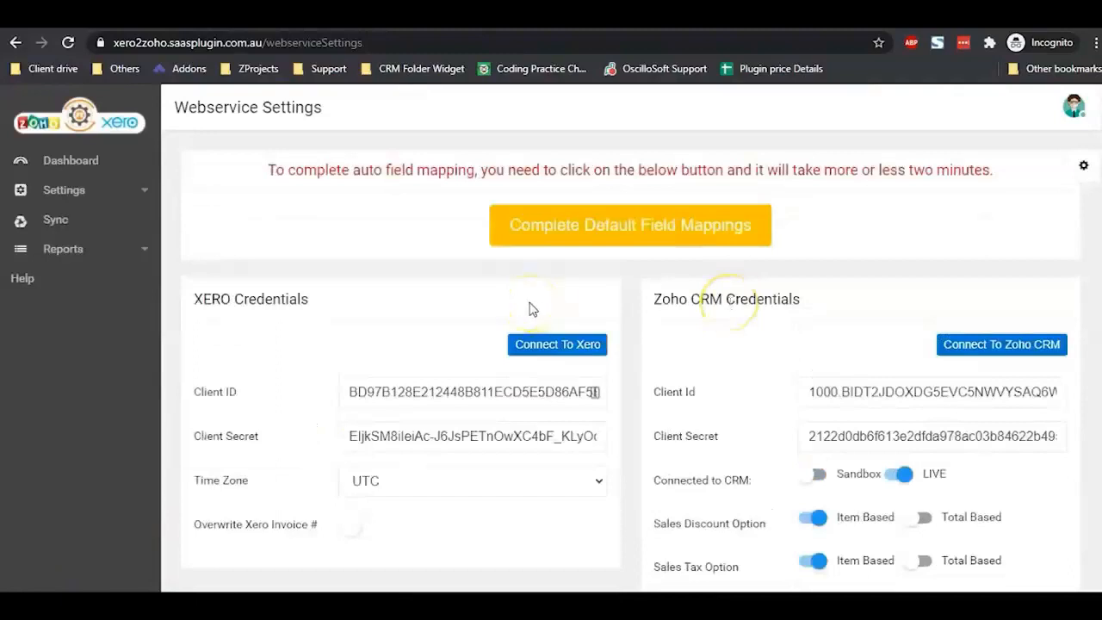
left_click(649, 236)
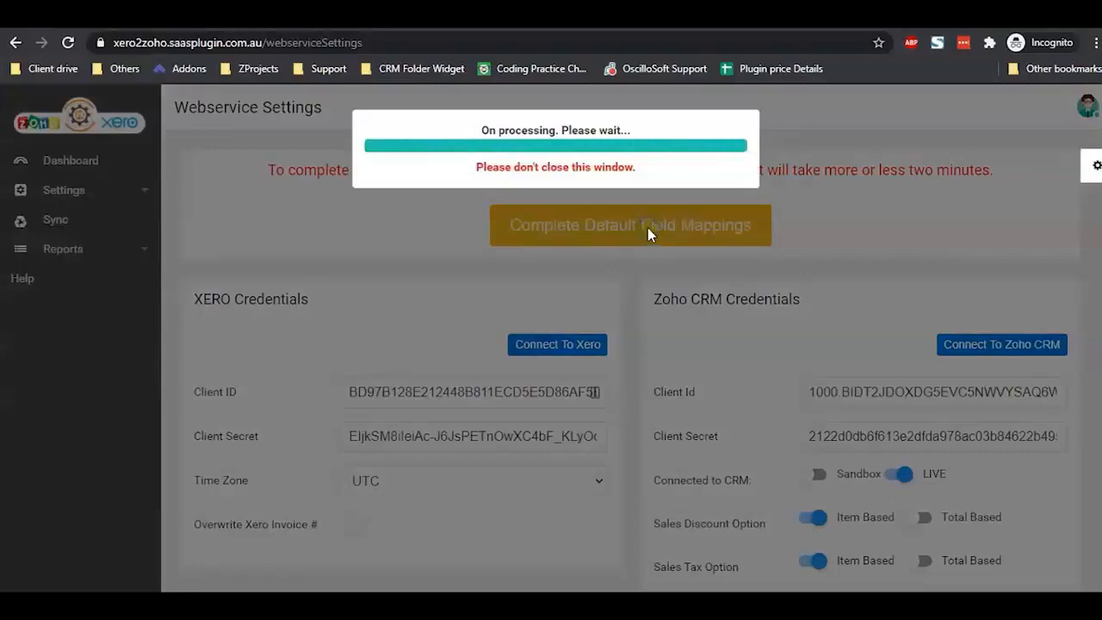
left_click(709, 172)
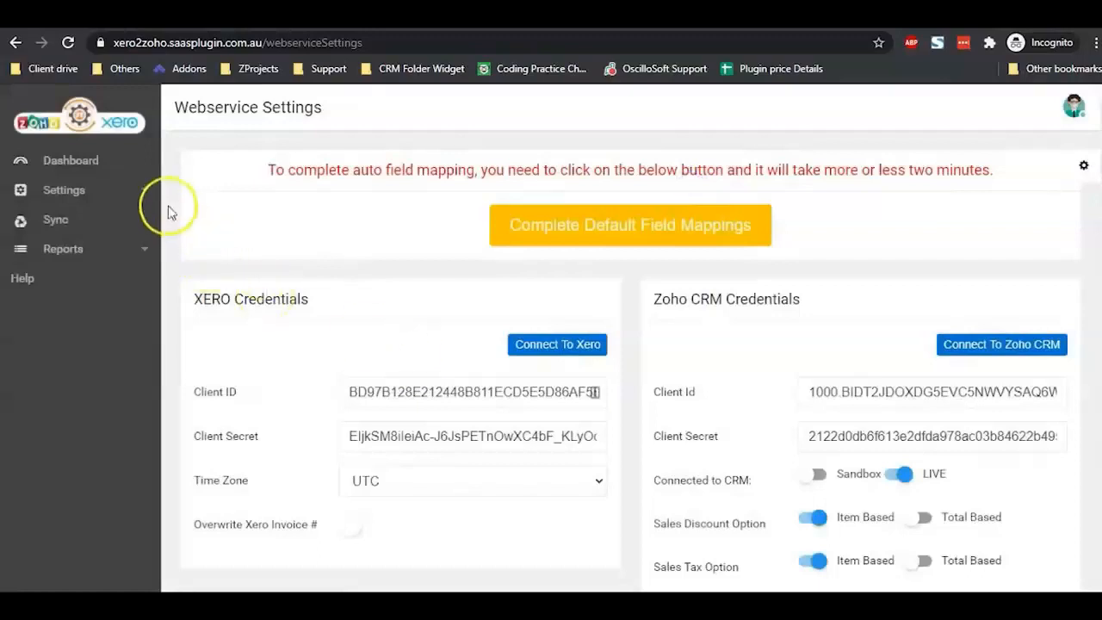
left_click(145, 194)
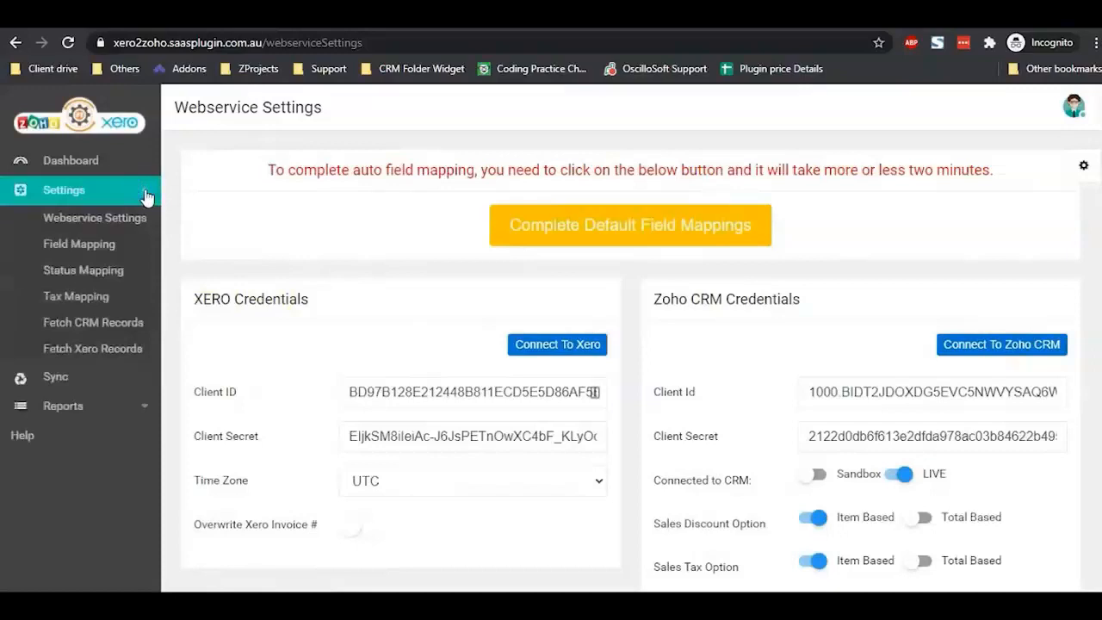
Step: On the Invoices field mapping page, fetch the invoice fields from both Zoho CRM and Xero
left_click(99, 249)
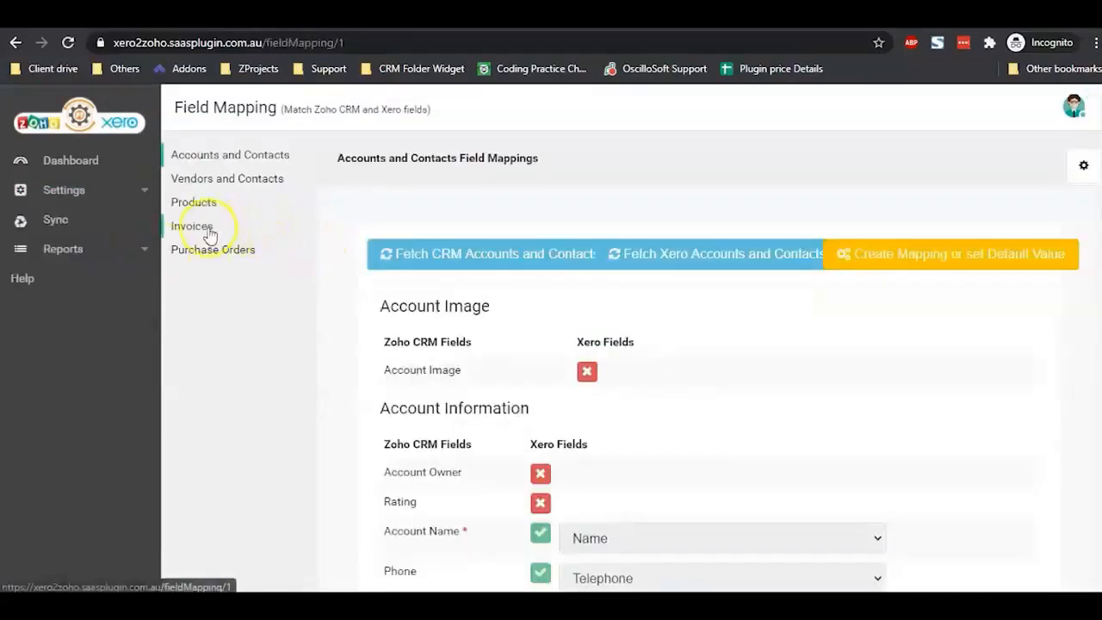
left_click(208, 229)
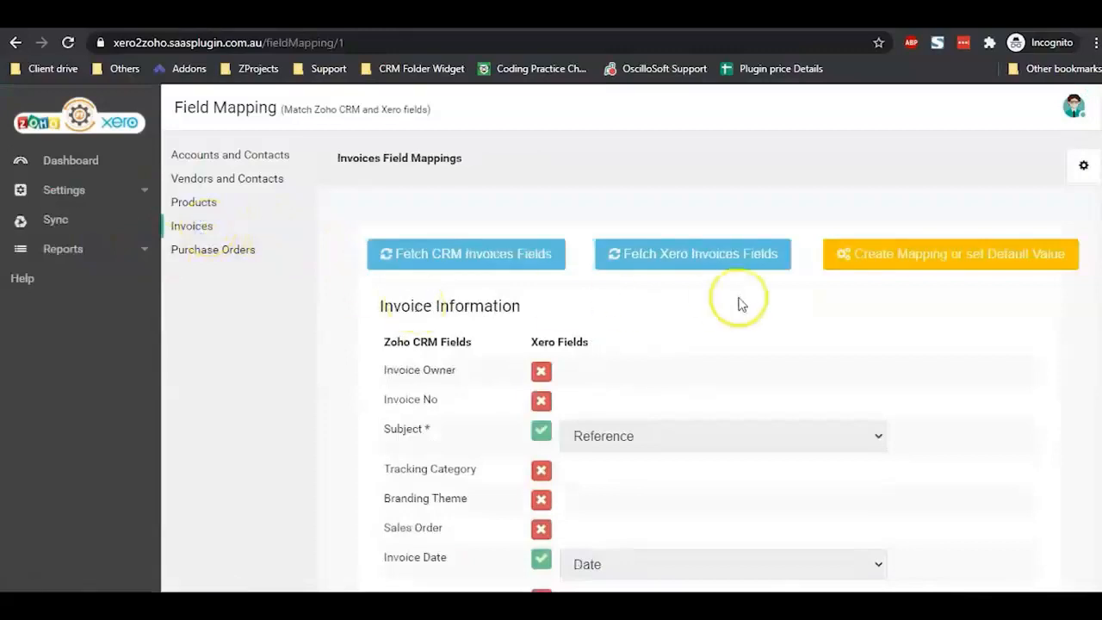
scroll(739, 298, "down", 2)
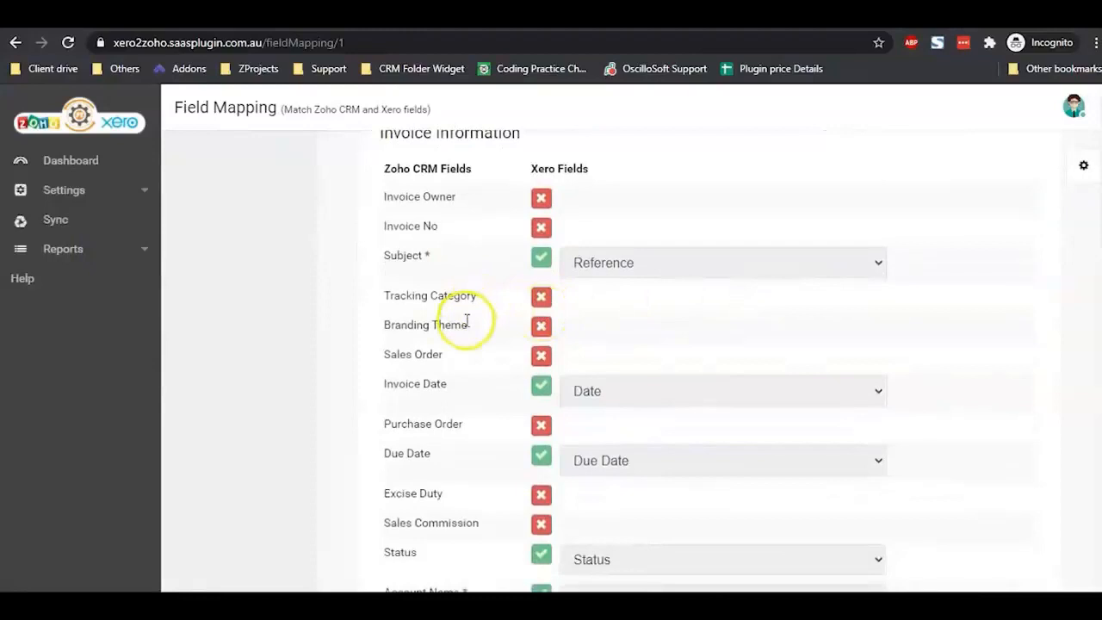
scroll(765, 249, "up", 2)
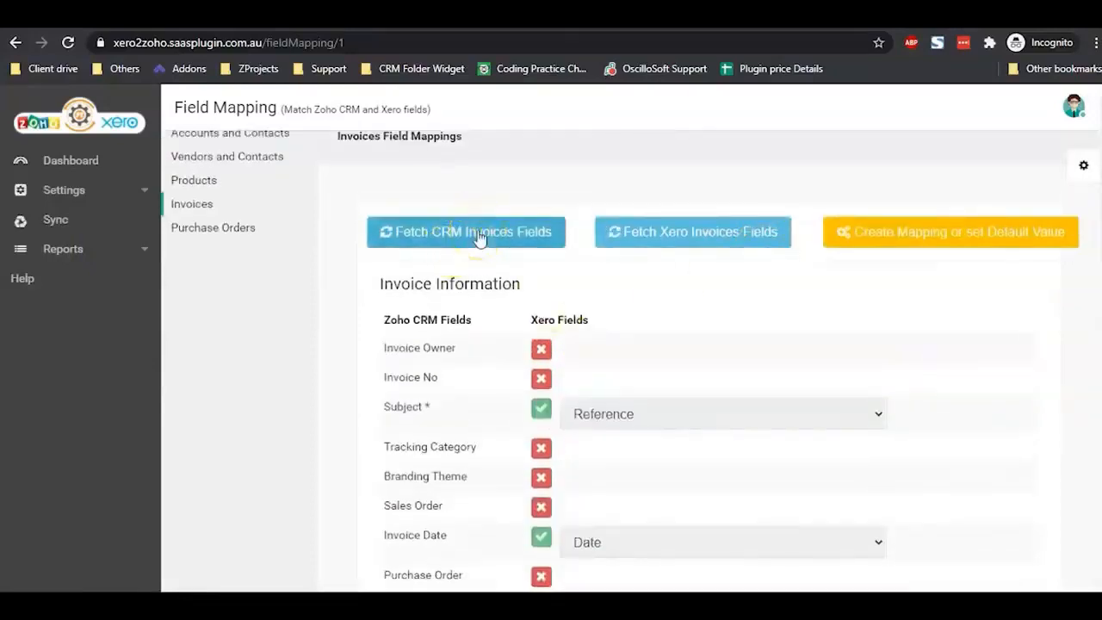
left_click(479, 234)
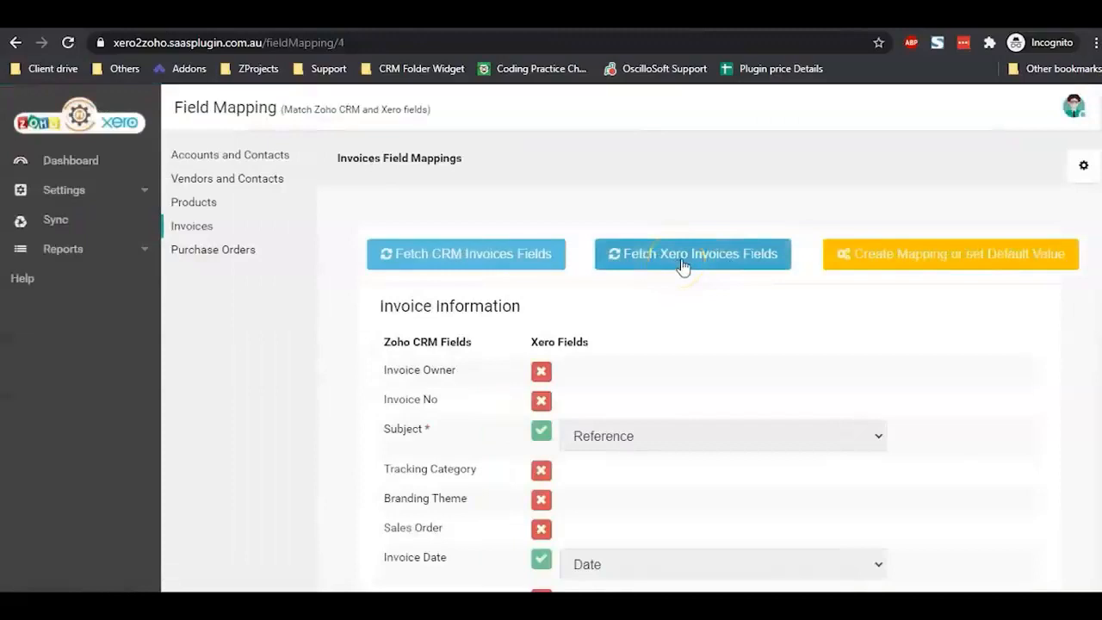
left_click(683, 267)
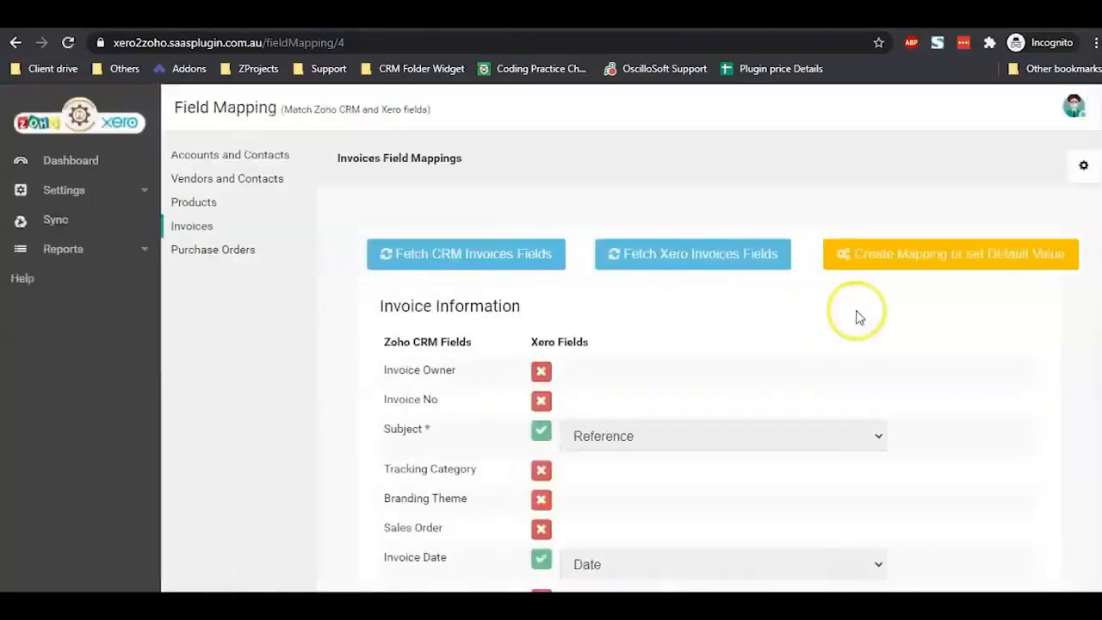
Step: Start a new invoice mapping and map Tracking Category to Xero's Tracking Category
left_click(904, 276)
scroll(832, 327, "down", 3)
scroll(835, 332, "up", 3)
scroll(835, 333, "down", 2)
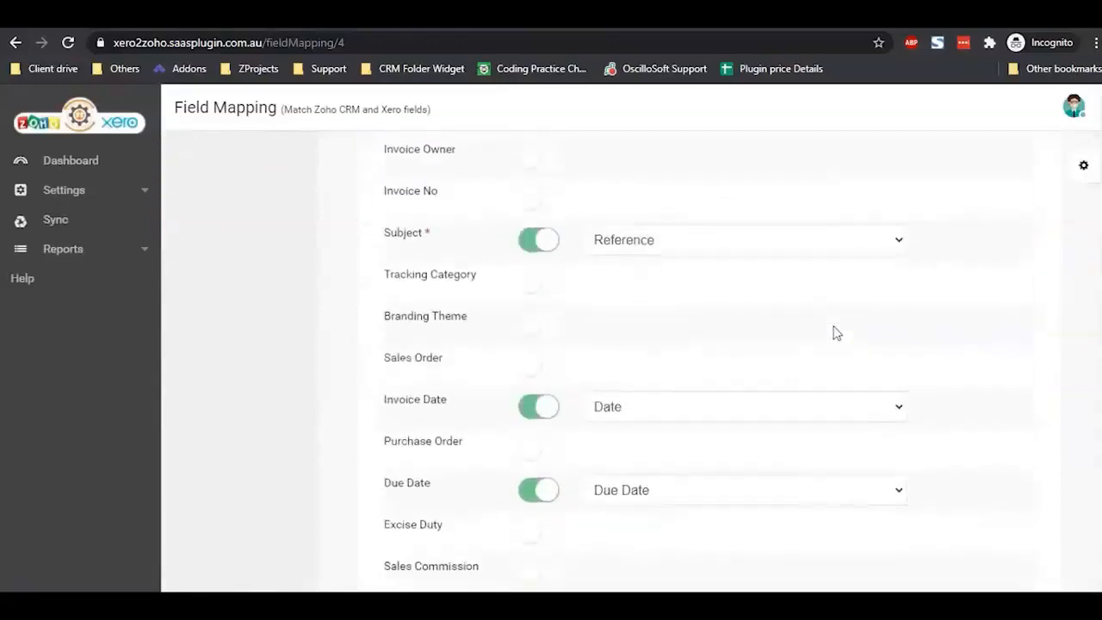
left_click(535, 276)
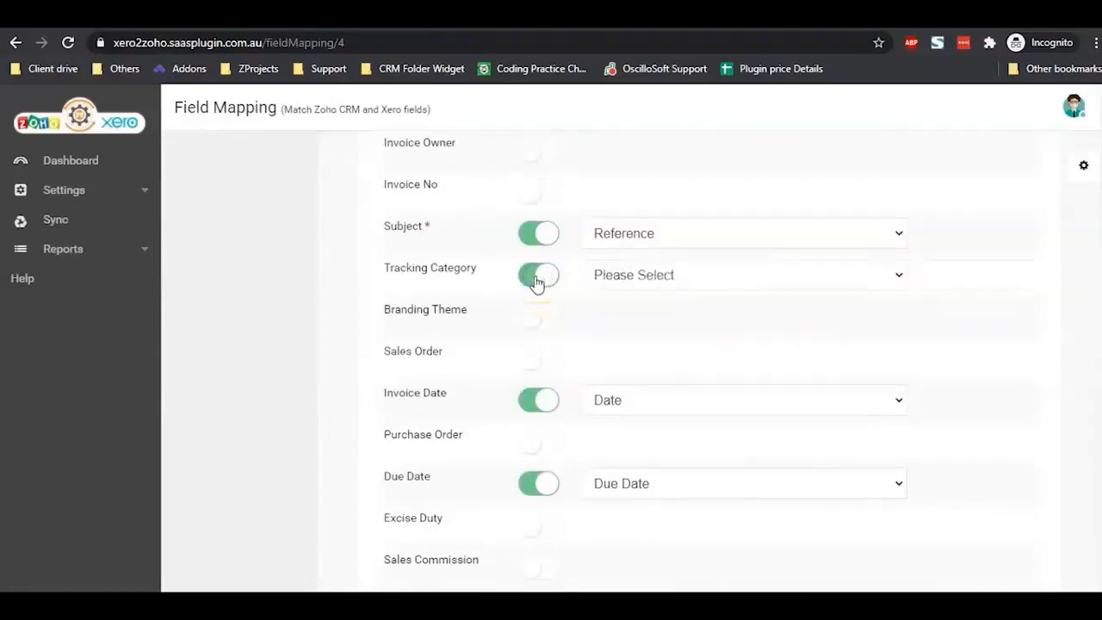
left_click(668, 281)
key("t")
key("r")
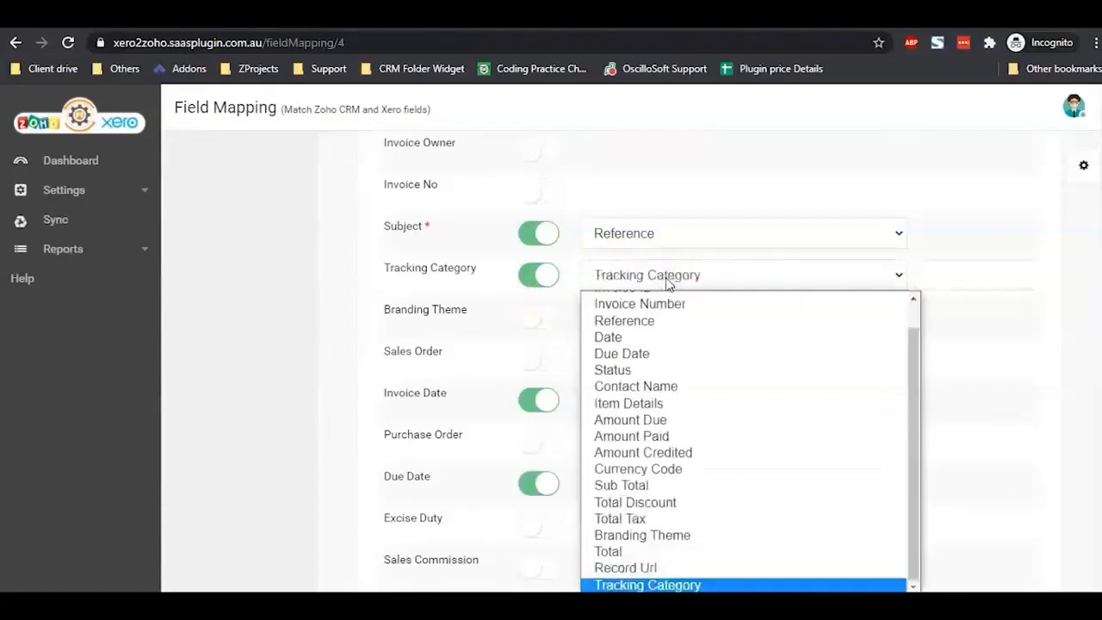
left_click(664, 585)
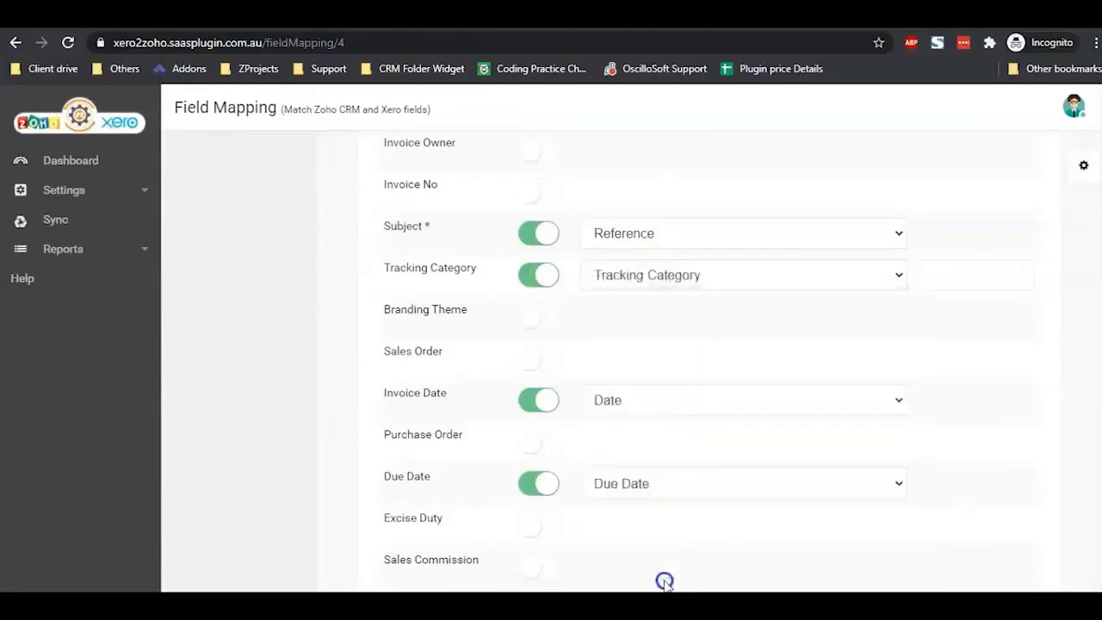
Step: Map Branding Theme to Xero's Branding Theme and save the invoice field mapping
left_click(541, 318)
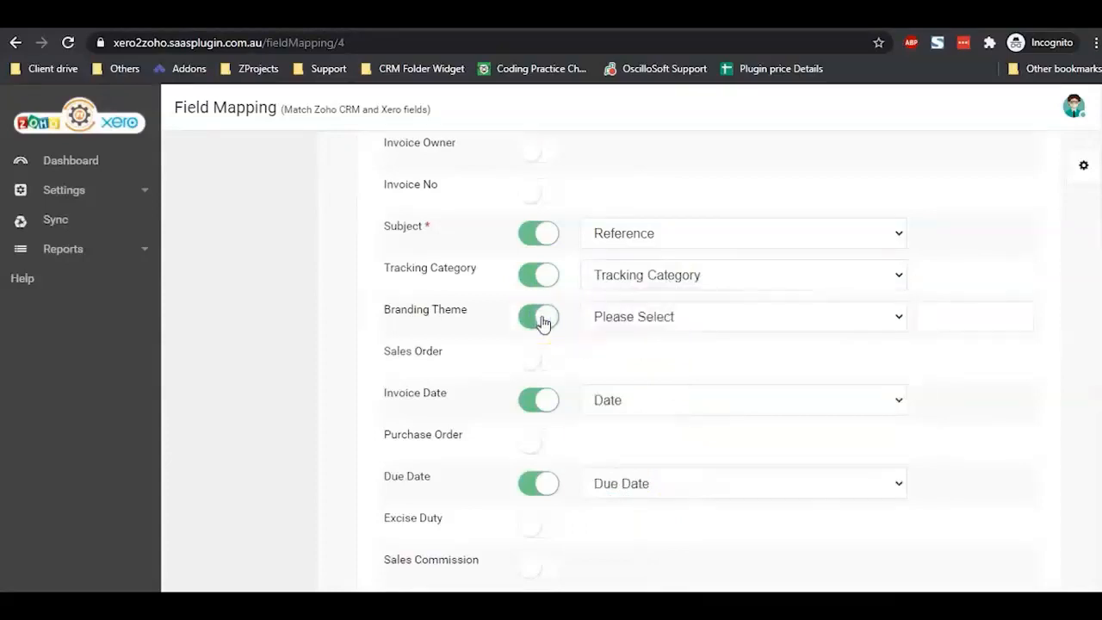
left_click(637, 325)
key("b")
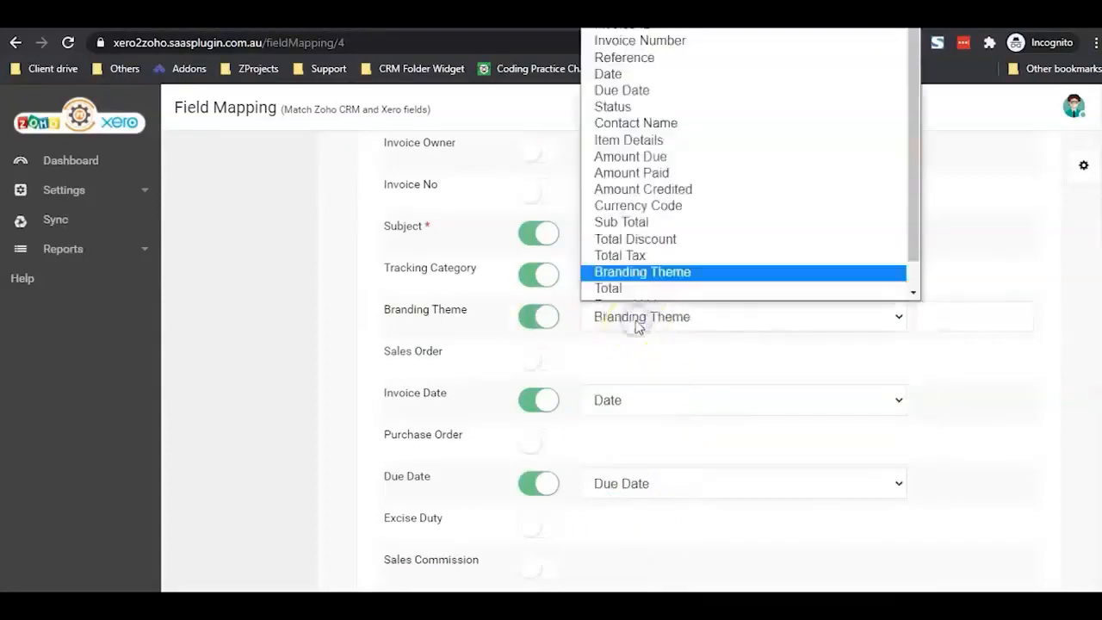
key("Return")
scroll(980, 266, "up", 2)
scroll(981, 265, "down", 2)
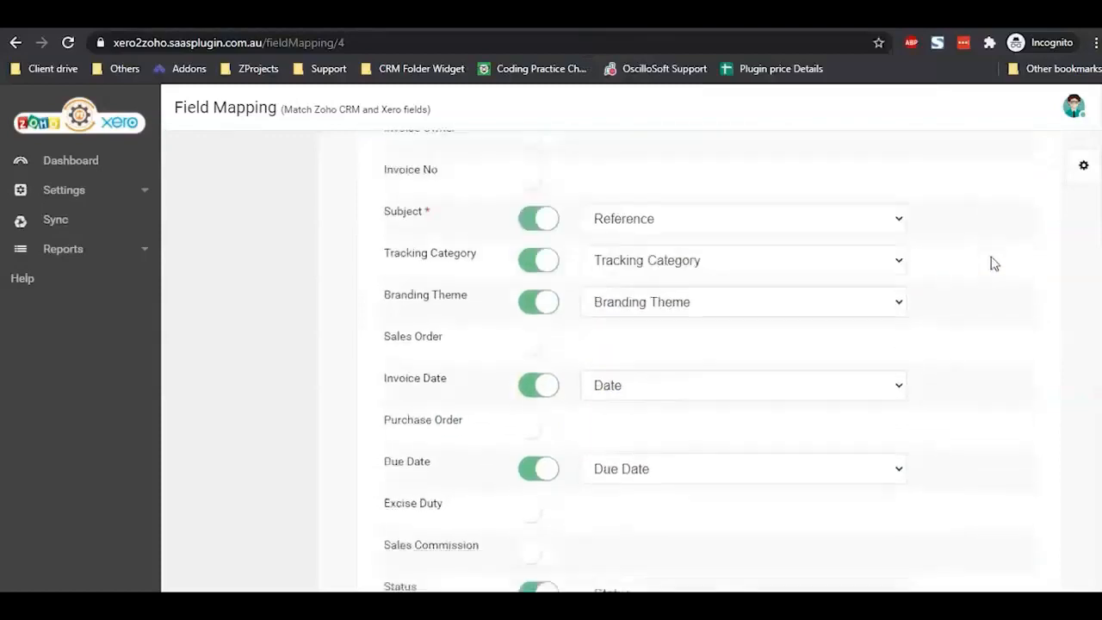
scroll(990, 264, "up", 3)
left_click(982, 224)
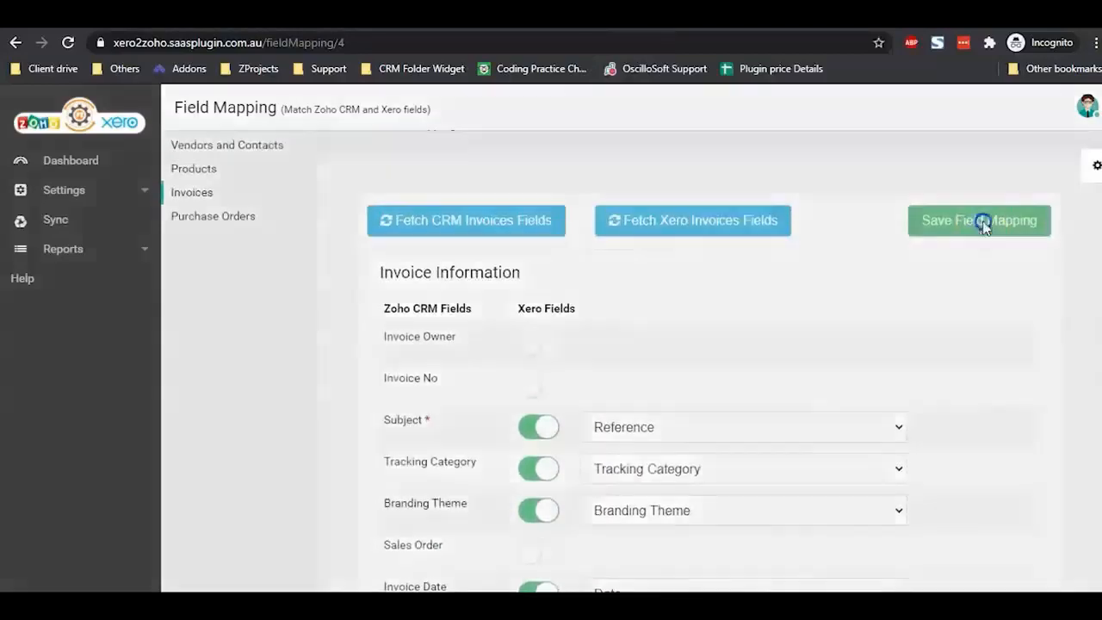
left_click(713, 174)
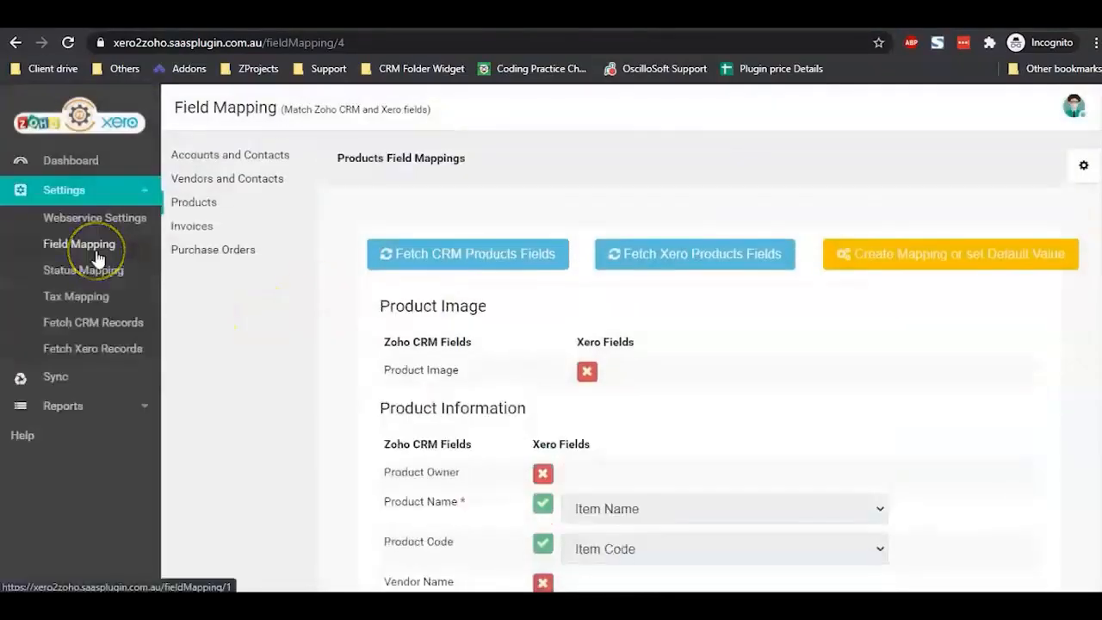
Step: On Status Mapping, fetch the CRM and Xero invoice statuses and start a new mapping
left_click(92, 273)
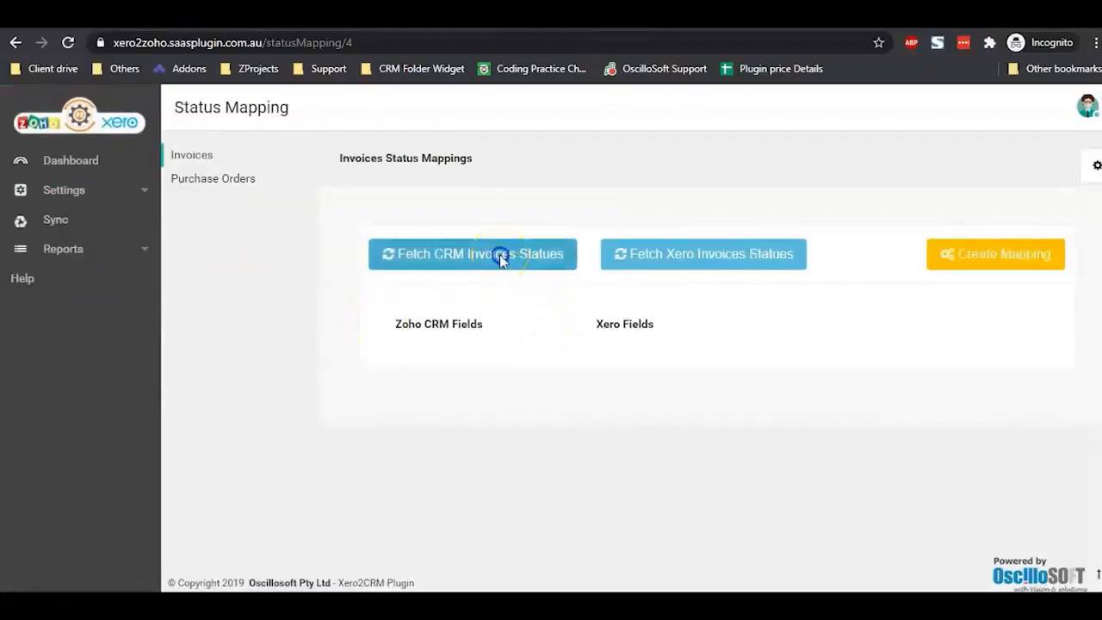
left_click(502, 258)
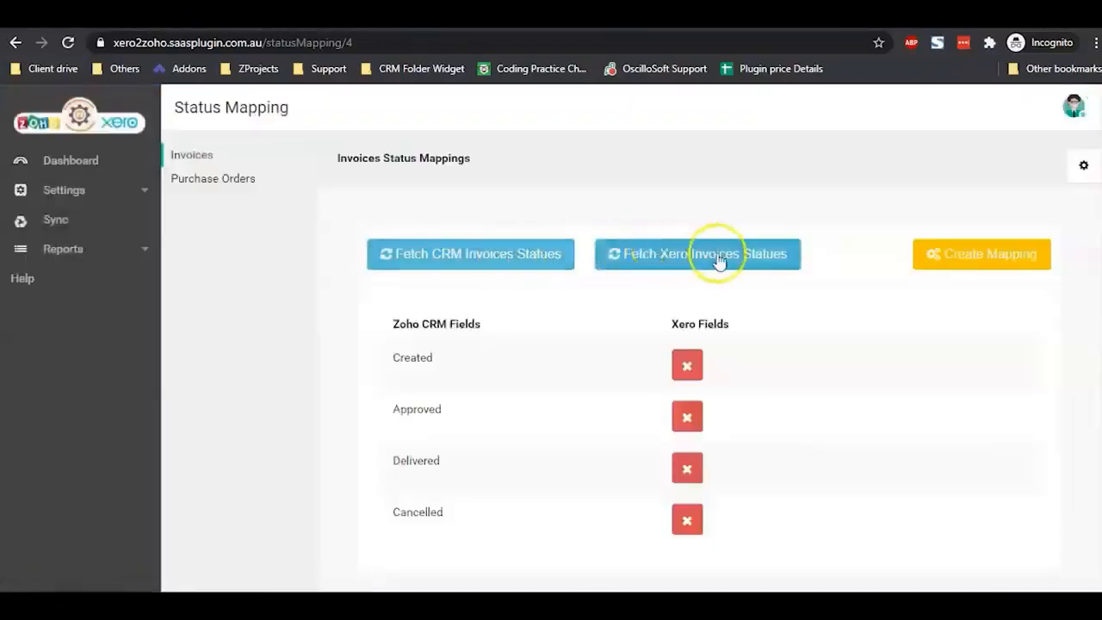
left_click(719, 262)
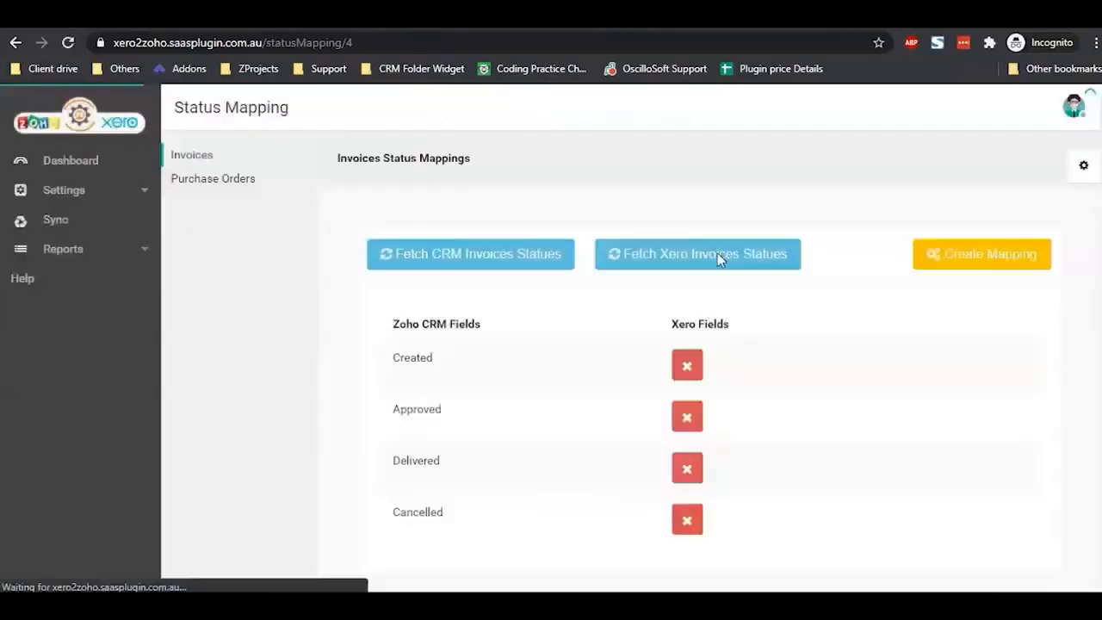
left_click(978, 272)
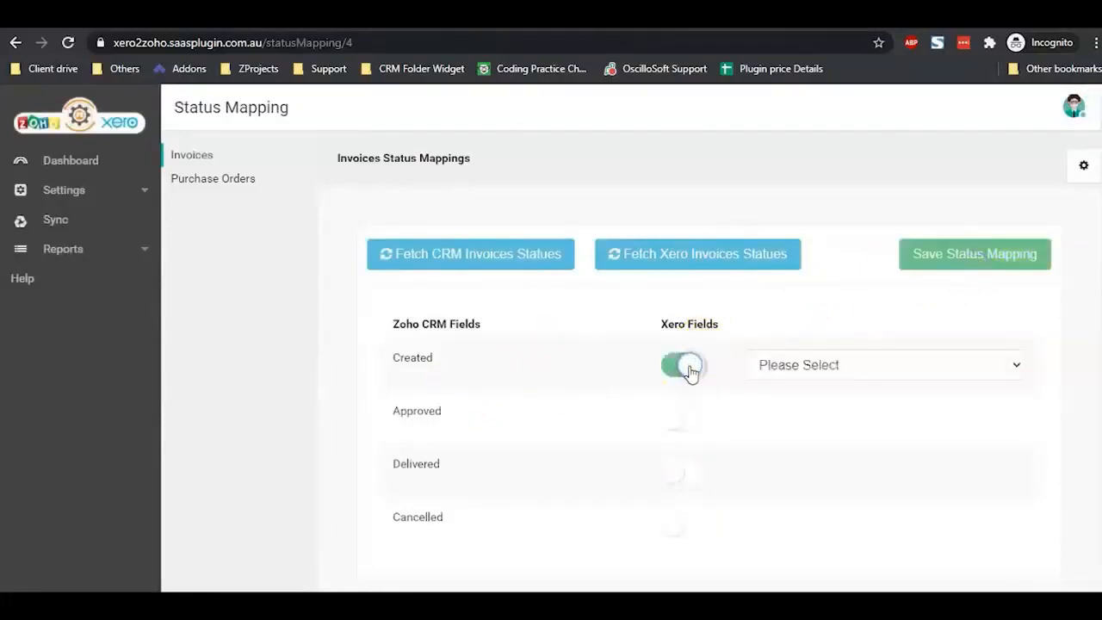
Step: Map Created→DRAFT, Approved→AUTHORISED, Delivered→SUBMITTED, Cancelled→VOIDED and save the invoice status mapping
left_click(824, 370)
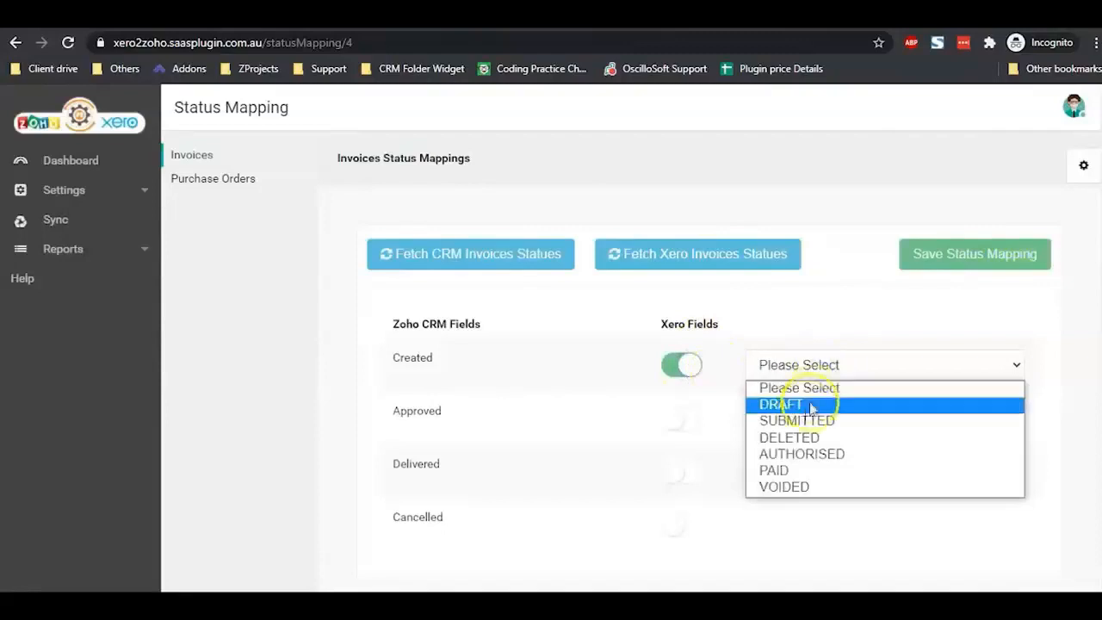
left_click(806, 404)
left_click(679, 418)
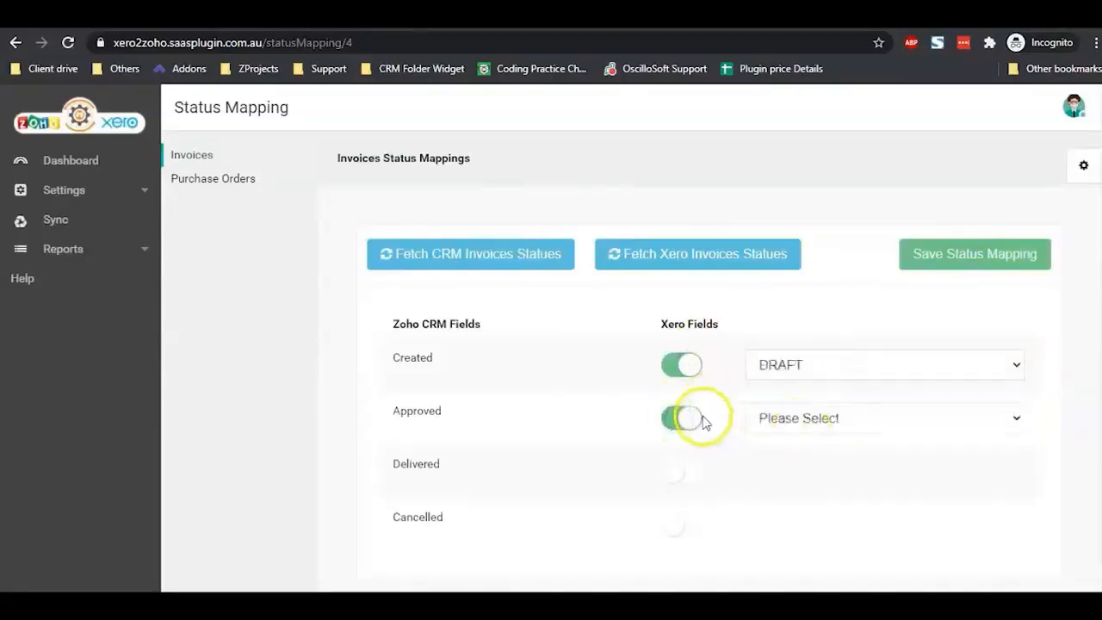
left_click(775, 418)
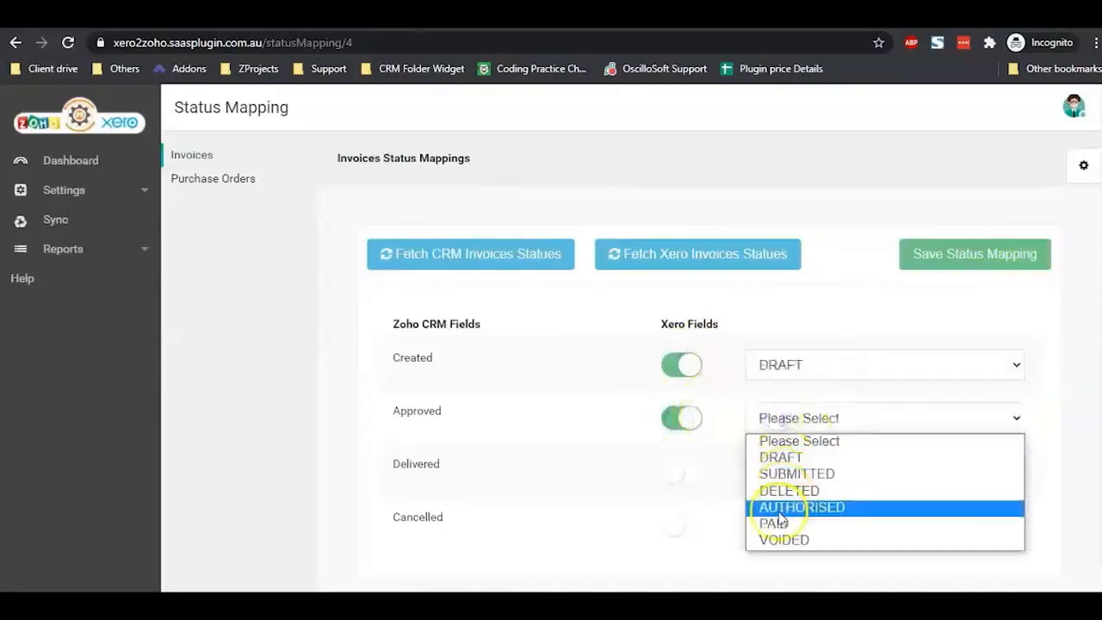
left_click(801, 507)
left_click(682, 473)
left_click(782, 469)
left_click(801, 381)
left_click(682, 525)
left_click(787, 524)
left_click(815, 496)
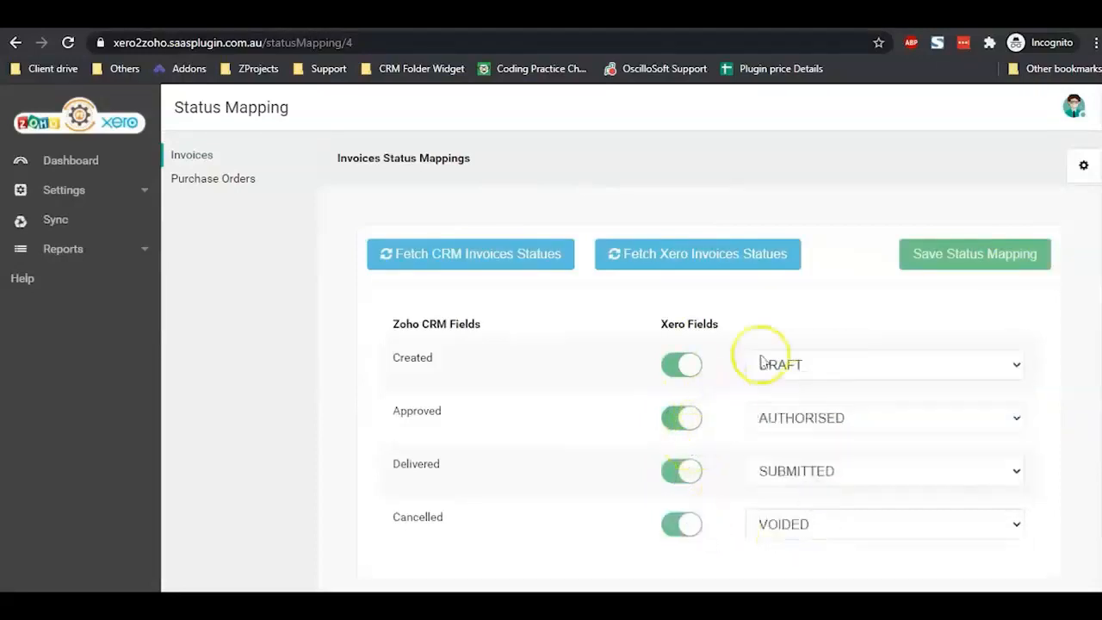
left_click(971, 258)
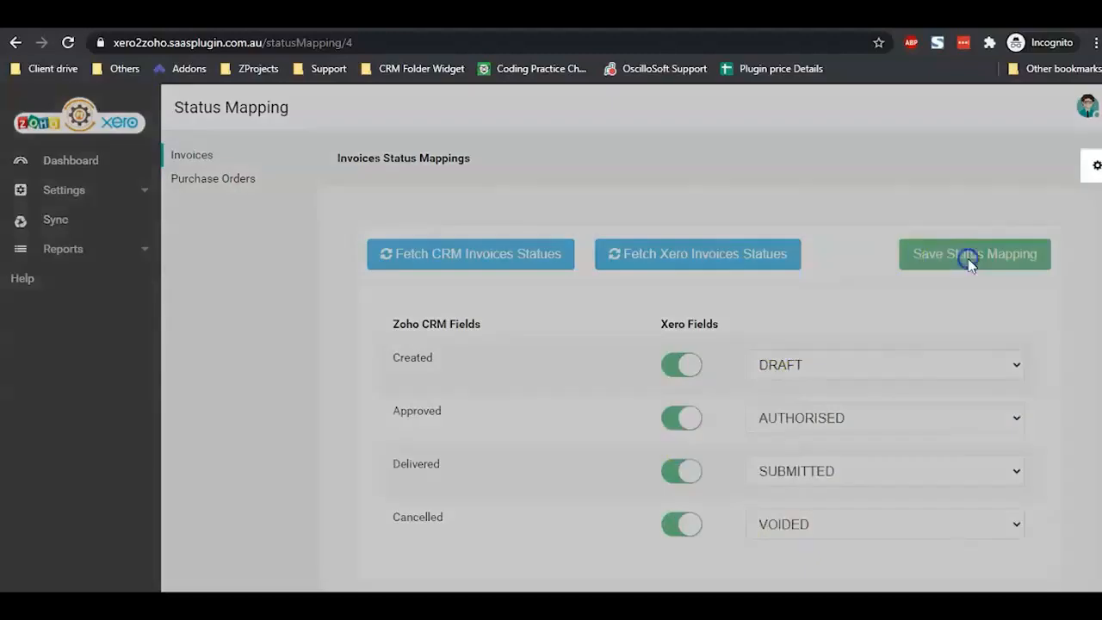
left_click(726, 180)
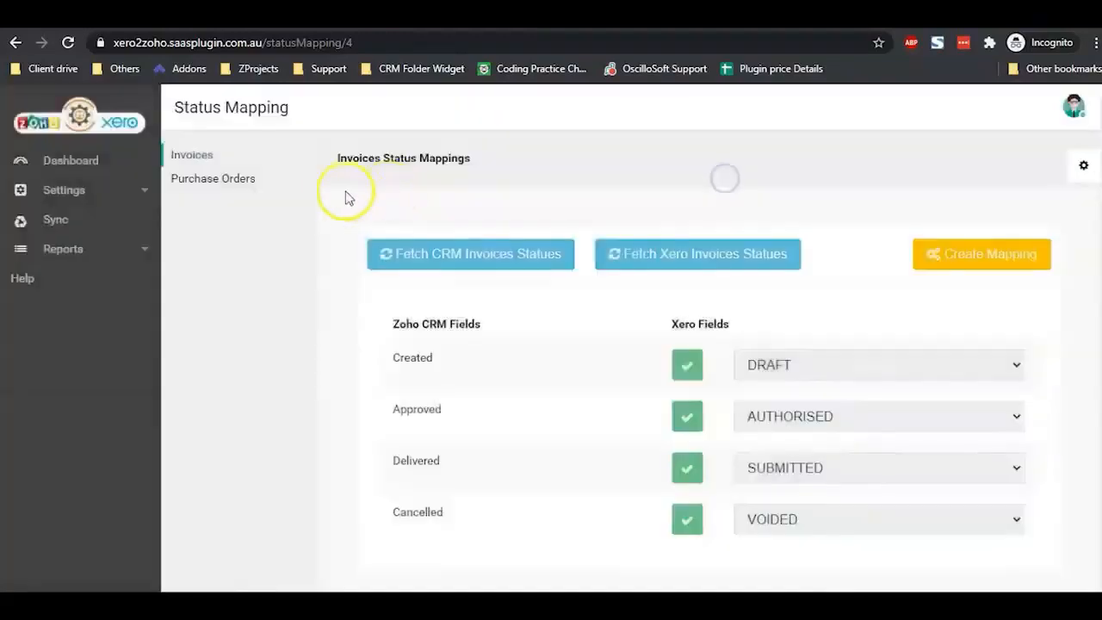
Step: Switch to Purchase Orders, fetch the CRM and Xero PO statuses, and start a new mapping
left_click(247, 181)
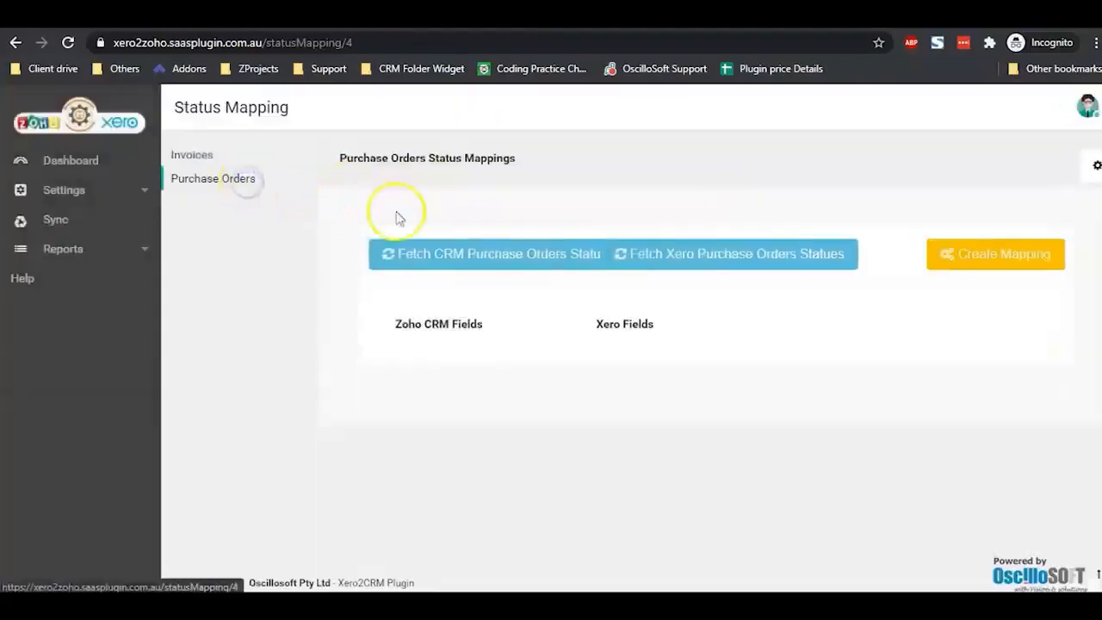
left_click(465, 255)
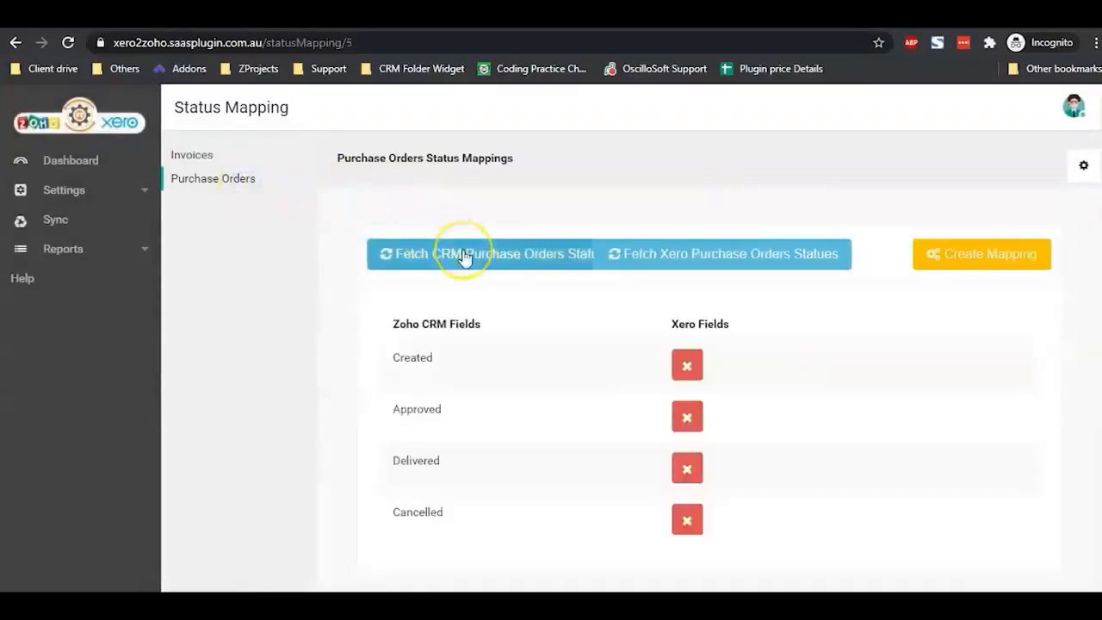
left_click(642, 252)
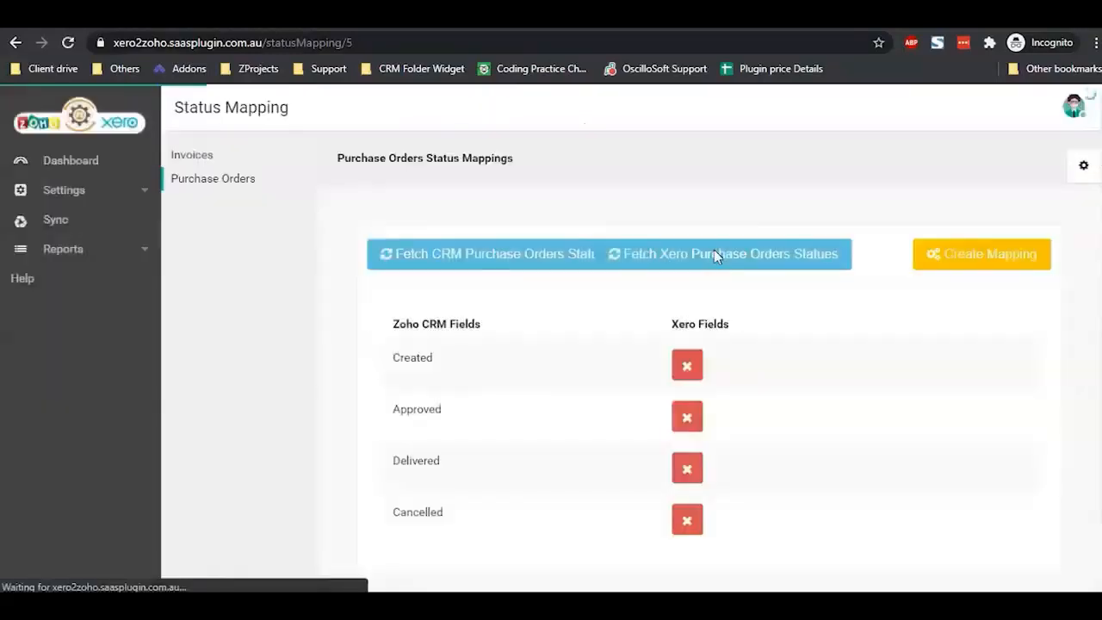
left_click(981, 270)
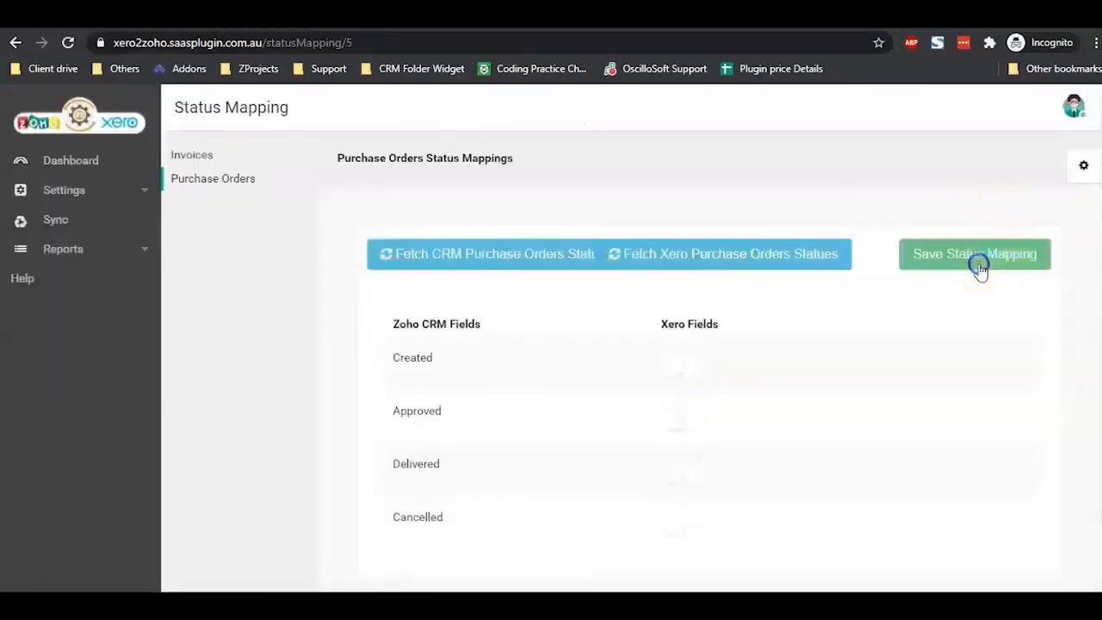
Step: Map the PO statuses Created to DRAFT and Approved to AUTHORISED
left_click(692, 368)
left_click(810, 366)
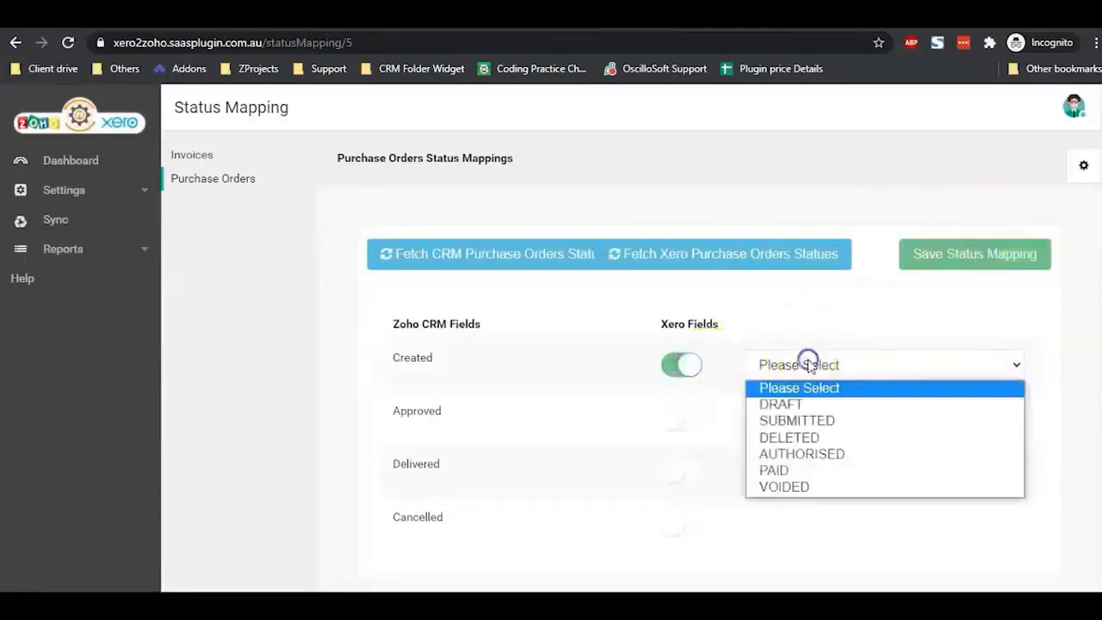
left_click(784, 403)
left_click(691, 418)
left_click(818, 417)
left_click(801, 491)
left_click(810, 420)
left_click(803, 506)
Step: Map Delivered to SUBMITTED and Cancelled to VOIDED, then save the PO status mapping
left_click(681, 471)
left_click(775, 469)
left_click(798, 381)
left_click(689, 525)
left_click(799, 524)
left_click(792, 497)
left_click(970, 259)
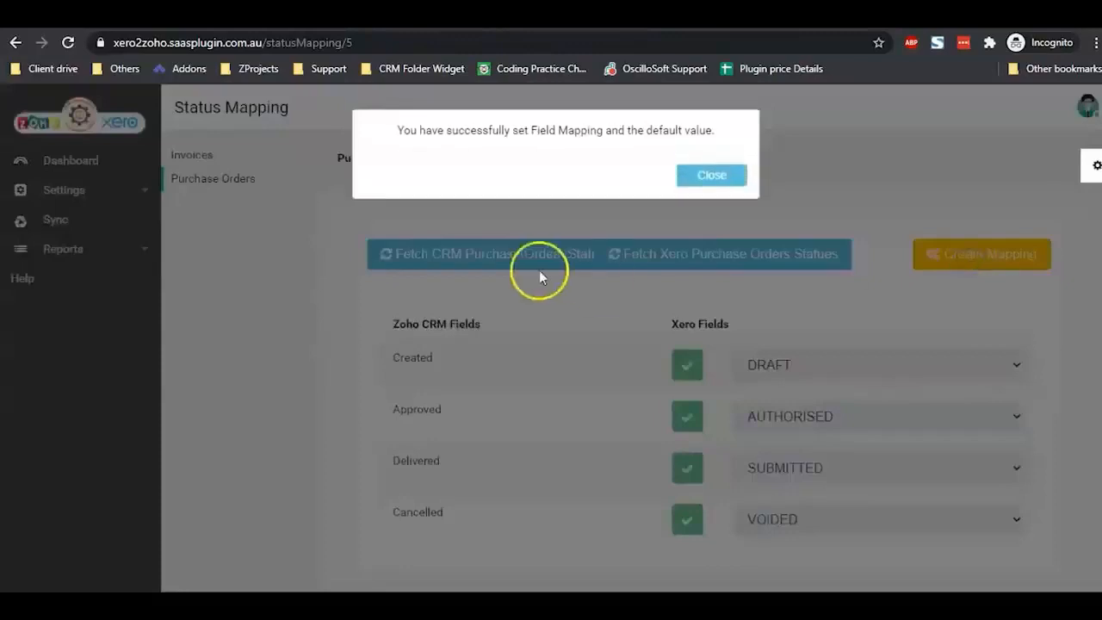
left_click(709, 172)
left_click(86, 191)
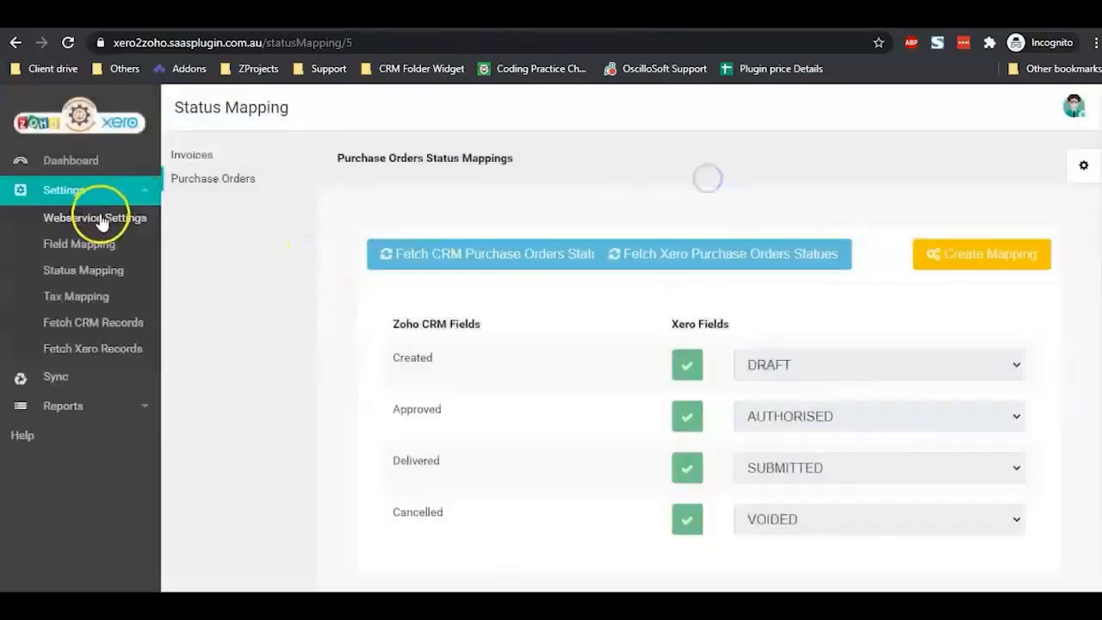
Step: On the tax mapping page, fetch the Xero and CRM taxes and start mapping them
left_click(101, 296)
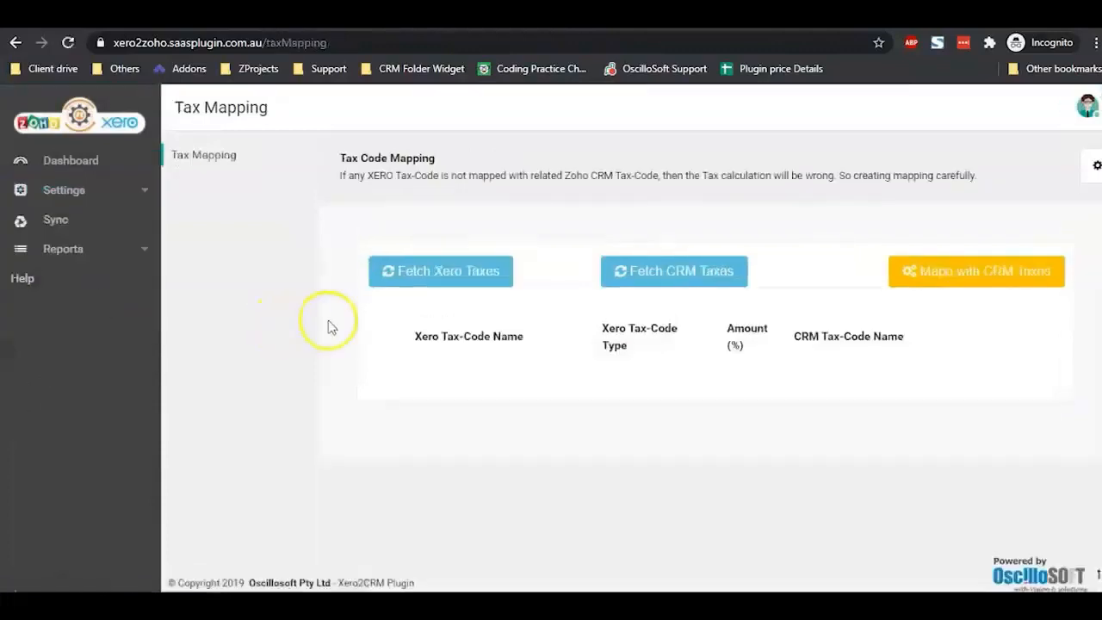
left_click(432, 279)
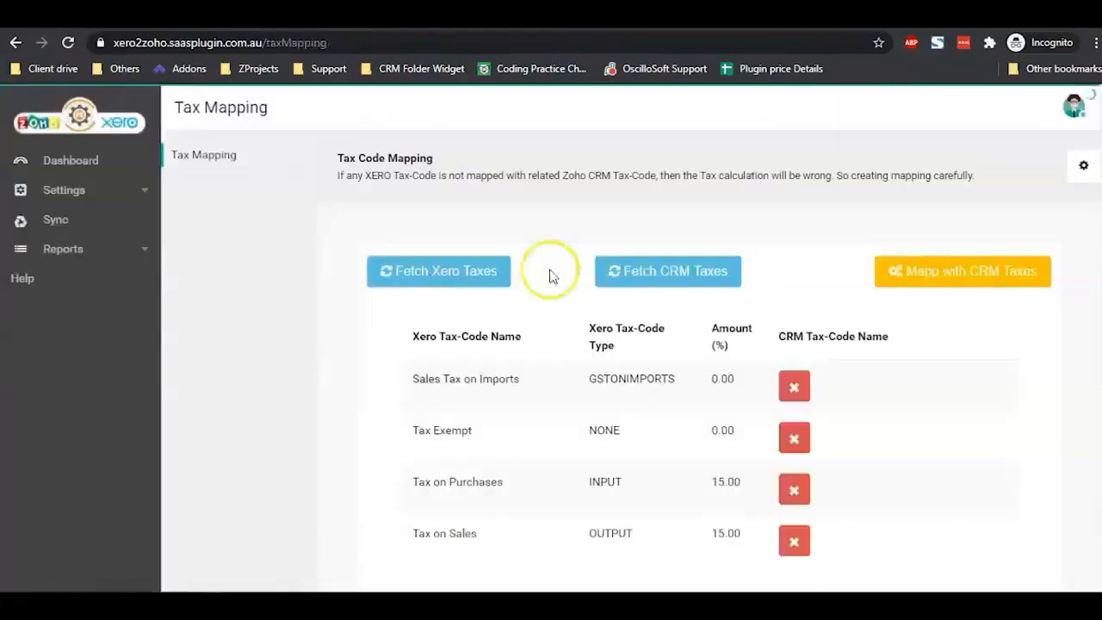
left_click(641, 260)
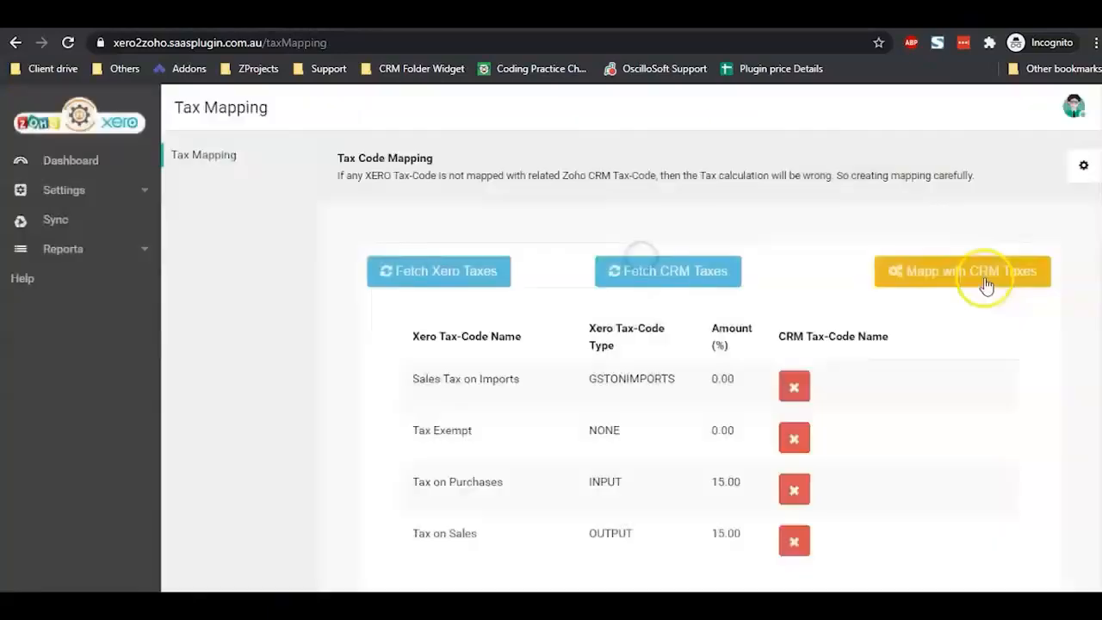
left_click(986, 284)
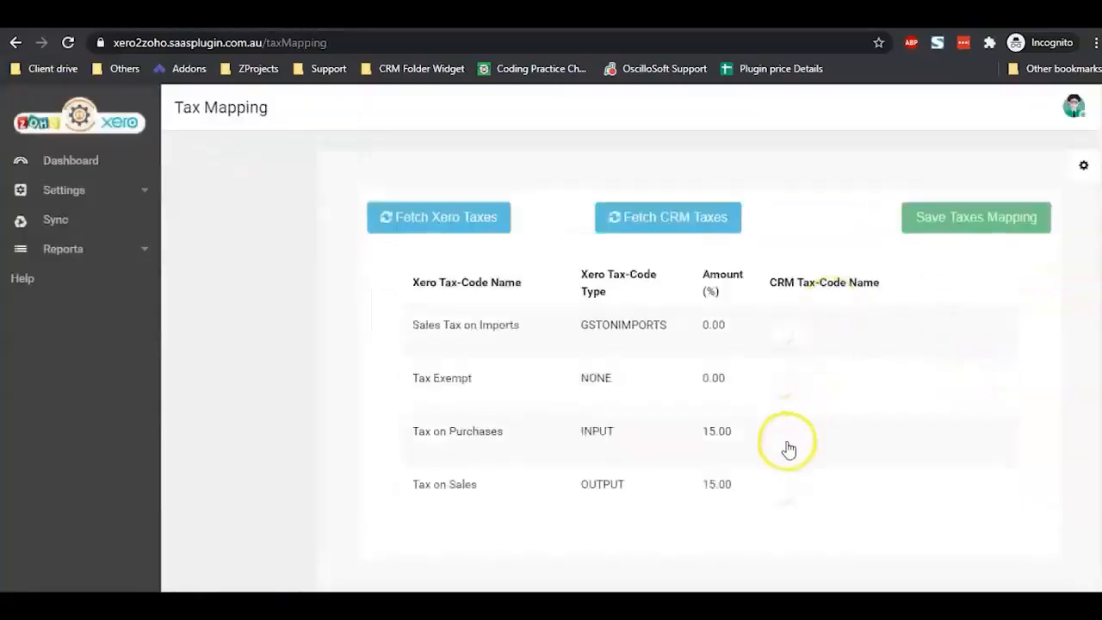
Step: Map Tax on Purchases to Vat on Expense and Tax on Sales to Vat on Income, then save
left_click(789, 444)
left_click(878, 440)
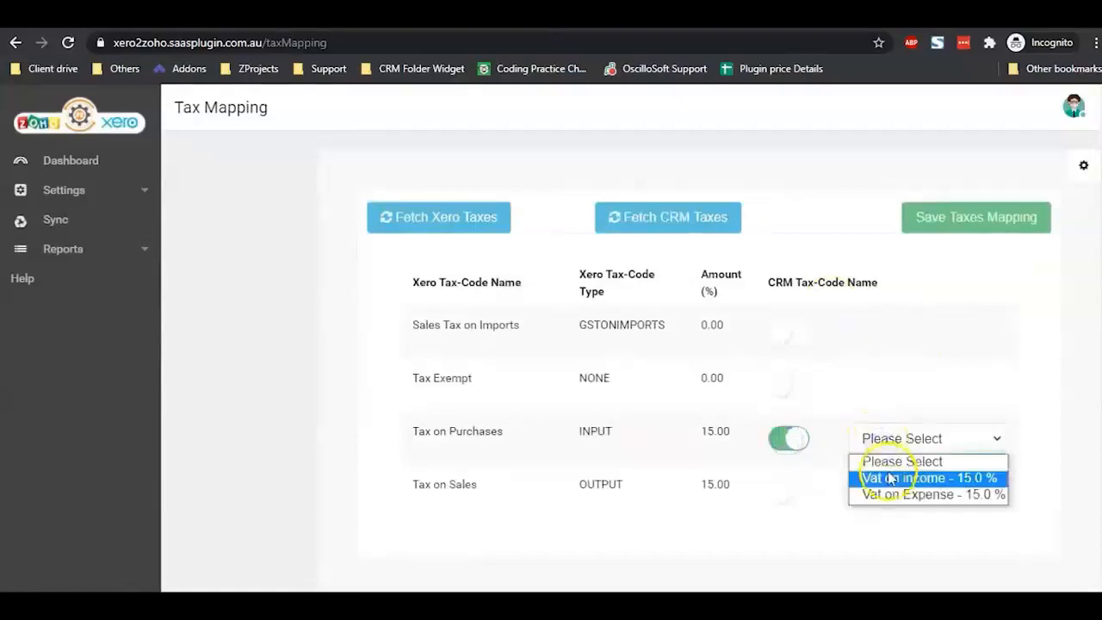
left_click(891, 479)
left_click(899, 441)
left_click(895, 494)
left_click(773, 492)
left_click(916, 490)
left_click(915, 529)
left_click(962, 227)
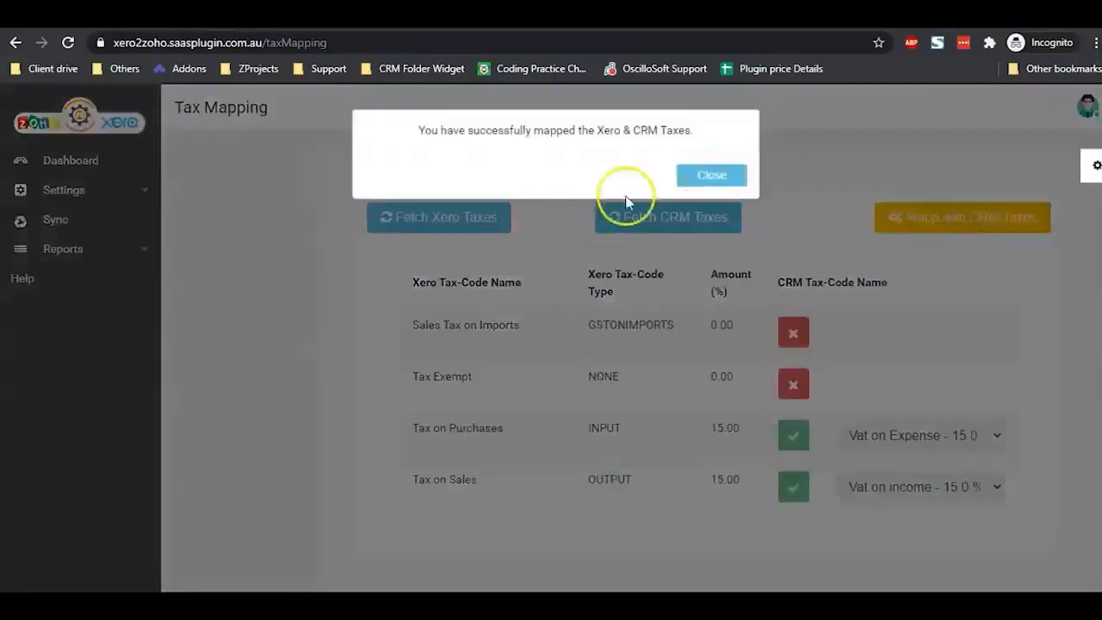
left_click(697, 177)
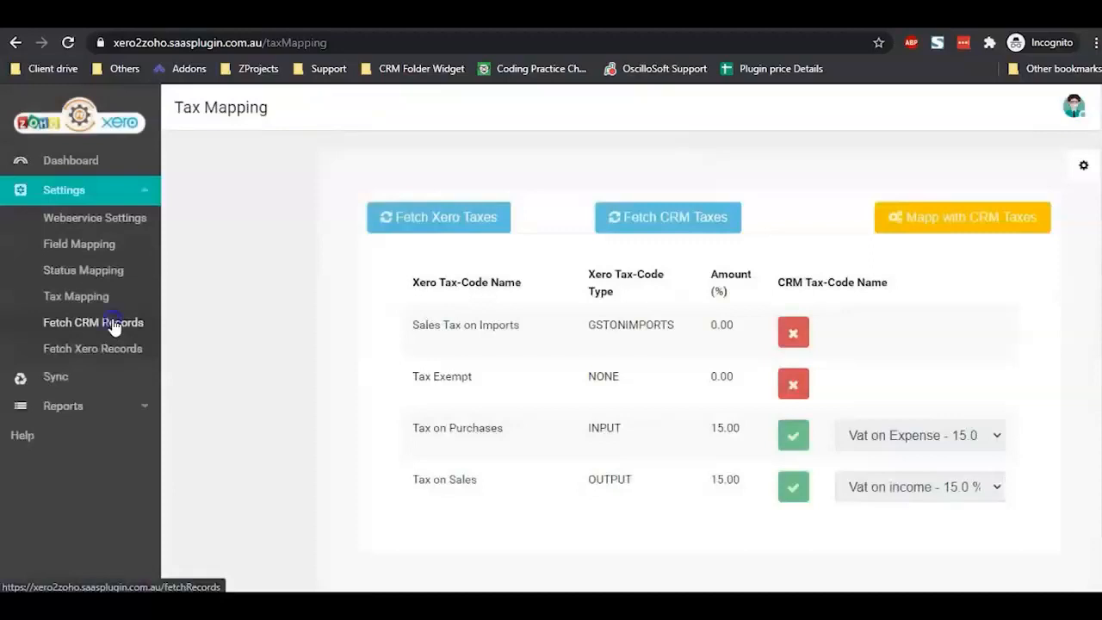
Step: Refresh the CRM Accounts, Vendors, Products, Invoices and Purchase Orders records
left_click(115, 324)
left_click(241, 226)
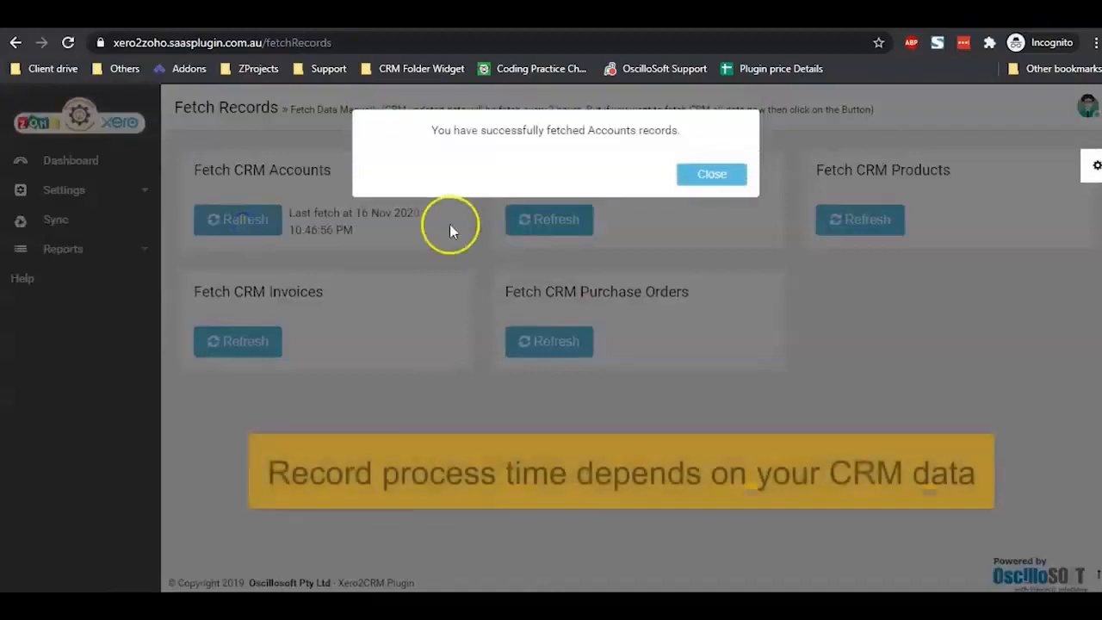
left_click(711, 174)
left_click(558, 218)
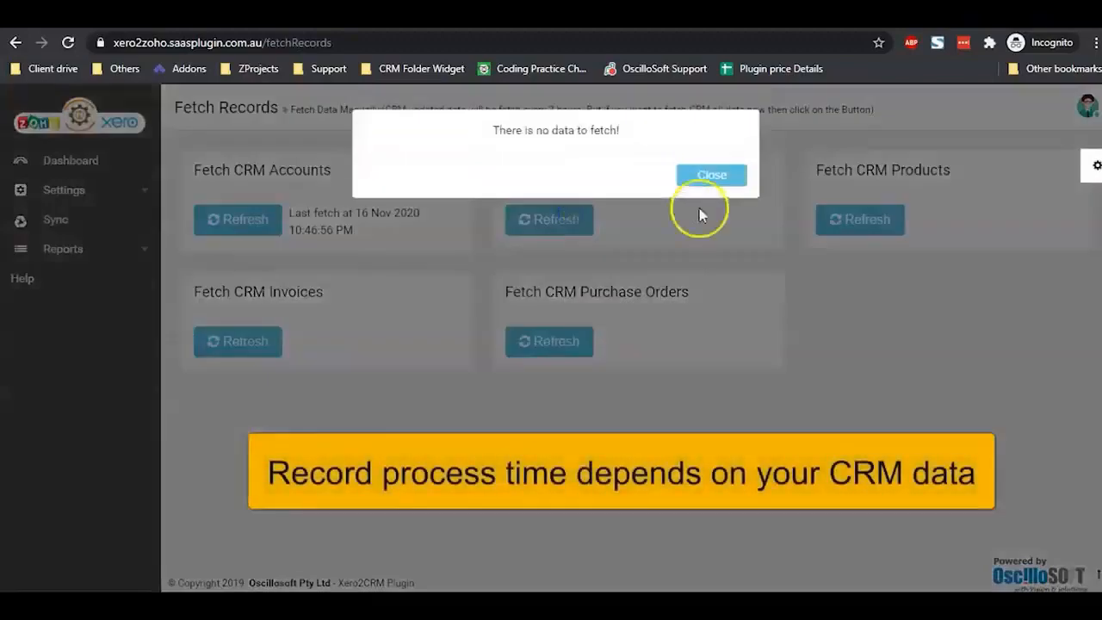
left_click(730, 178)
left_click(843, 227)
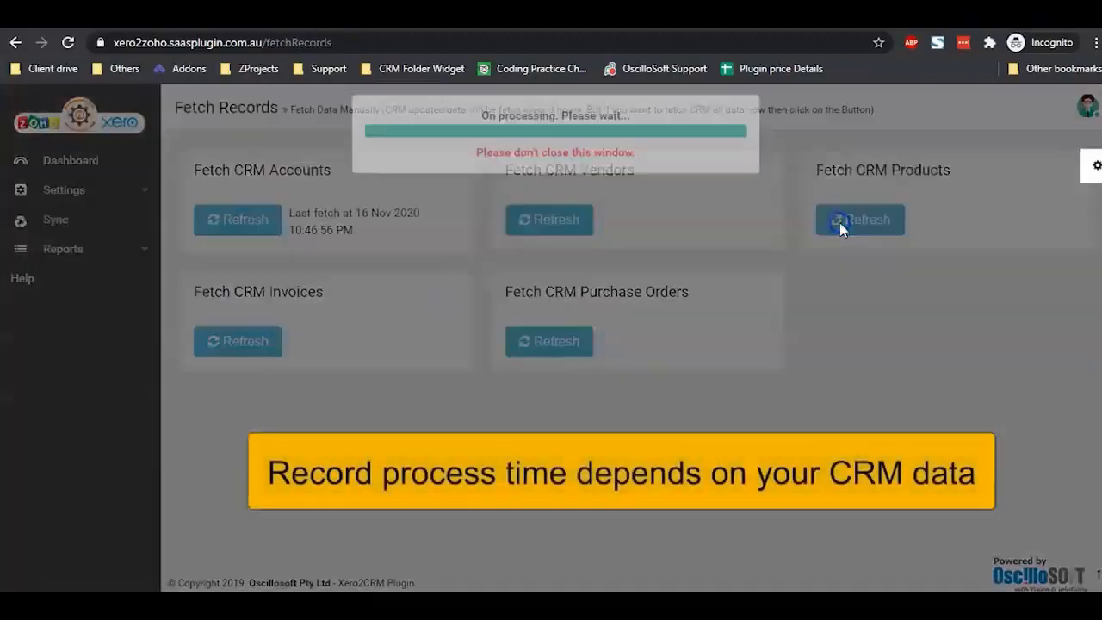
left_click(673, 181)
left_click(238, 341)
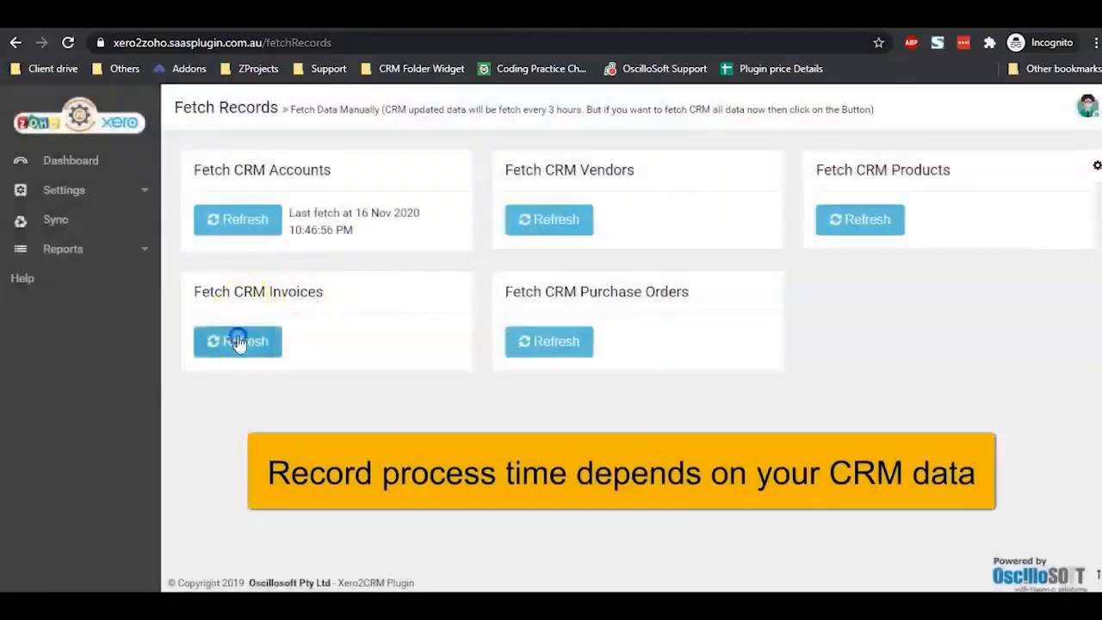
left_click(711, 176)
left_click(579, 336)
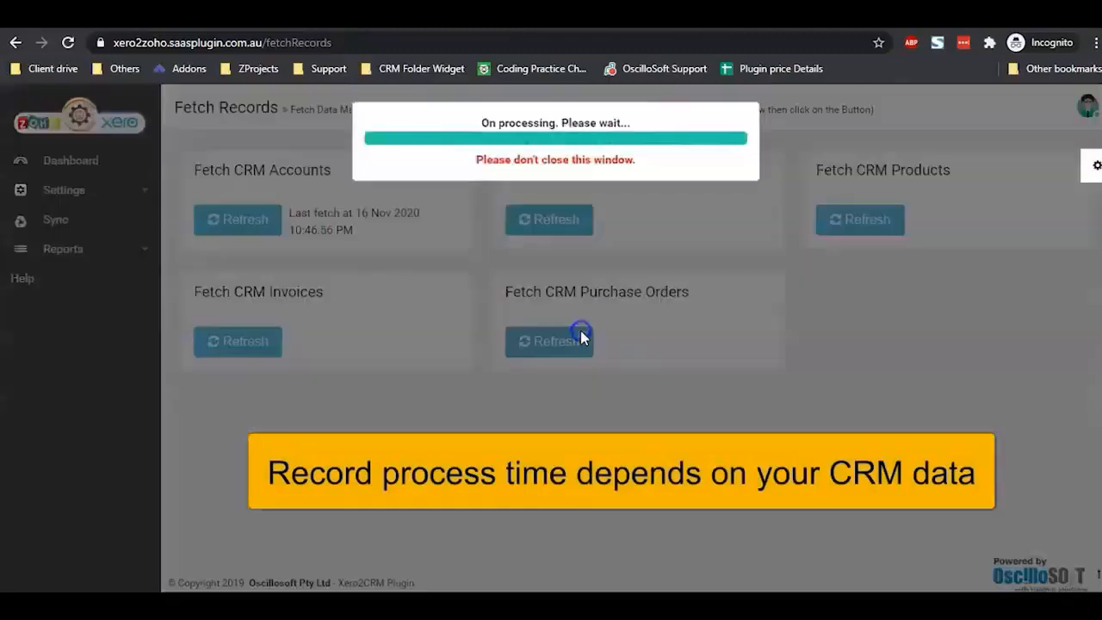
left_click(713, 175)
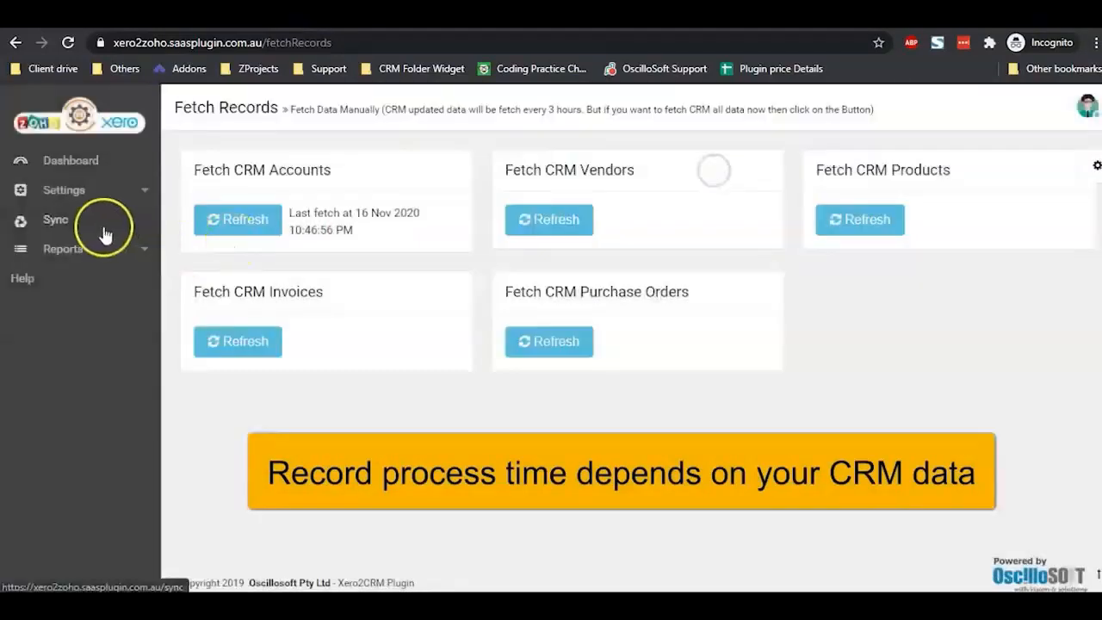
Step: Refresh the Xero Contacts, Items, Chart of Accounts and Branding Themes records
left_click(107, 195)
left_click(77, 349)
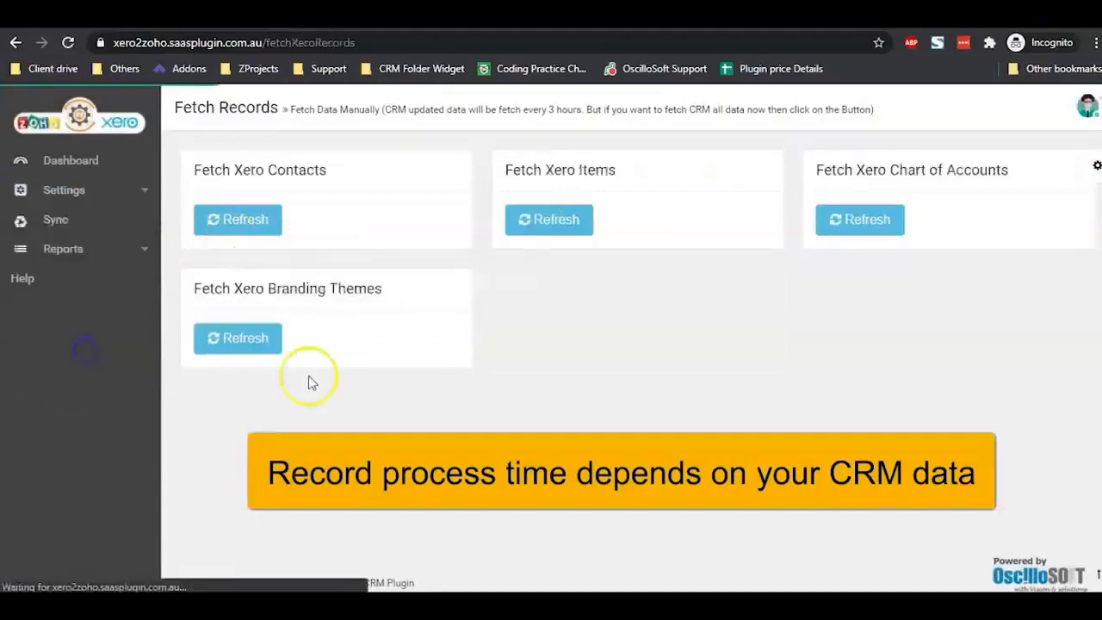
left_click(235, 222)
left_click(730, 173)
left_click(561, 229)
left_click(706, 176)
left_click(868, 222)
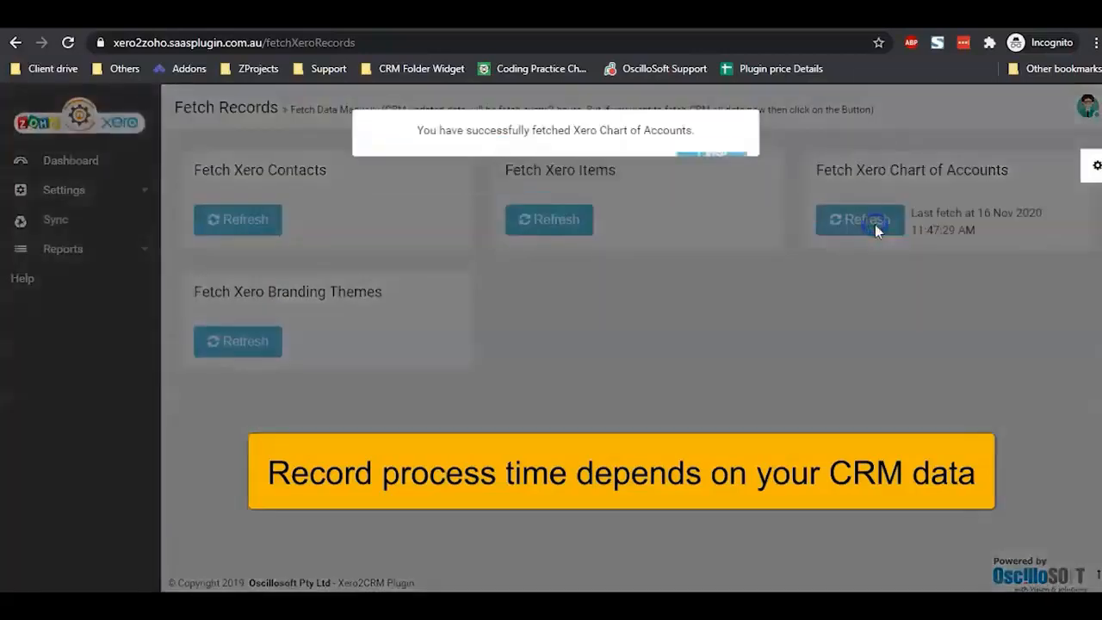
left_click(712, 173)
left_click(266, 344)
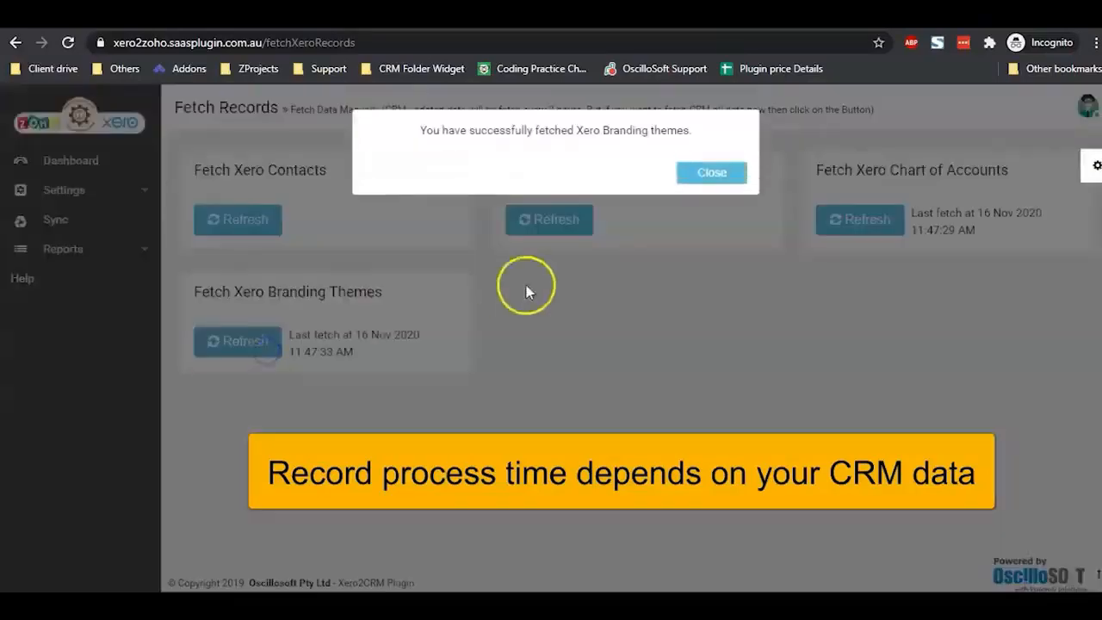
left_click(726, 175)
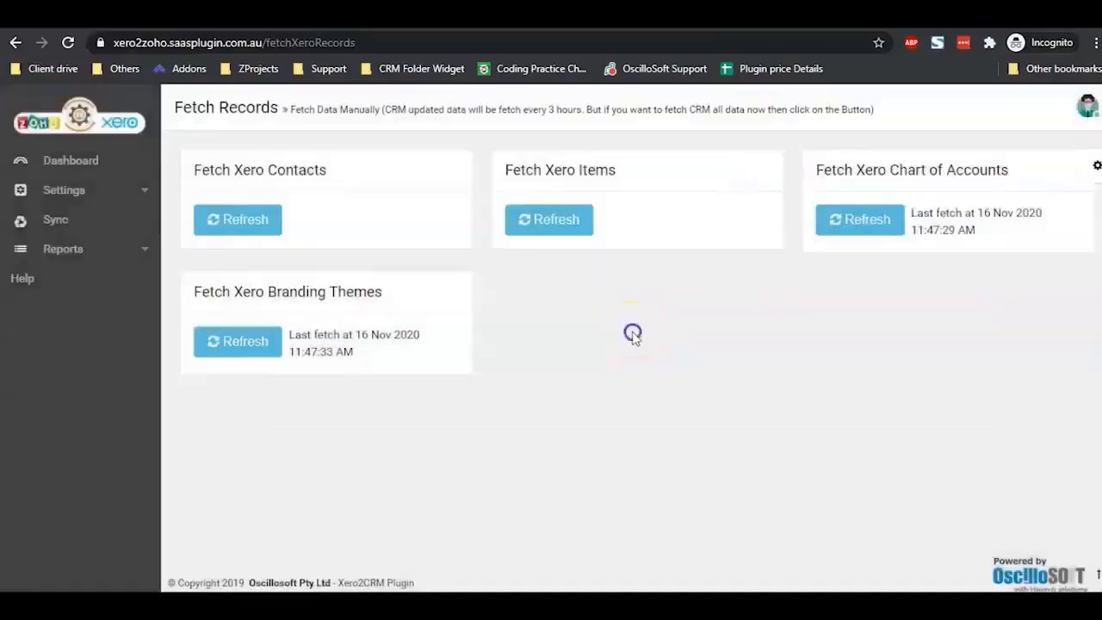
Step: Open the Sync page, view the Auto Sync Scheduler, then return to Manual Sync
left_click(140, 256)
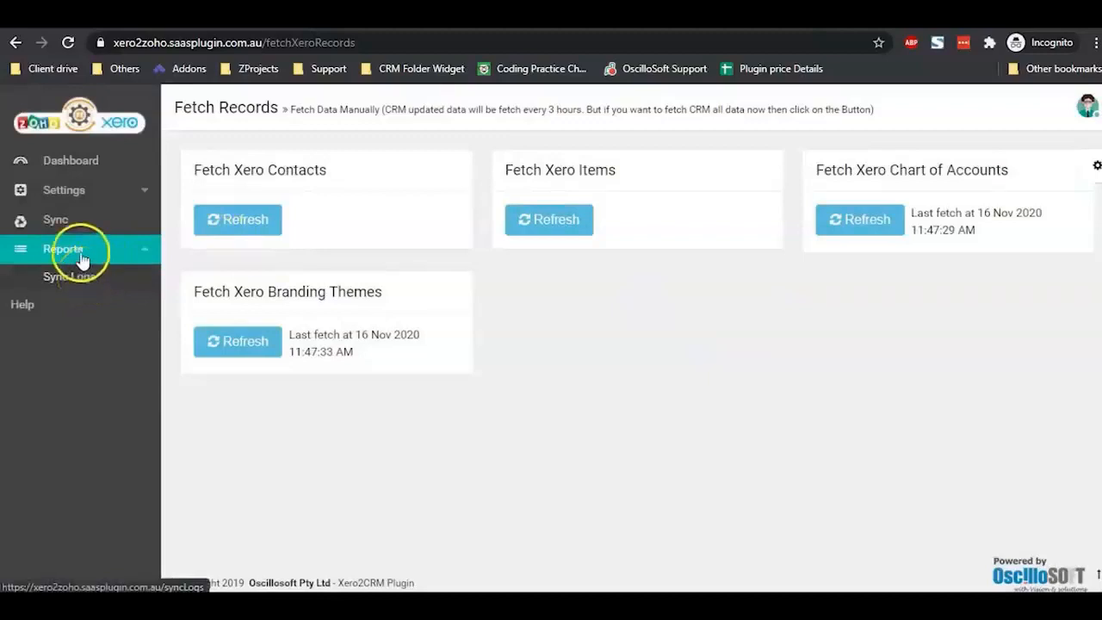
left_click(67, 221)
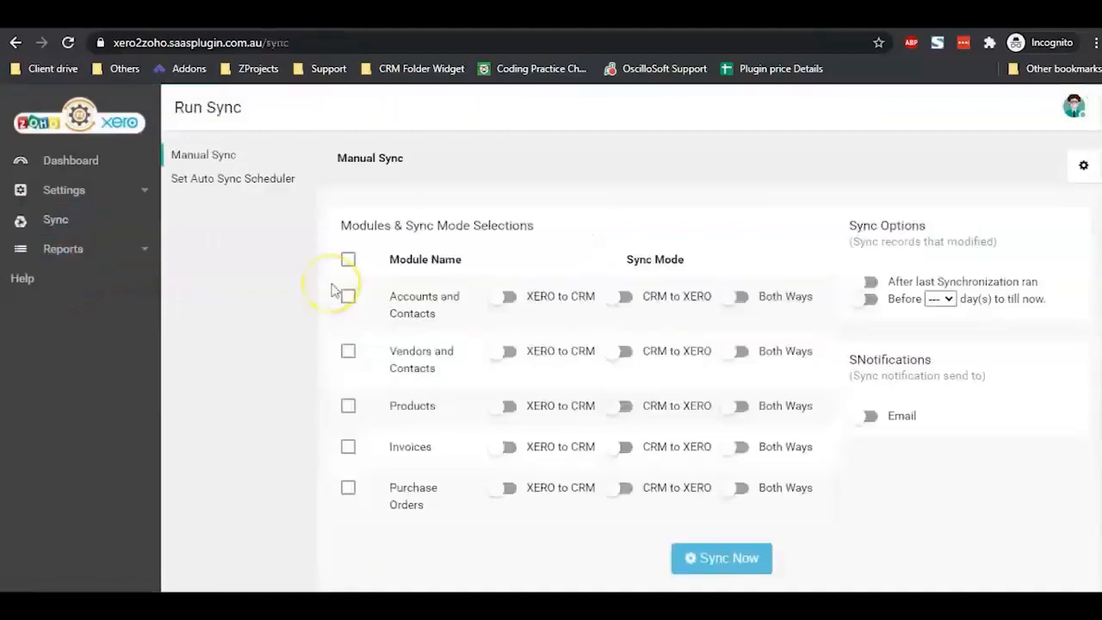
left_click(222, 181)
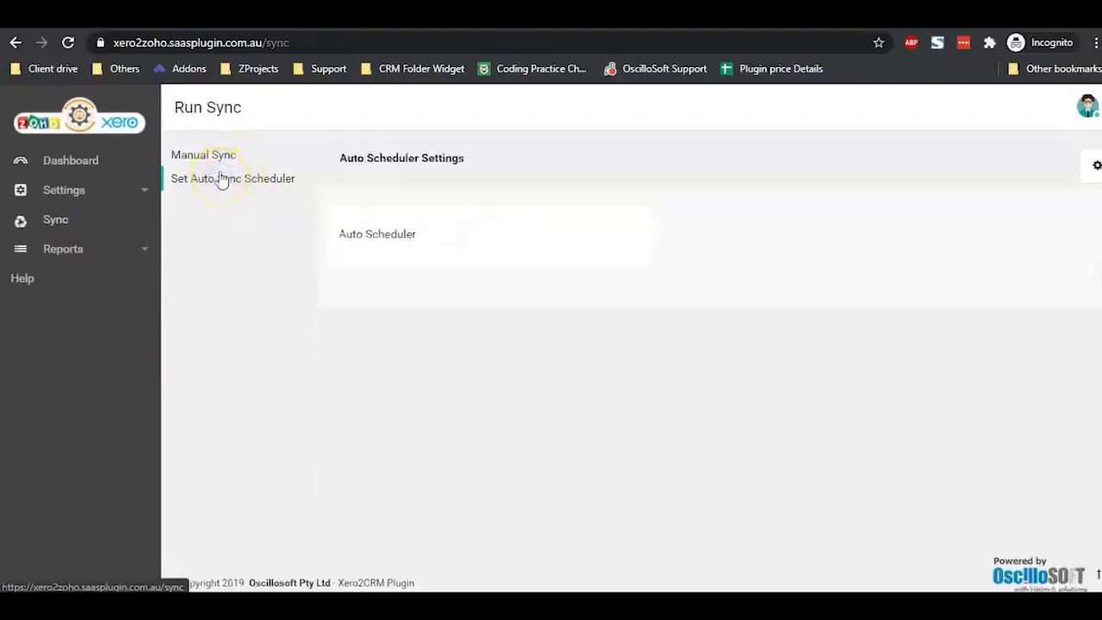
left_click(221, 164)
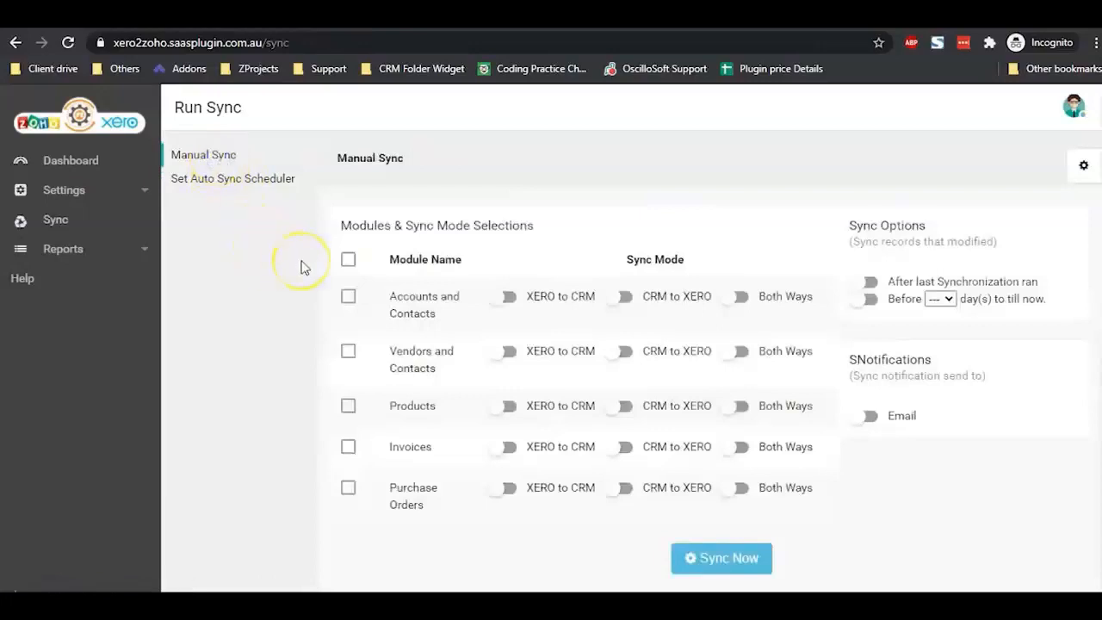
Step: Select all five modules, set them to XERO to CRM, and enable After last Synchronization ran
left_click(348, 261)
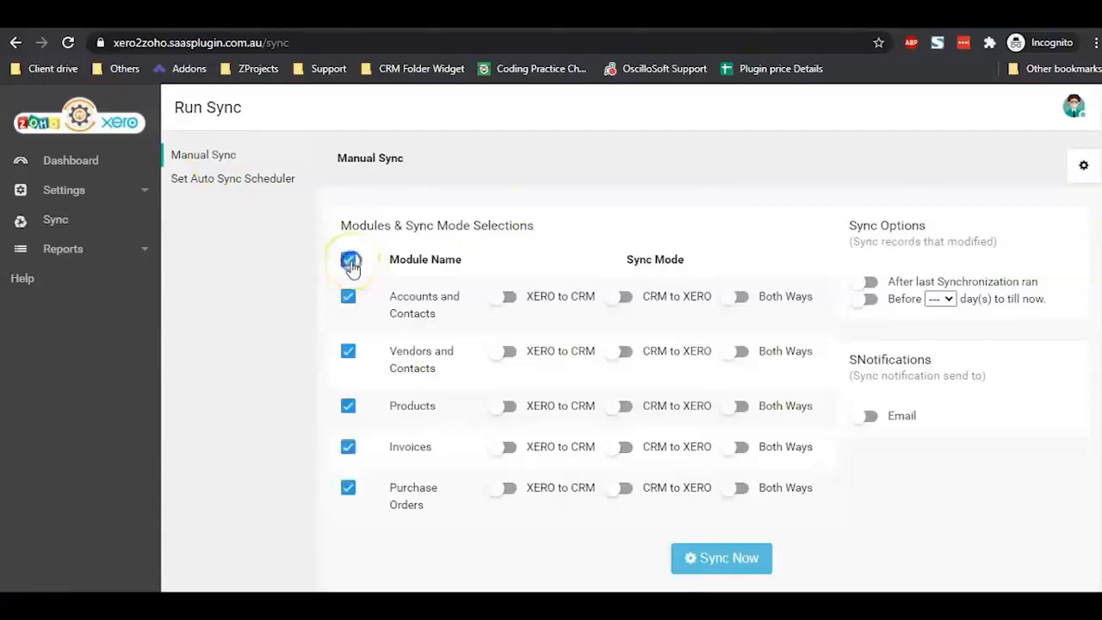
left_click(504, 297)
left_click(504, 351)
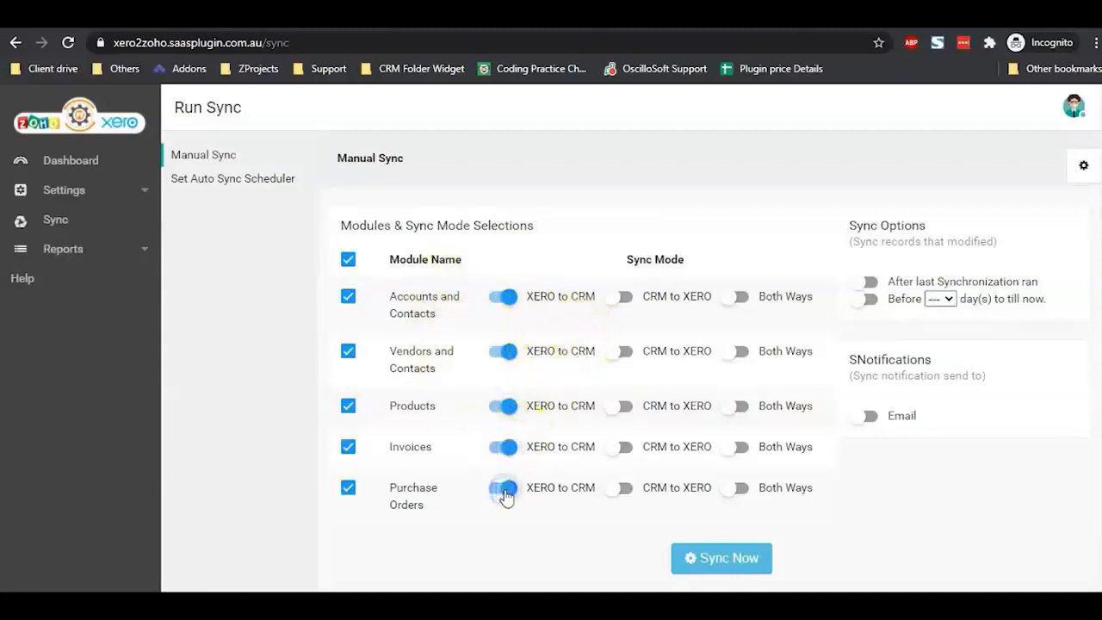
left_click(870, 284)
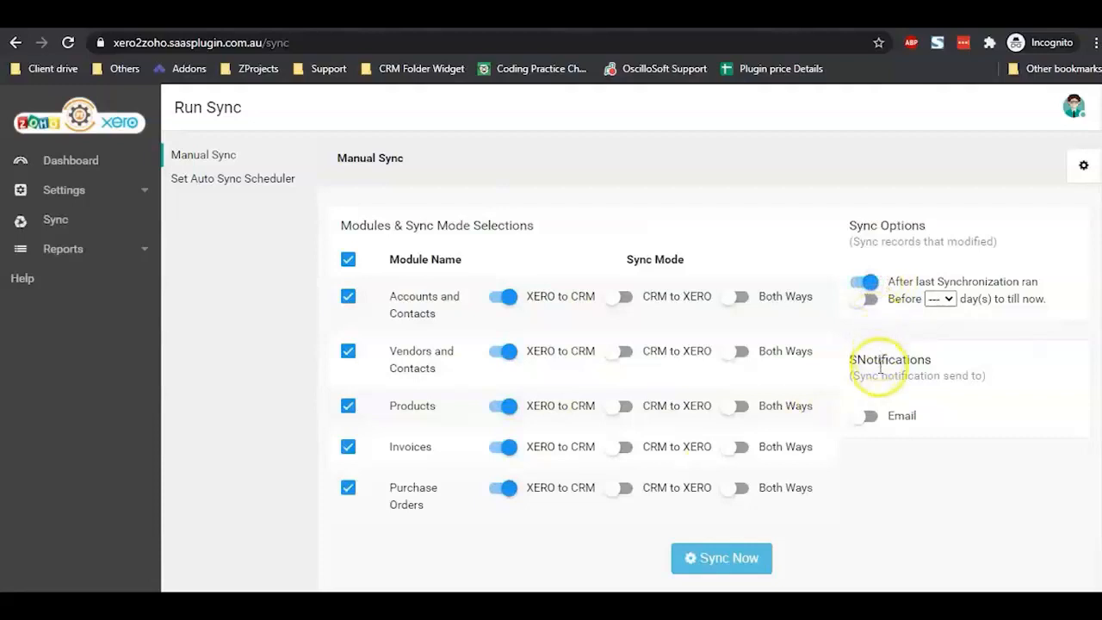
scroll(877, 422, "down", 1)
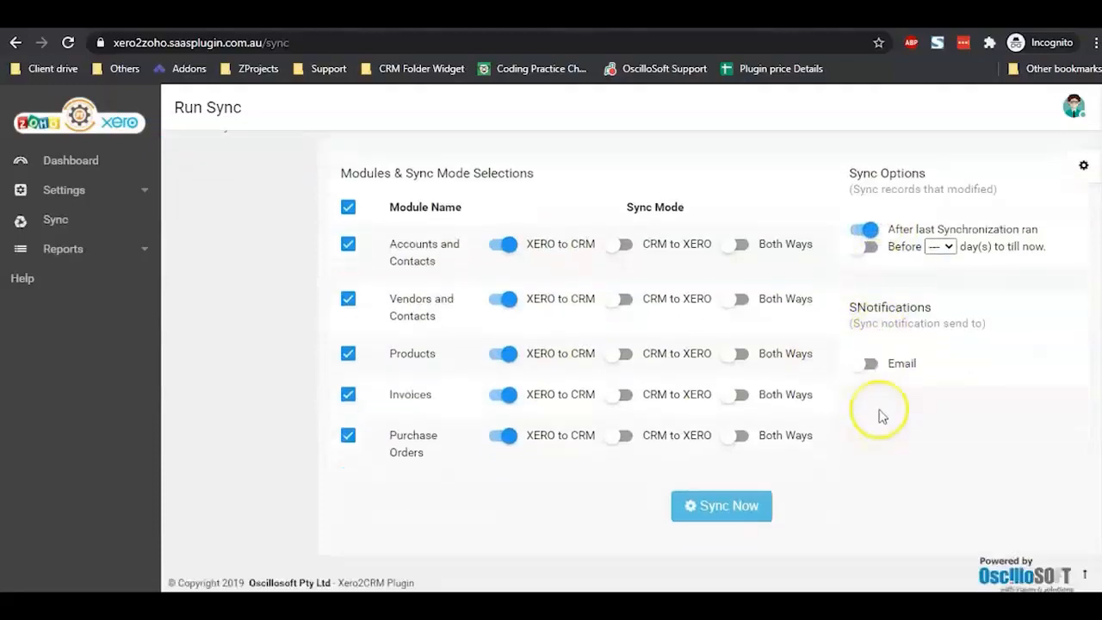
left_click(870, 366)
left_click(871, 365)
Step: Run the manual sync and close the success message
left_click(718, 506)
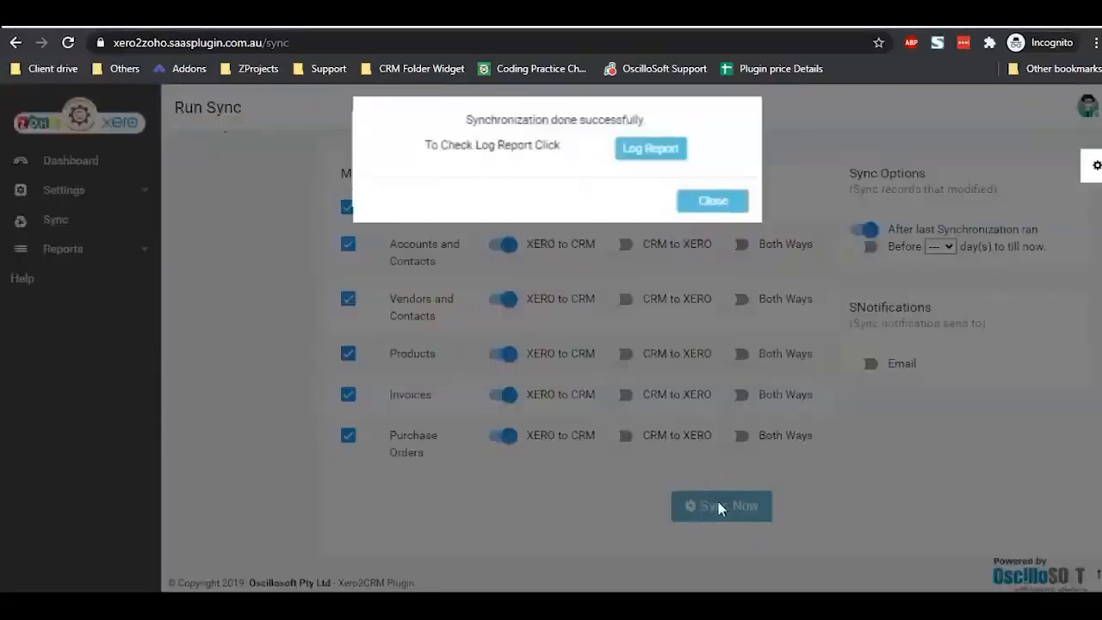
left_click(700, 200)
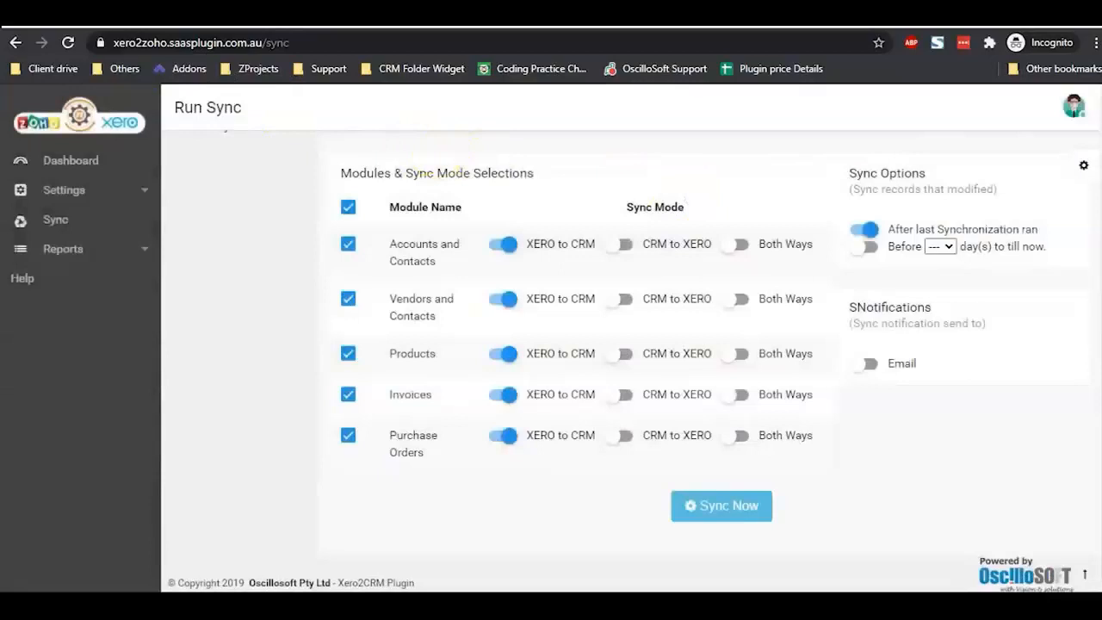
left_click(293, 207)
left_click(302, 360)
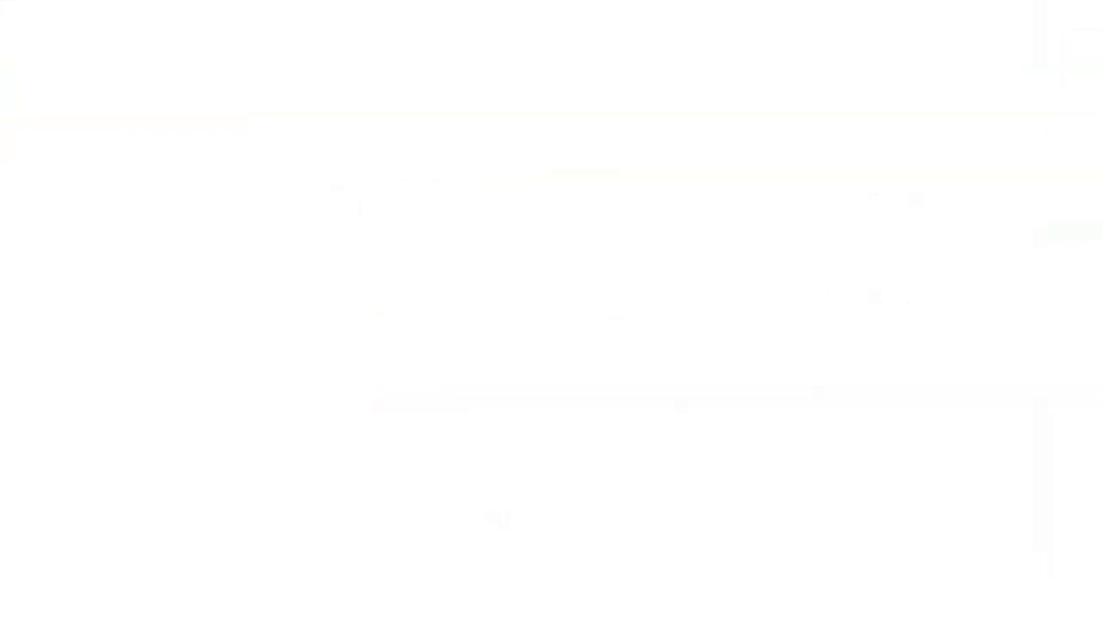